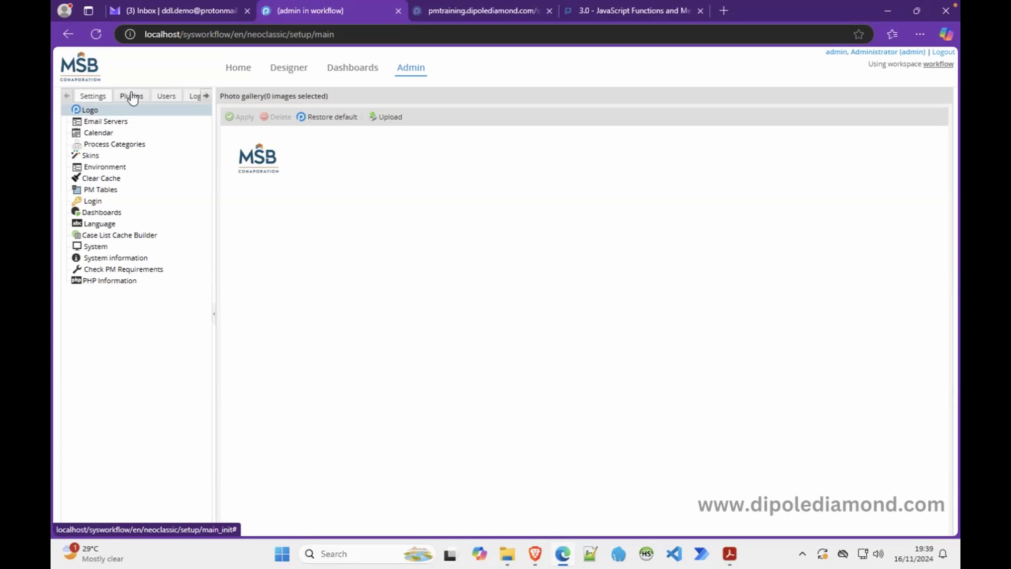
Step: Browse the Admin Logs, Settings and Plugins sections, ending on the Users list
click(193, 99)
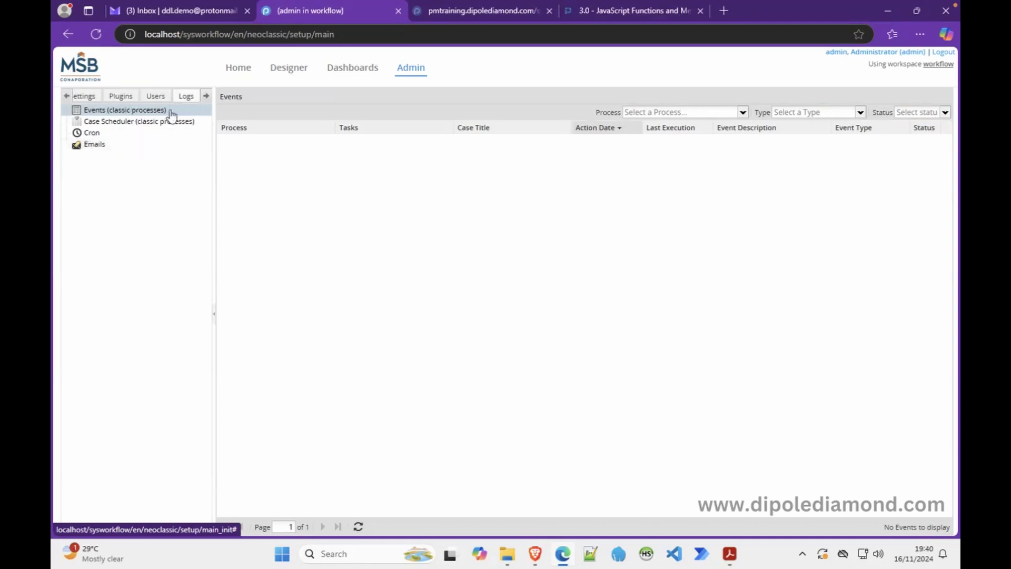
click(86, 97)
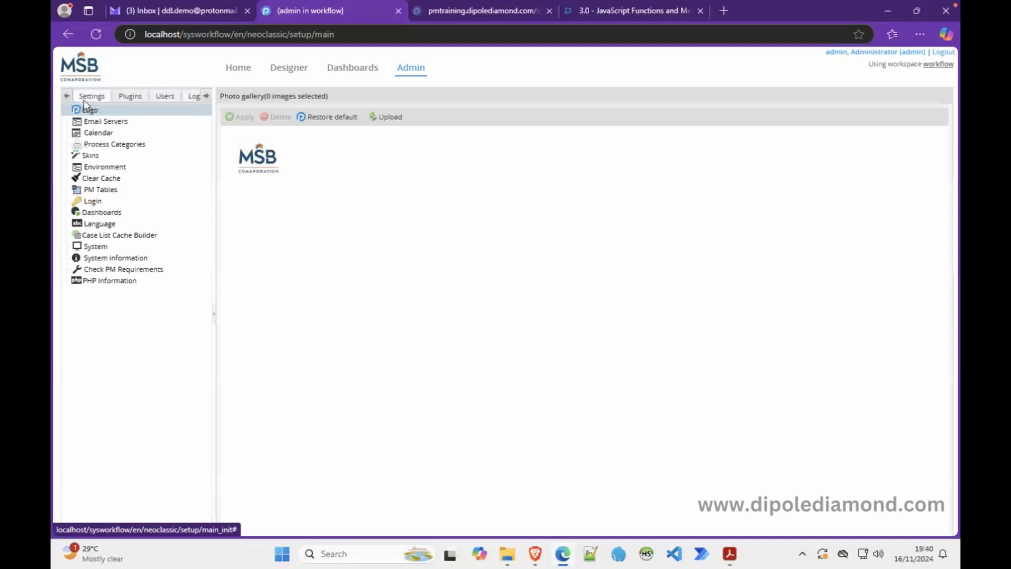
click(131, 99)
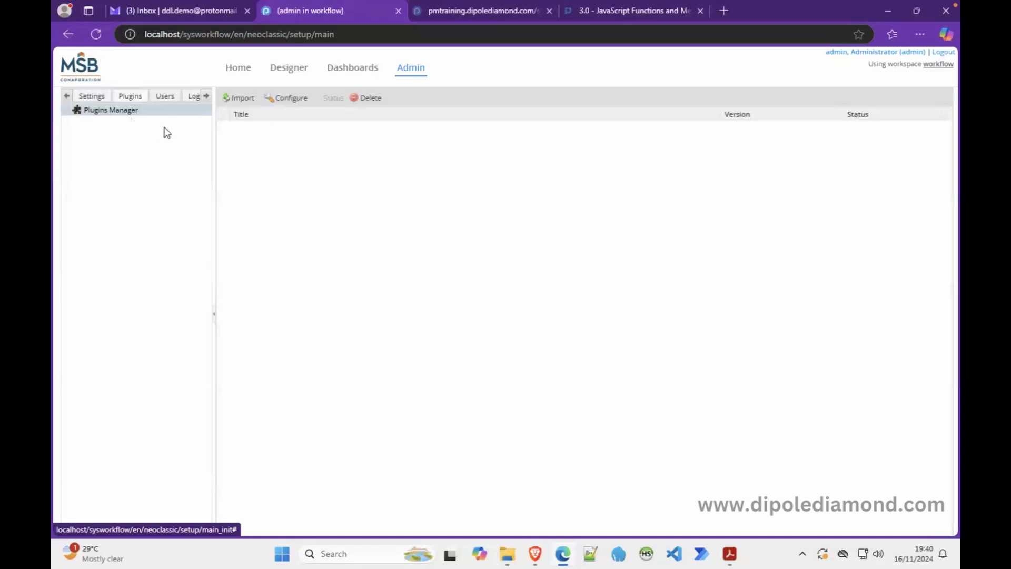
click(189, 98)
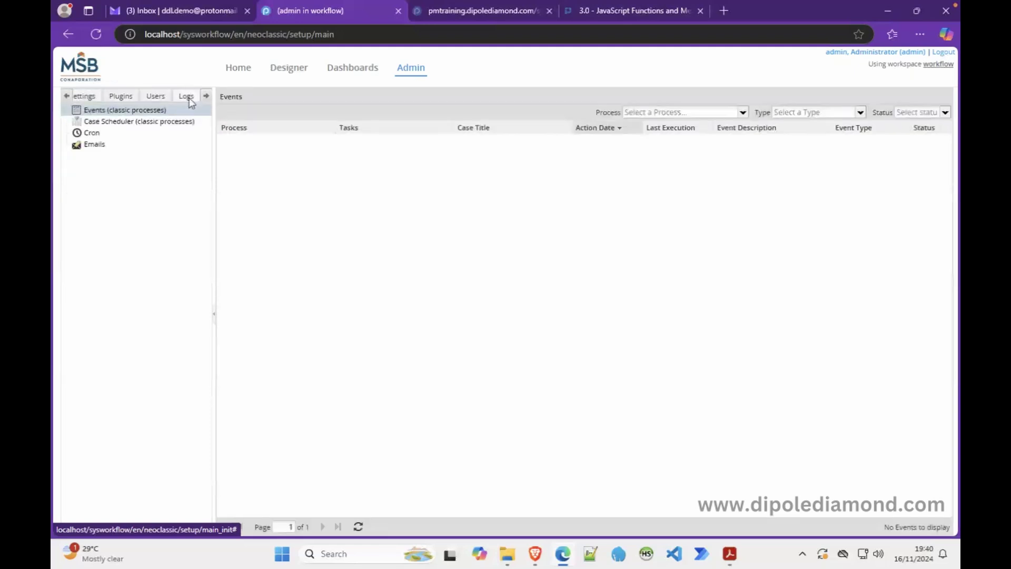
click(155, 98)
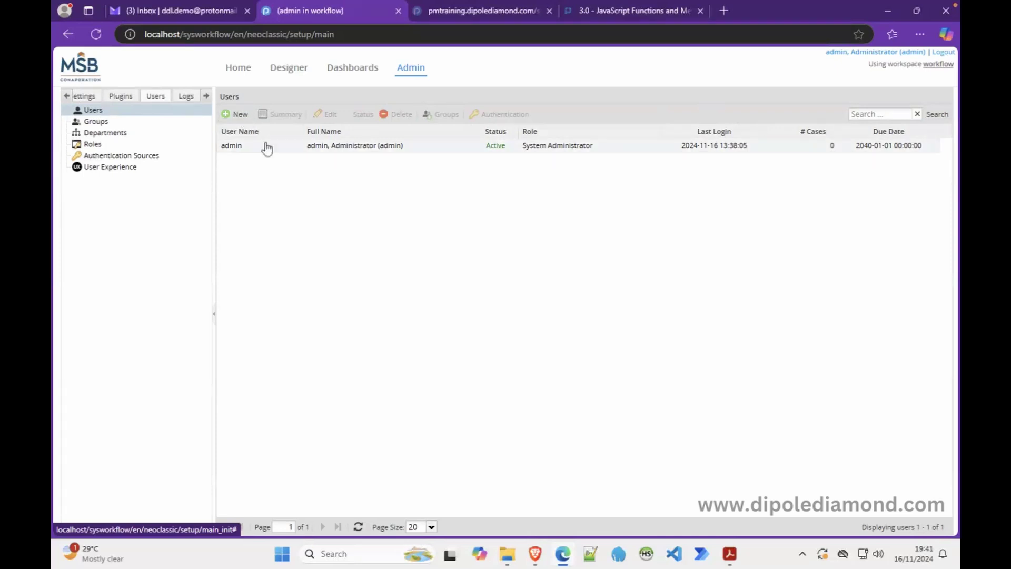
Step: Select the administrator account row in the Users list
click(287, 152)
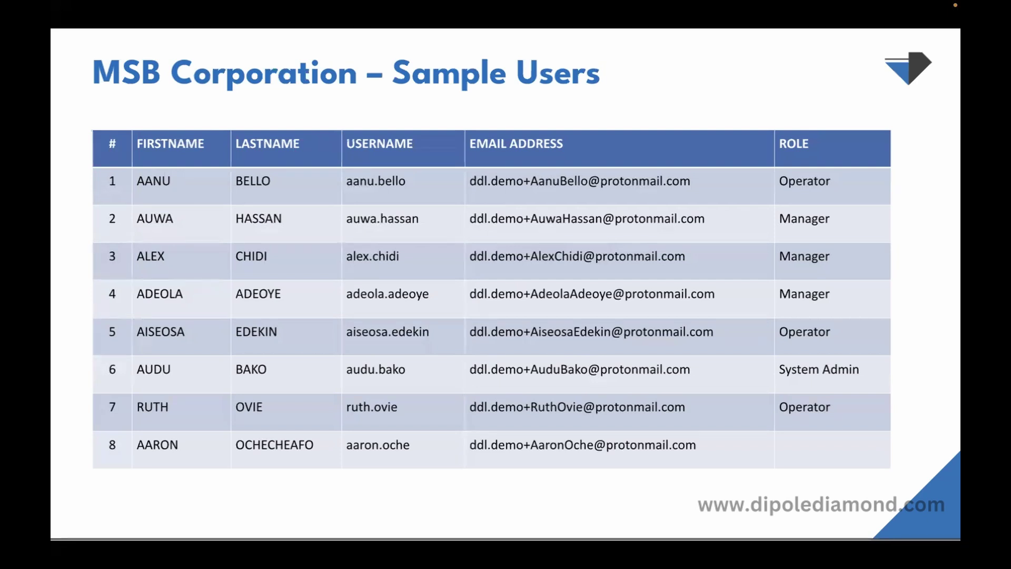
Step: Create a new user and enter the first sample user's first name, last name and username
key(alt+Tab)
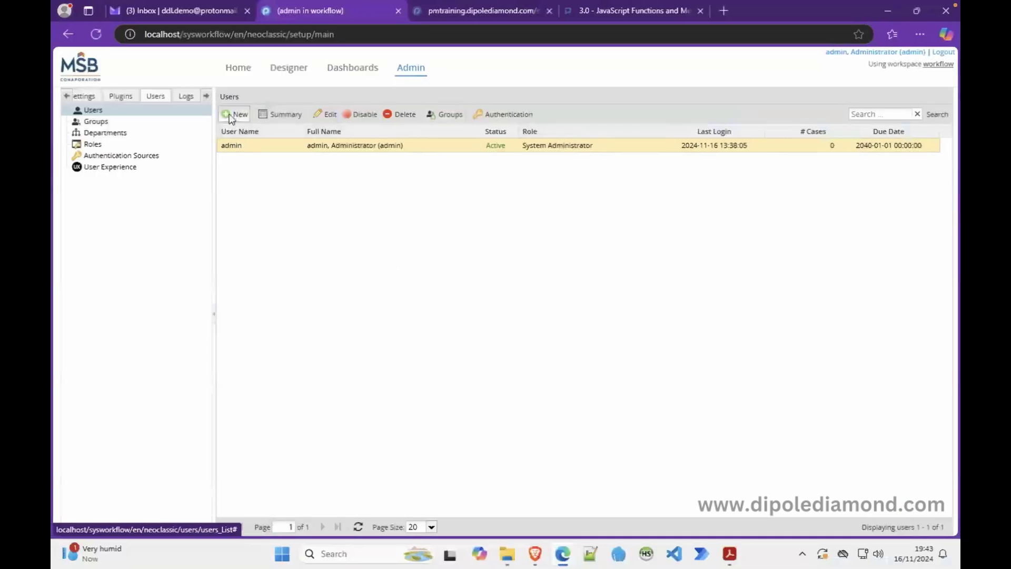
click(232, 114)
click(412, 117)
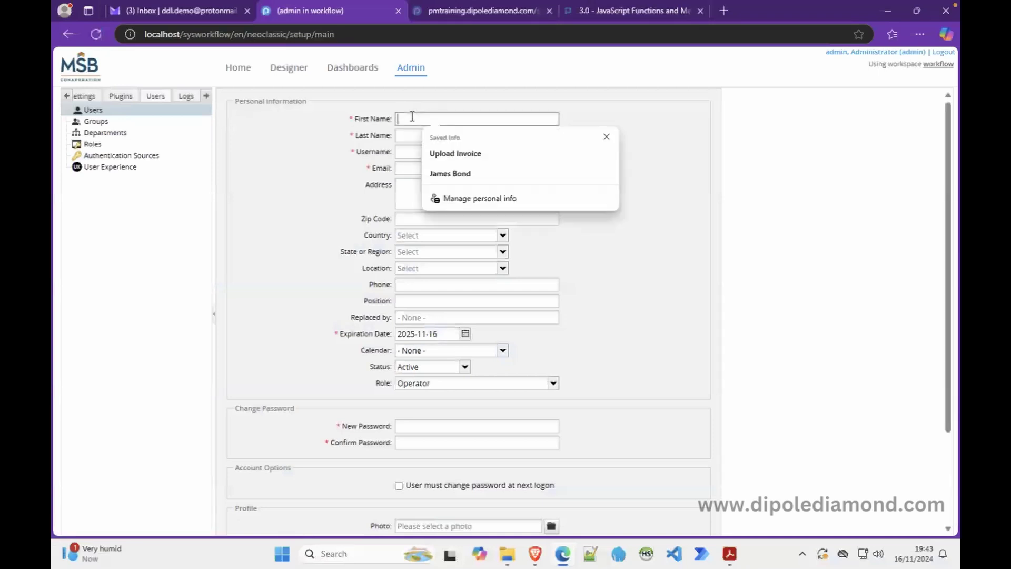
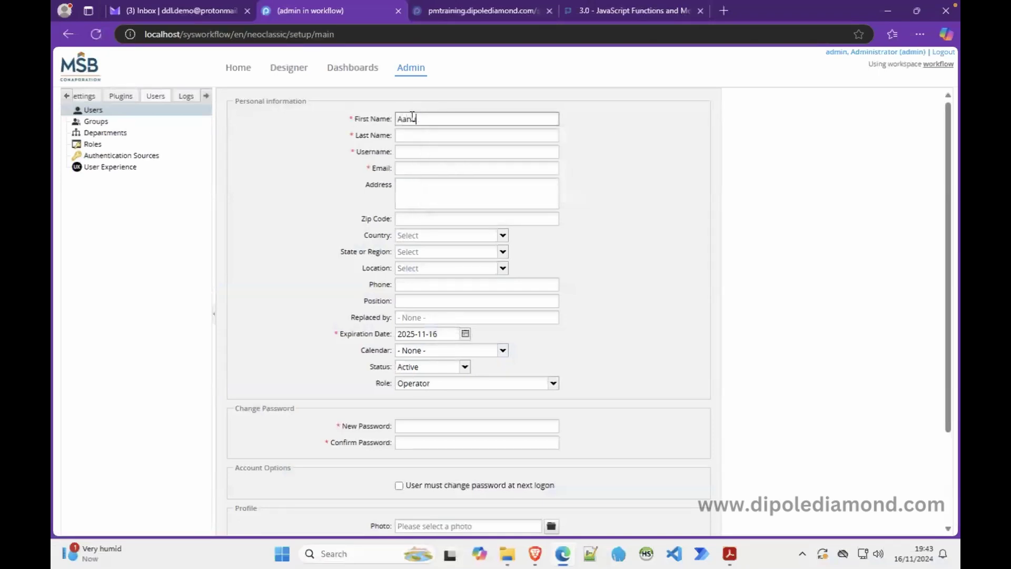
key(Tab)
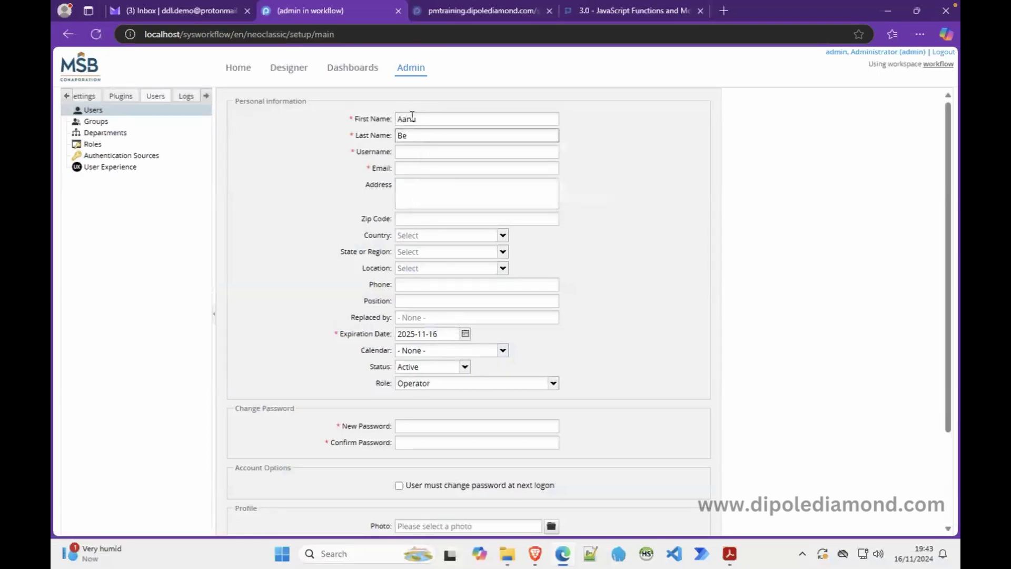
click(434, 150)
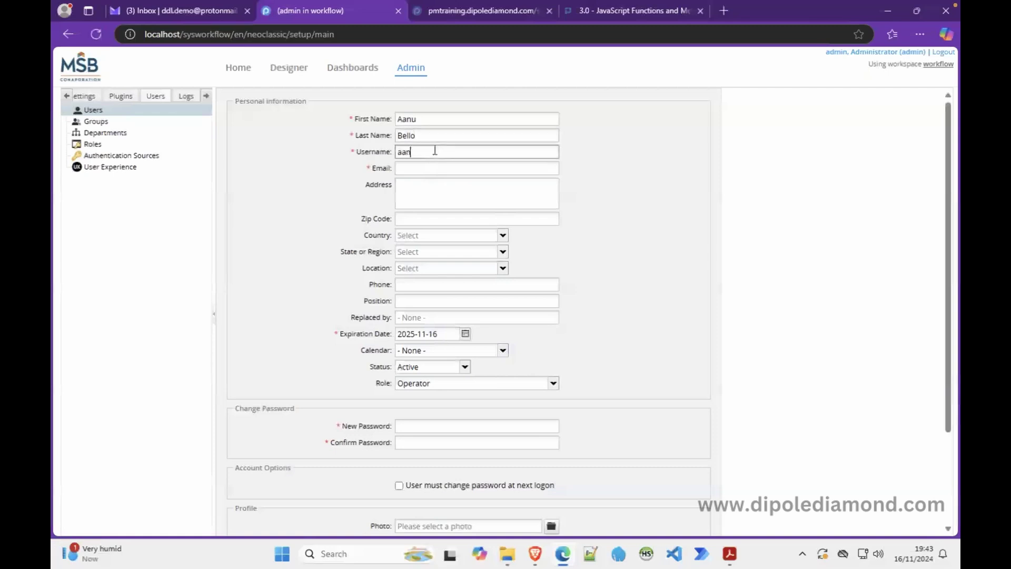
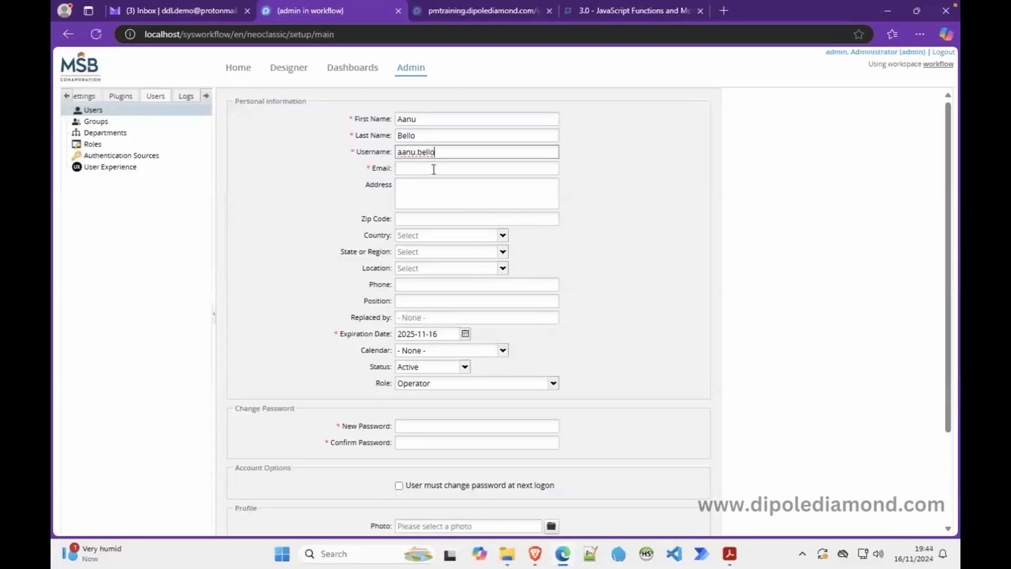
Step: Enter the sample user's e-mail, editing the demo address to add their name after the plus
click(435, 176)
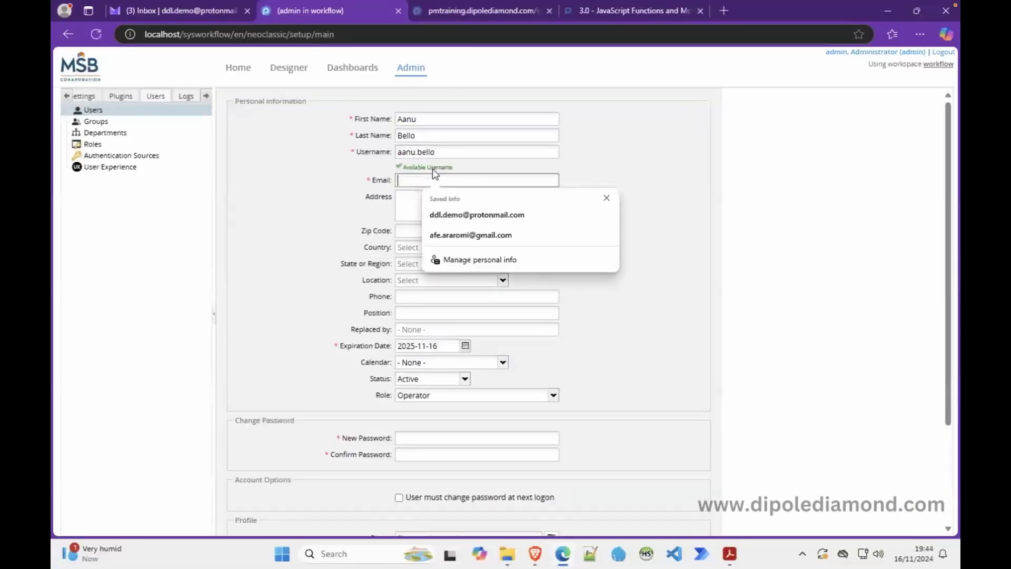
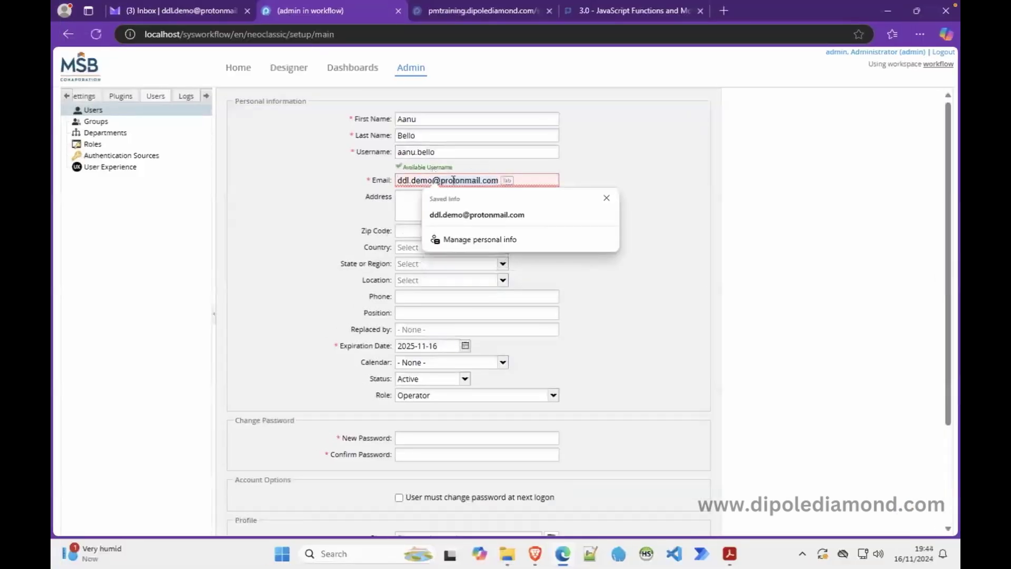
click(431, 182)
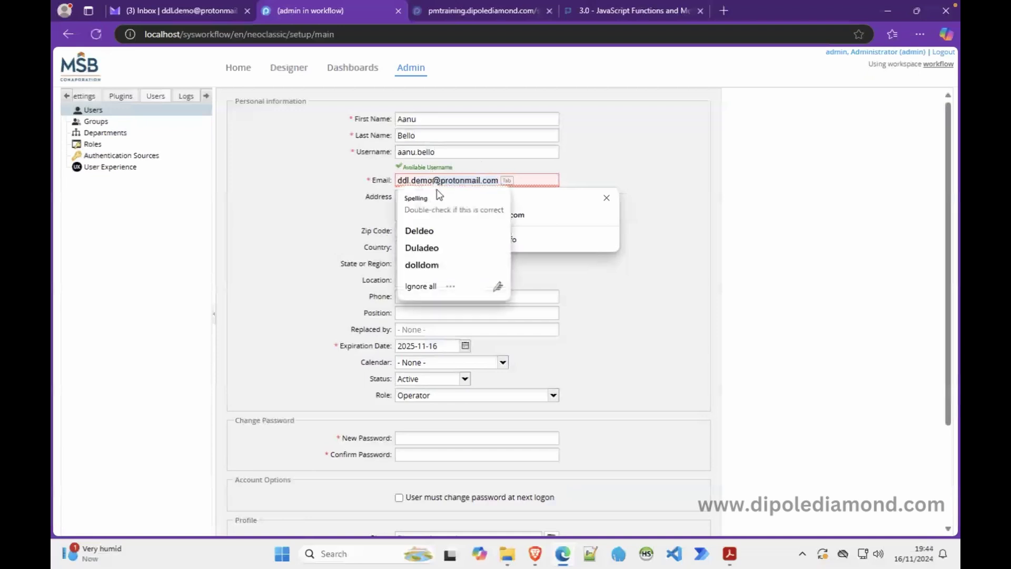
key(BackSpace)
key(BackSpace)
key(BackSpace)
key(BackSpace)
key(BackSpace)
key(BackSpace)
key(BackSpace)
key(BackSpace)
key(BackSpace)
key(BackSpace)
key(BackSpace)
key(BackSpace)
key(BackSpace)
key(BackSpace)
key(BackSpace)
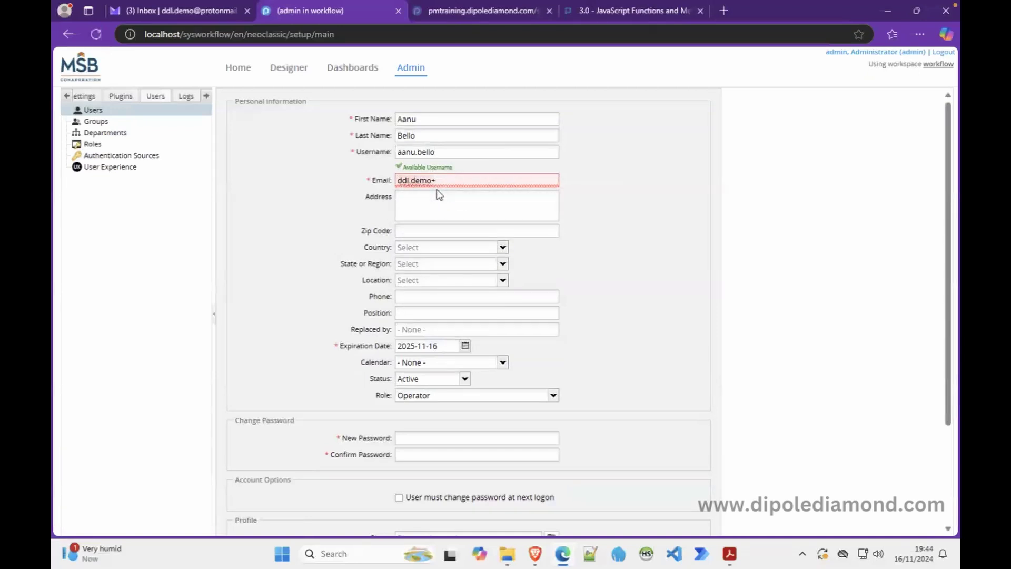
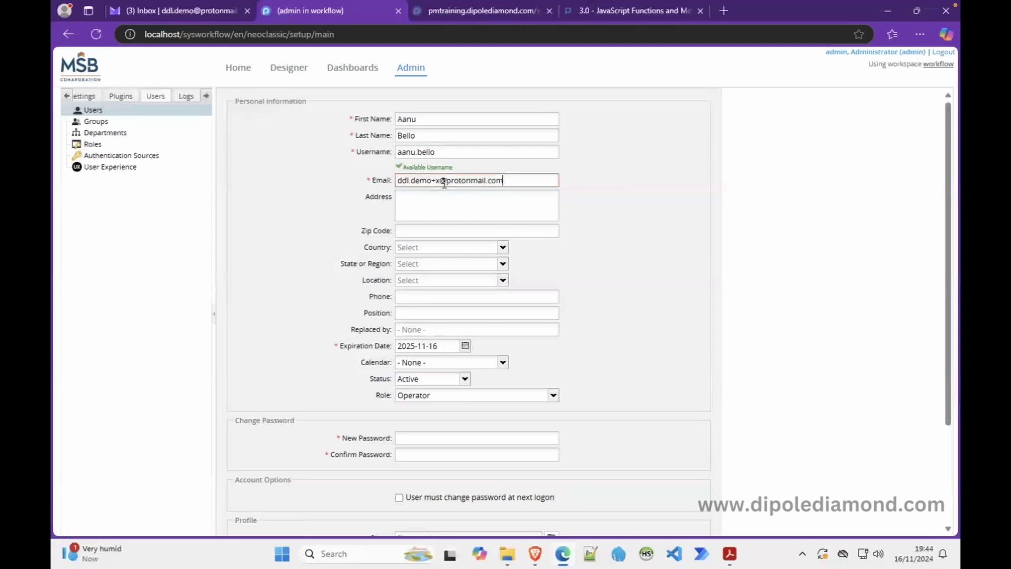
key(super+a)
key(Escape)
key(ctrl+a)
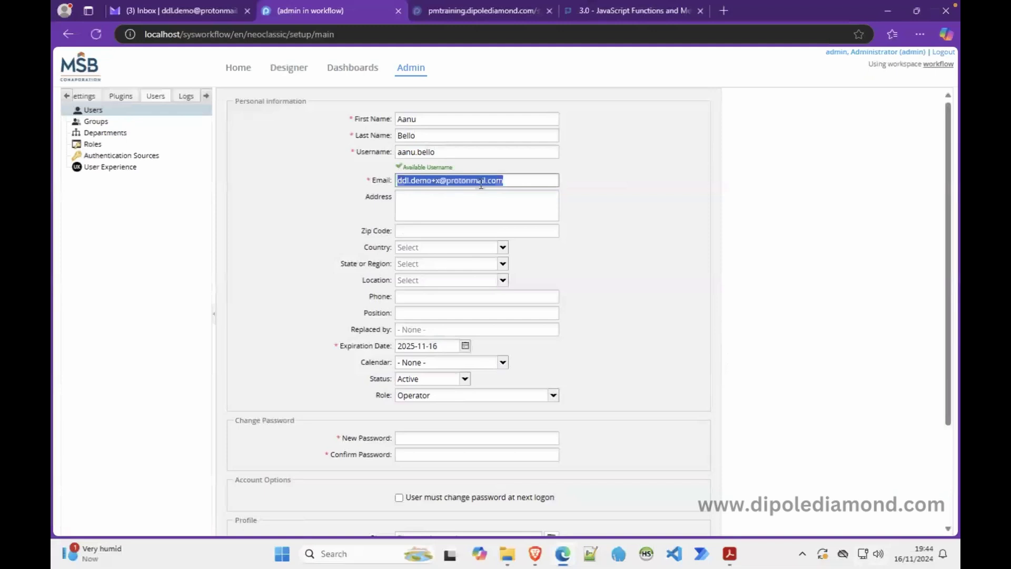
click(485, 182)
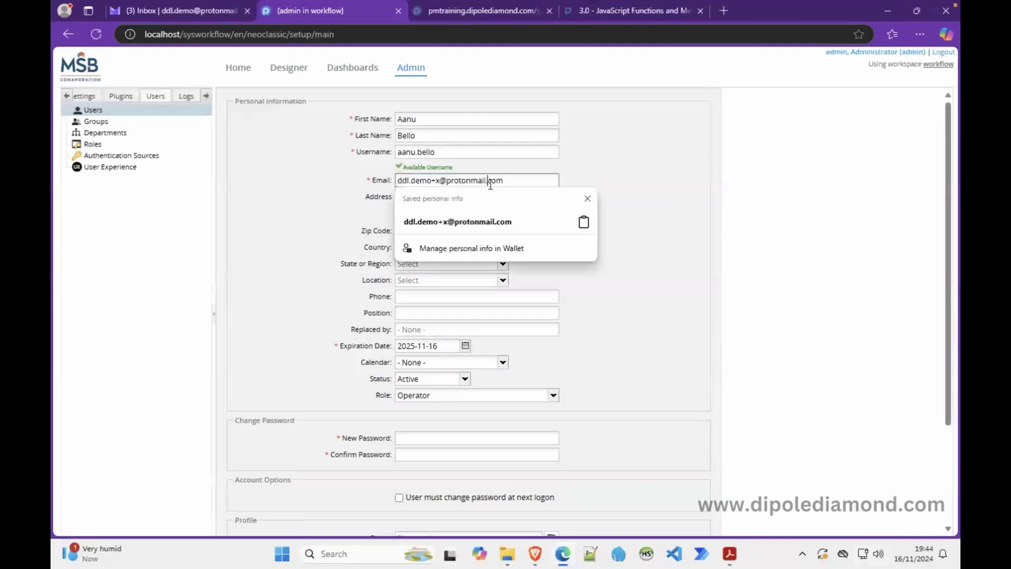
click(441, 181)
key(BackSpace)
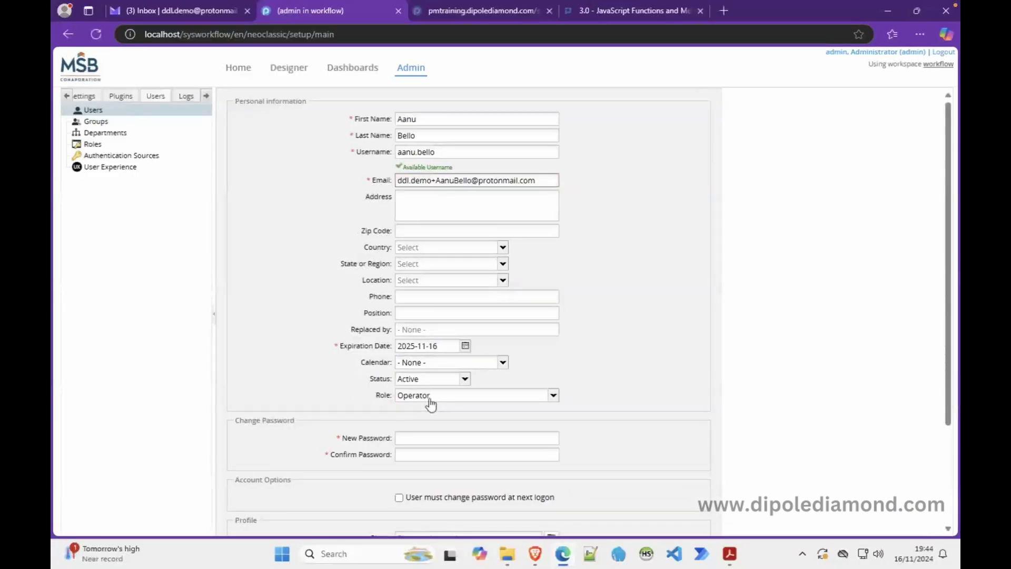
Step: Enter and confirm the user's password and tick 'User must change password at next logon'
click(416, 439)
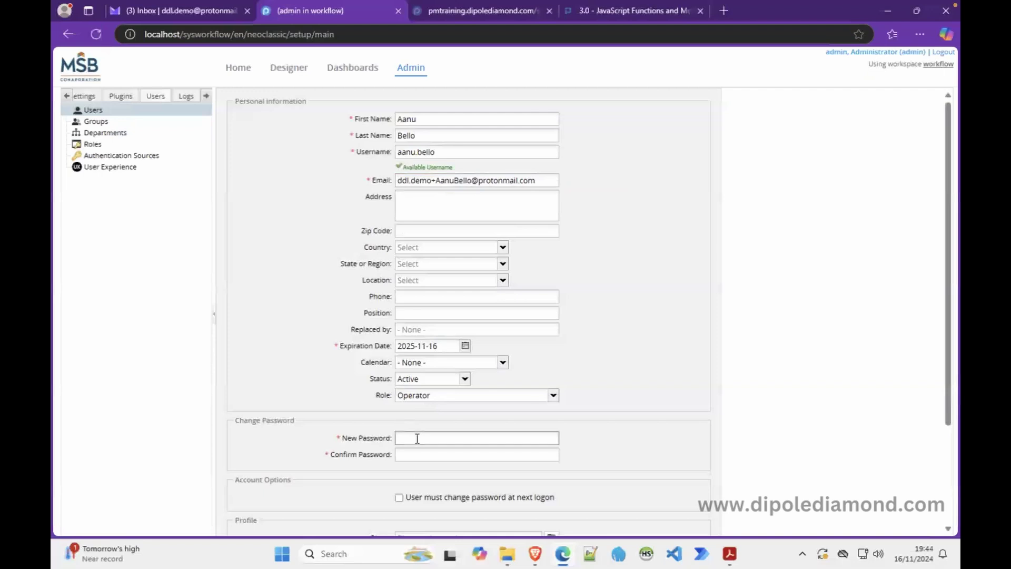
text(admin)
key(Tab)
text(admin)
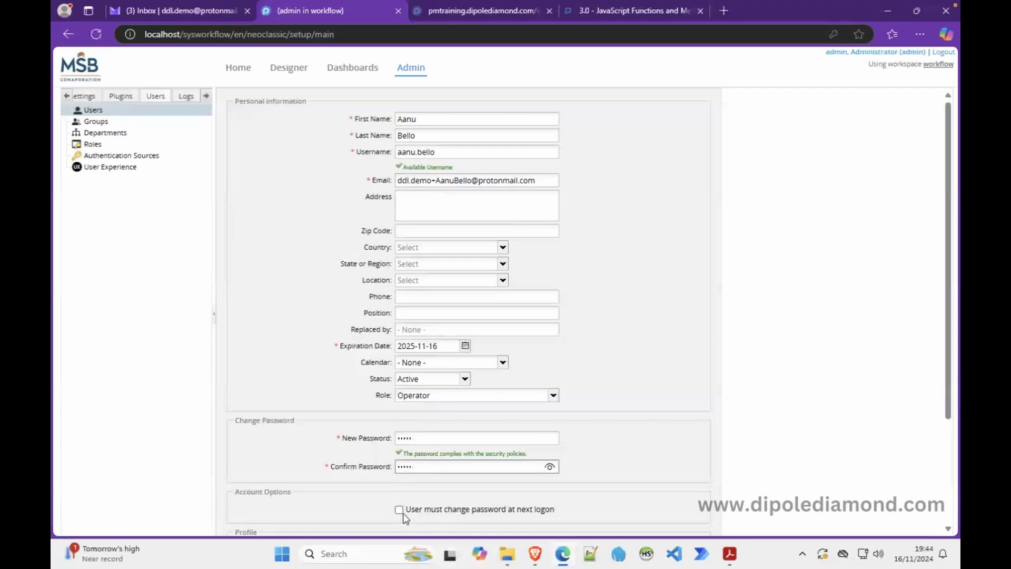
click(399, 510)
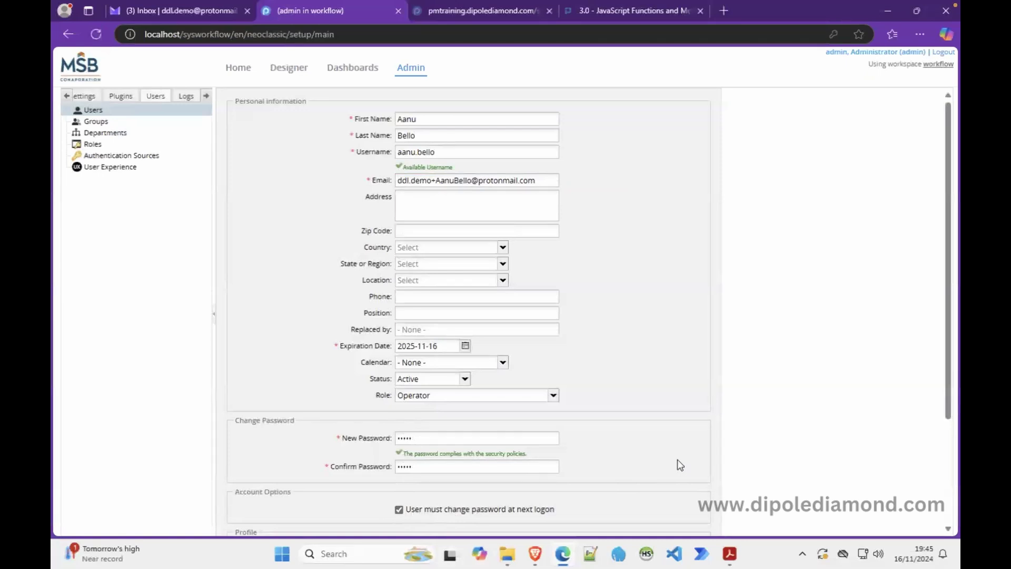
click(421, 438)
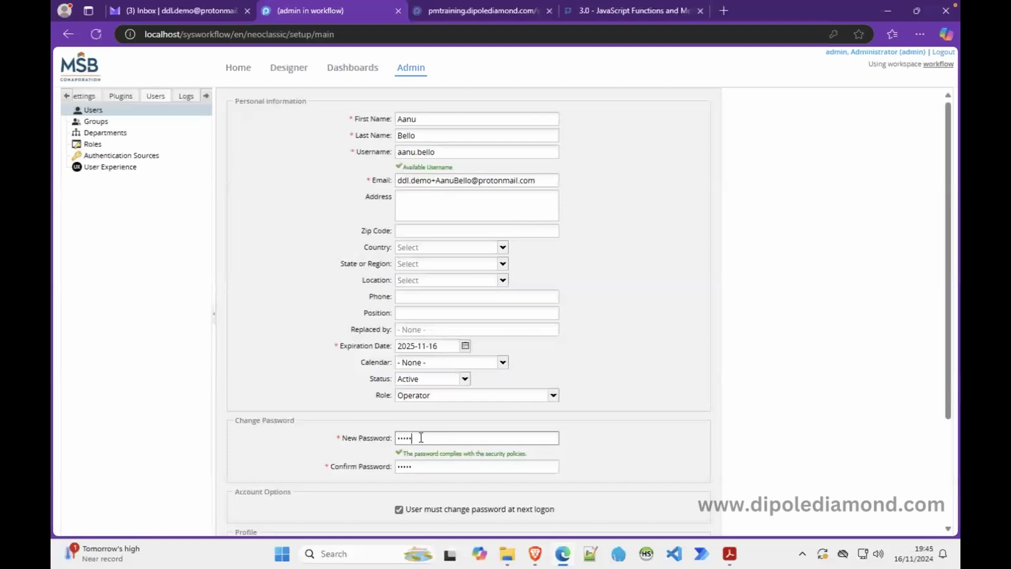
Step: Leave the password-change-at-logon option unticked and set the default cases menu to Inbox
click(398, 509)
drag(948, 311, 946, 407)
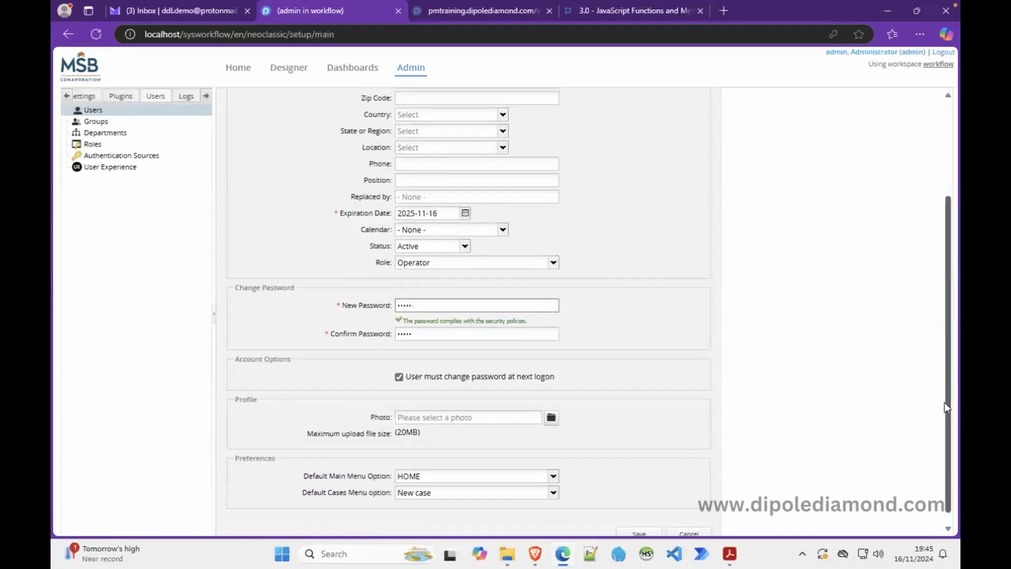
click(399, 377)
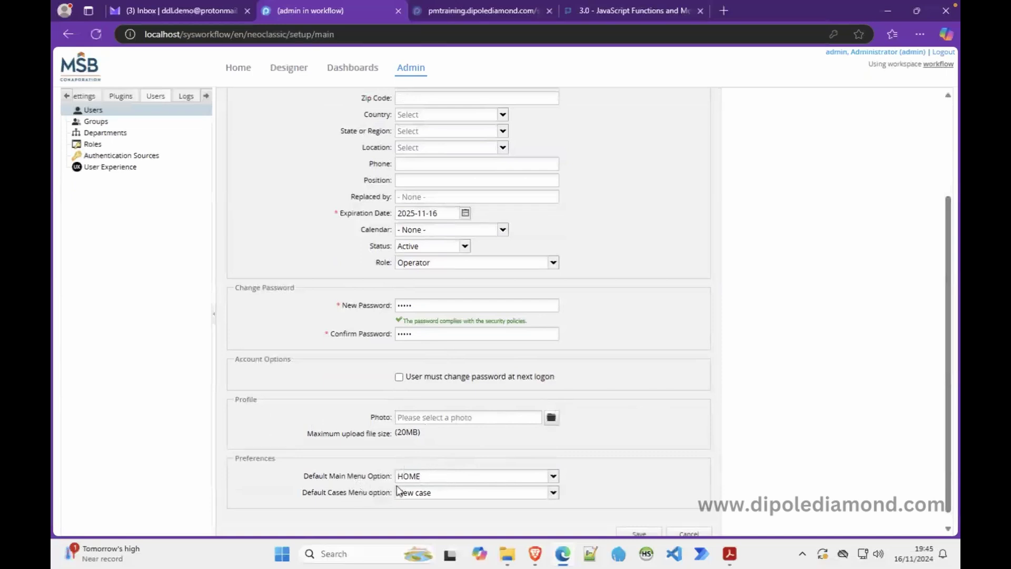
click(553, 494)
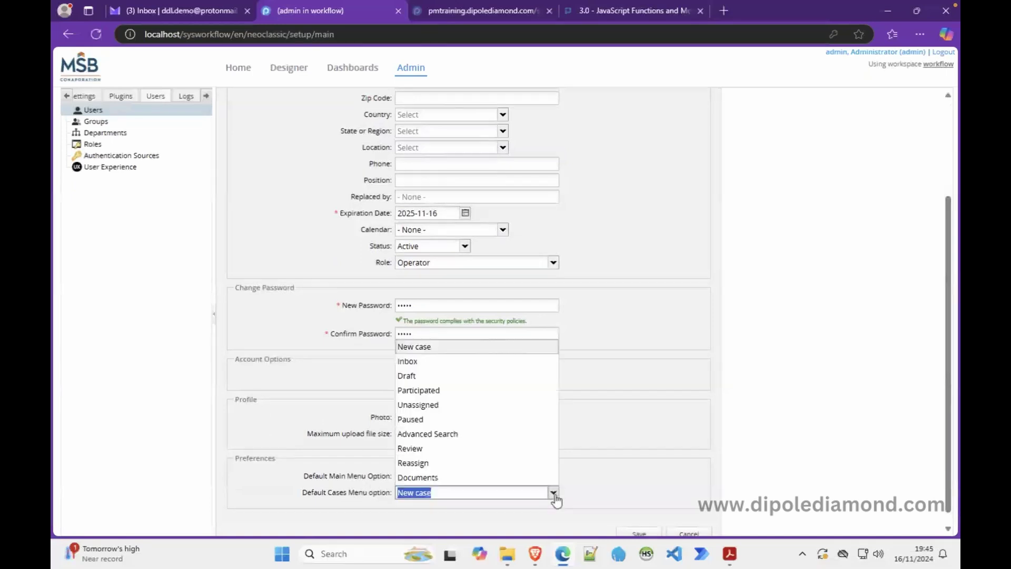
click(472, 363)
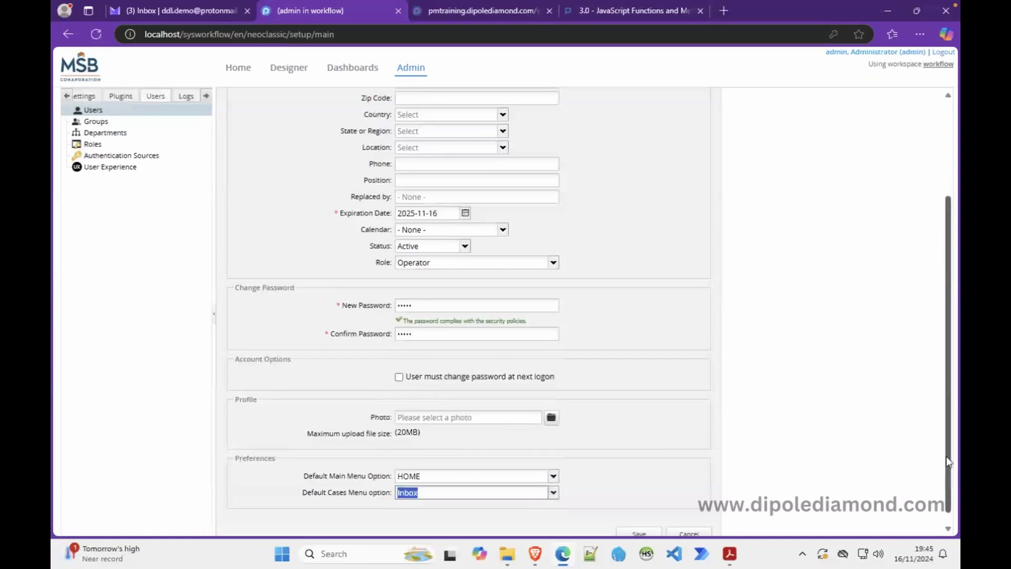
Step: Save the new Operator user and select it in the Users list
scroll(946, 456, down, 1)
click(639, 523)
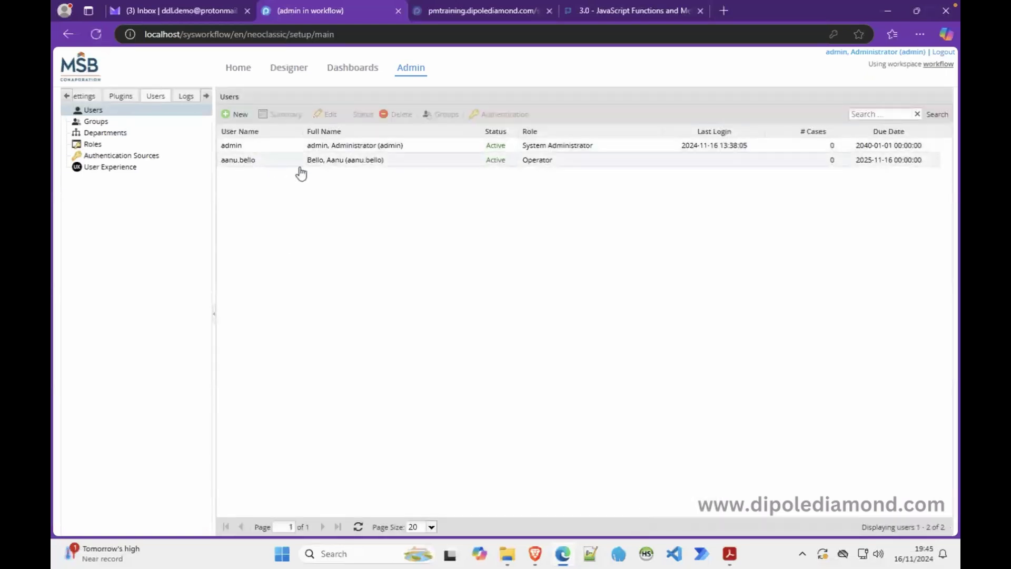
click(270, 168)
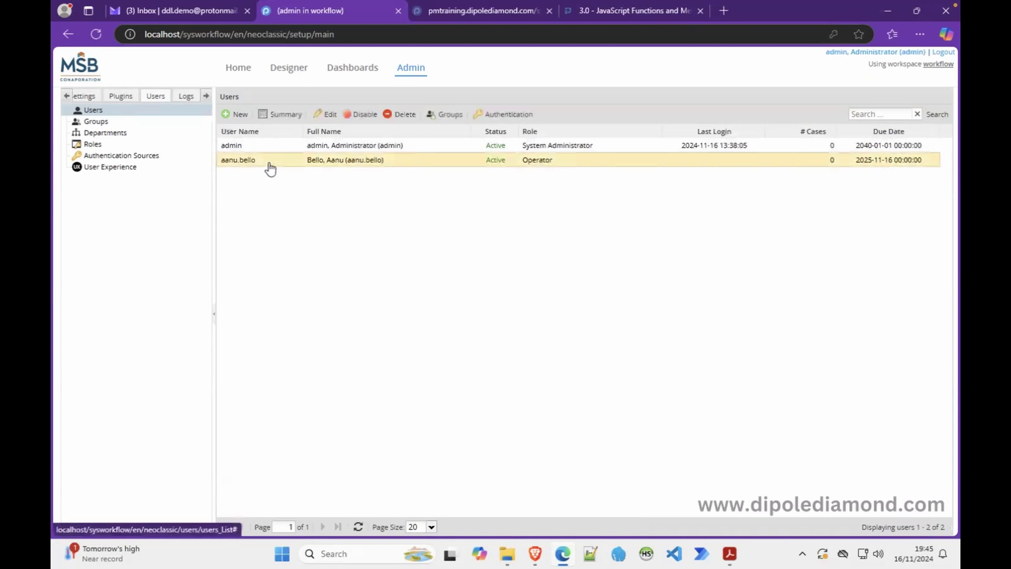
click(325, 120)
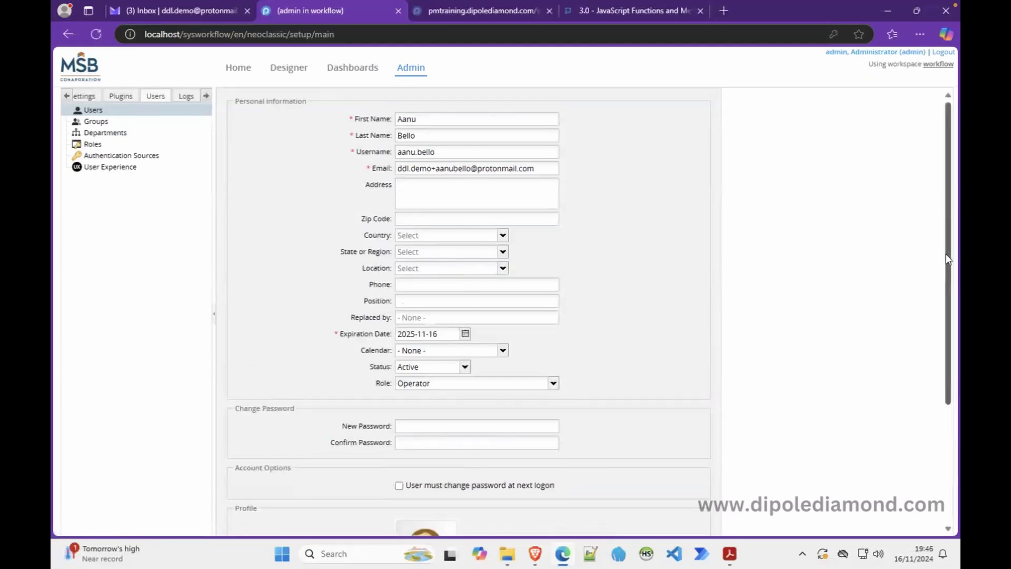
mouse_move(946, 258)
mouse_down()
mouse_move(940, 390)
mouse_move(953, 237)
mouse_move(924, 397)
mouse_move(947, 249)
mouse_up()
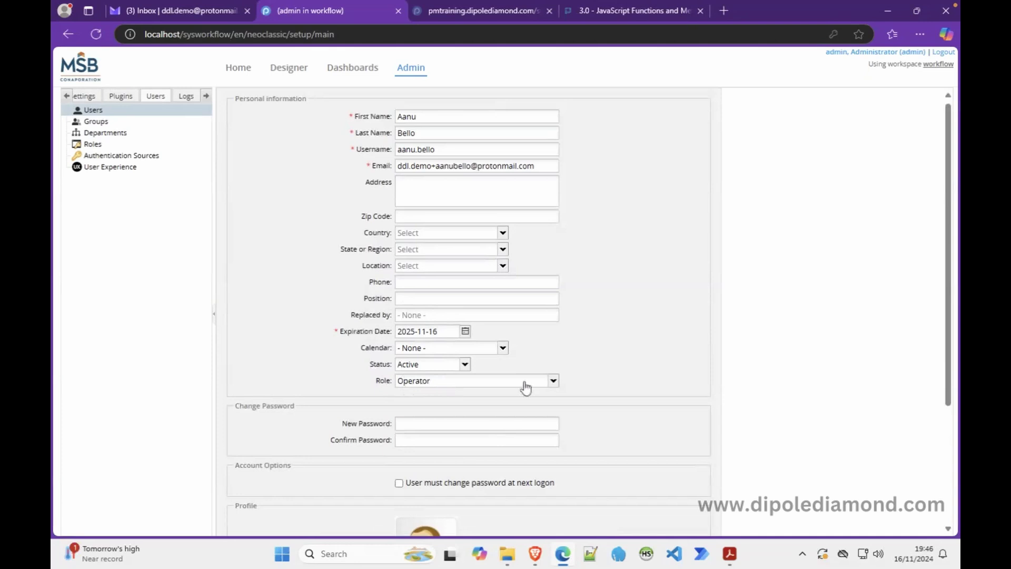
click(553, 382)
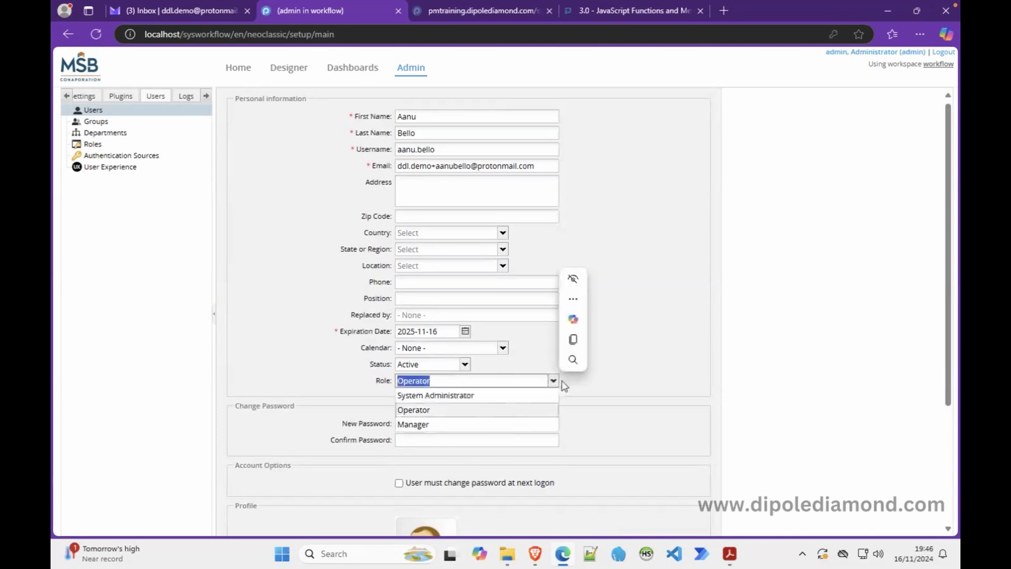
click(616, 380)
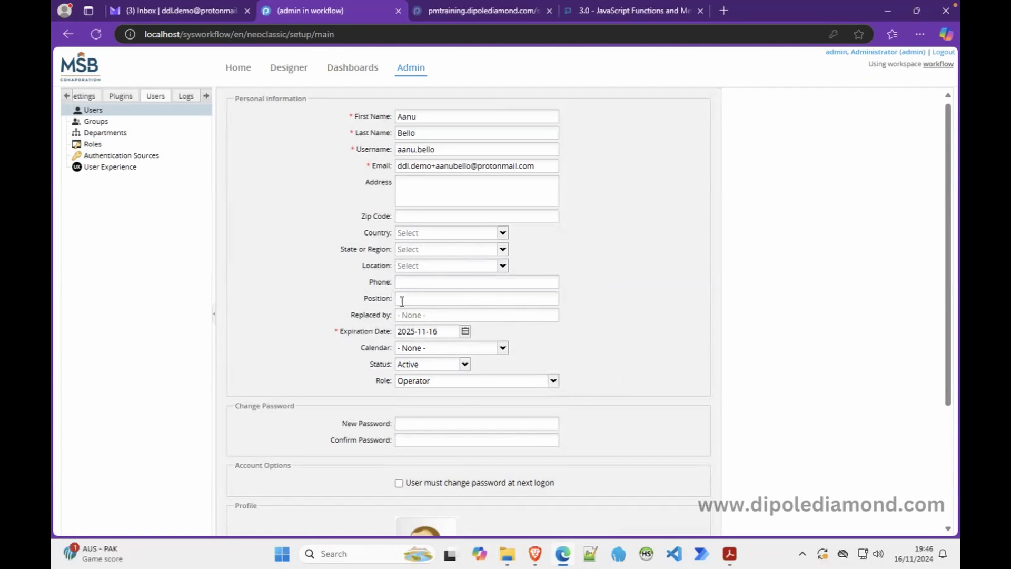
Step: Leave Replaced by unset and save the user record unchanged
click(421, 316)
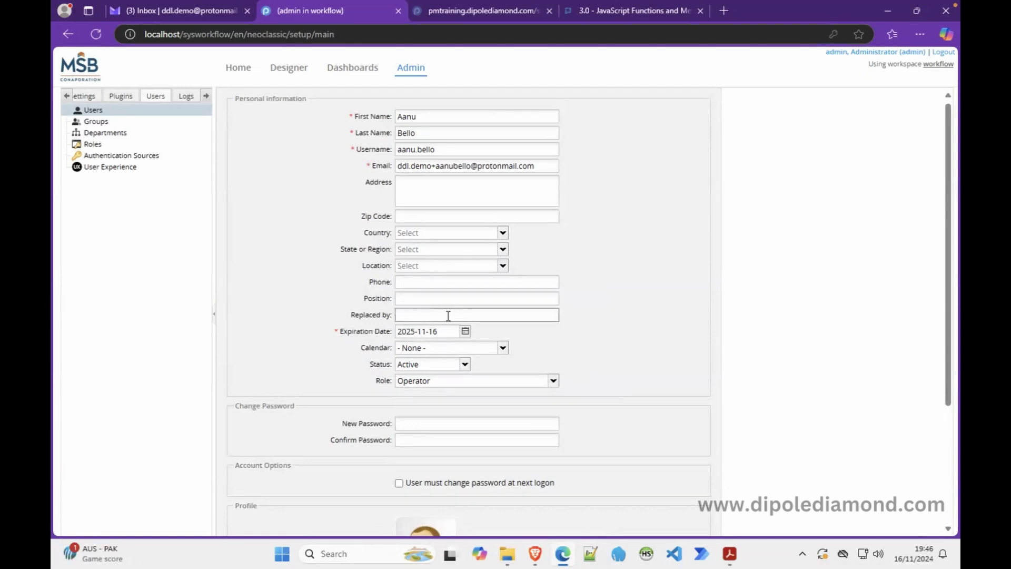
click(603, 291)
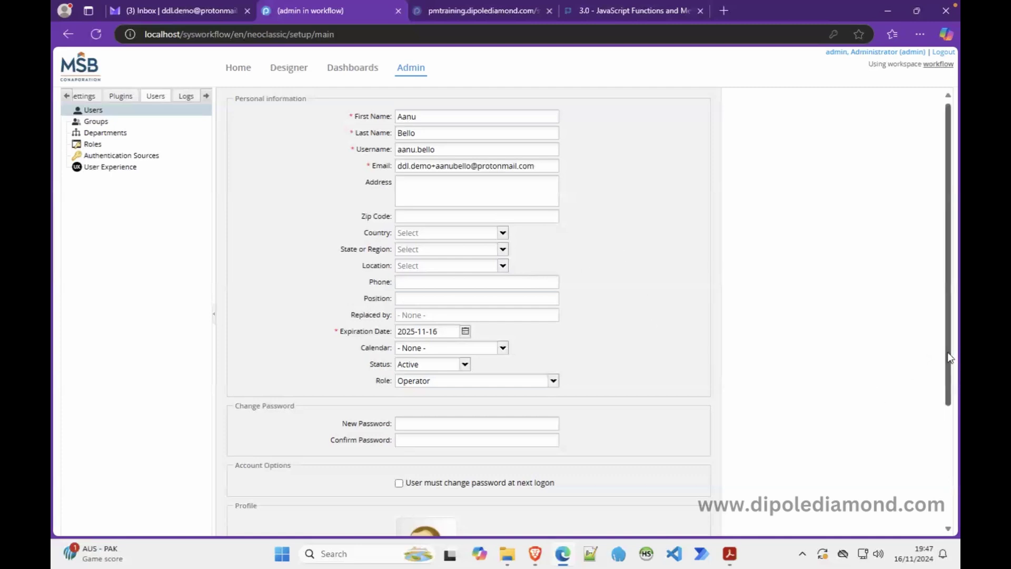
drag(950, 358, 944, 492)
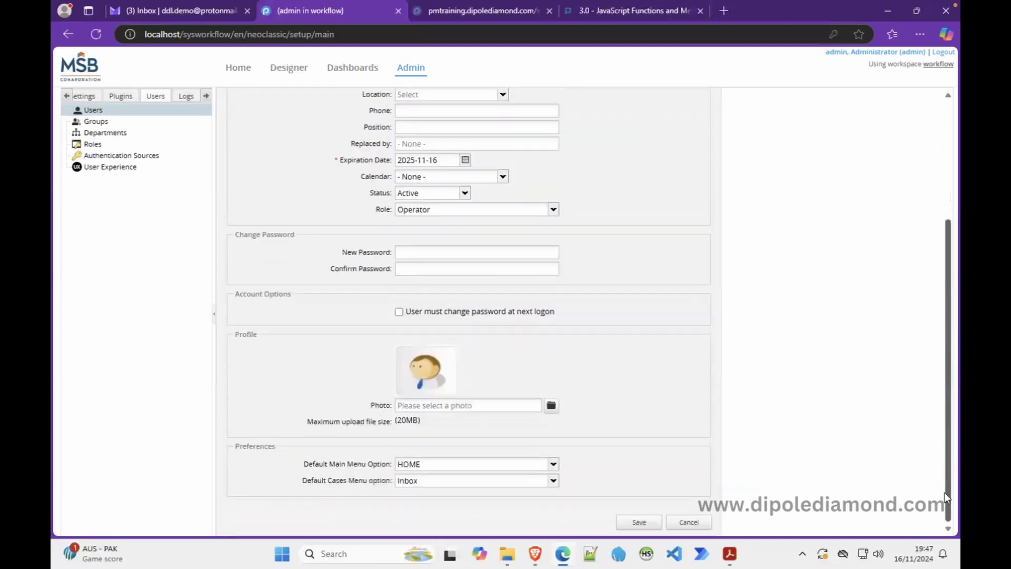
click(641, 522)
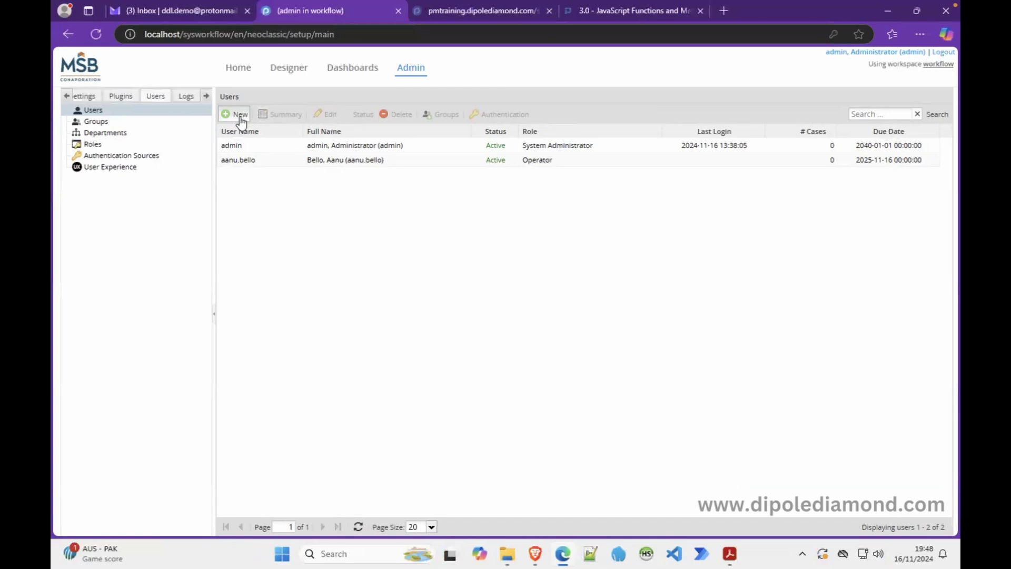
Step: Start a new user with the second sample user's first name, last name and username
click(240, 115)
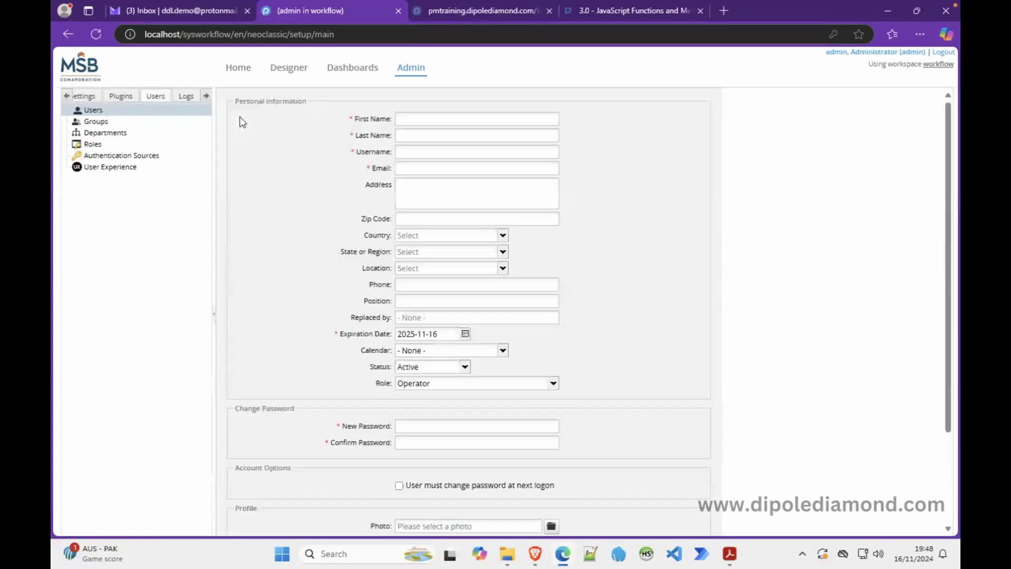
click(411, 117)
text(au)
key(BackSpace)
key(BackSpace)
key(Tab)
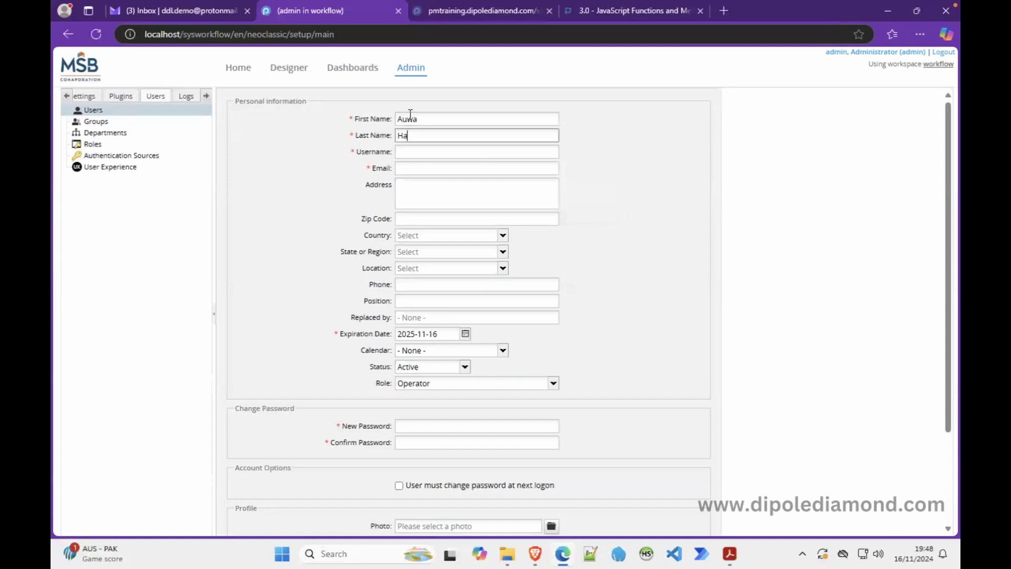
click(420, 150)
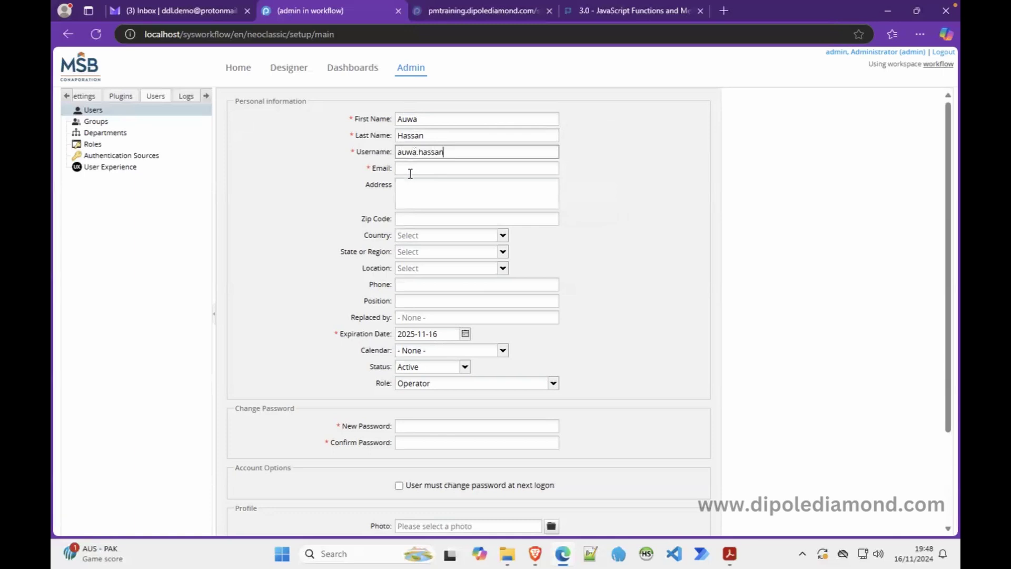
Step: Paste the demo e-mail and replace its placeholder with the user's name
click(409, 171)
key(super)
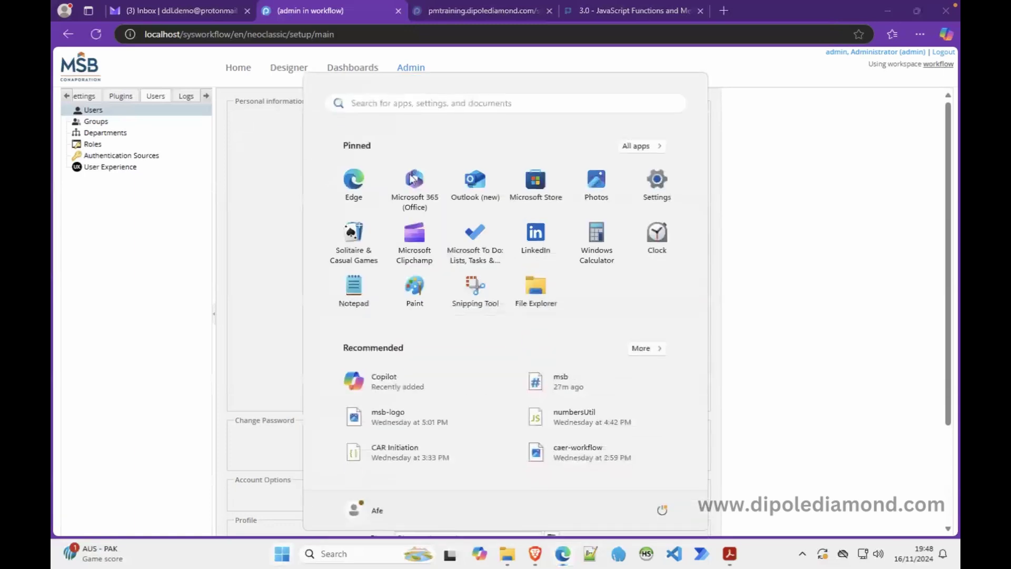
text(`)
key(BackSpace)
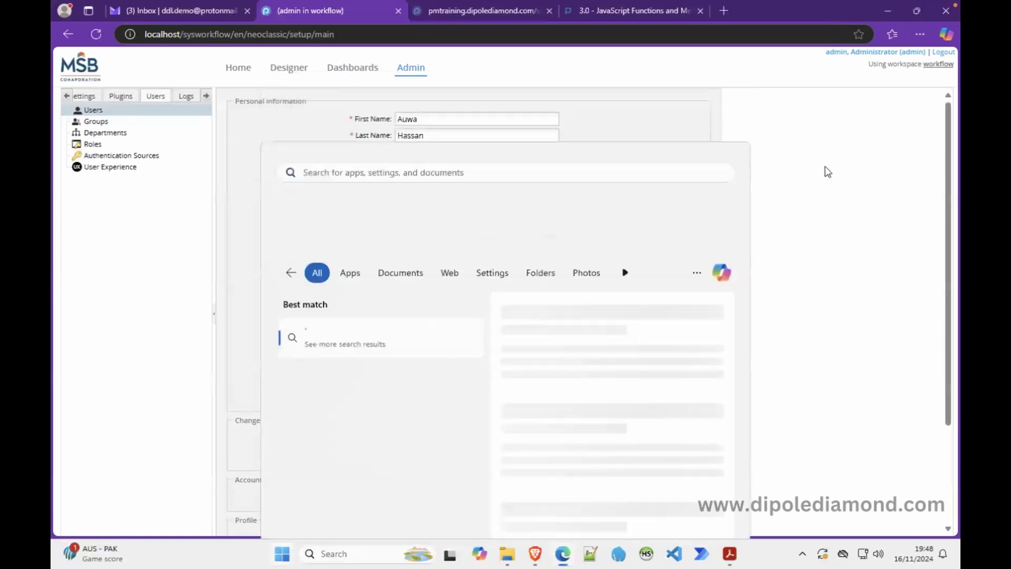
click(822, 172)
click(415, 179)
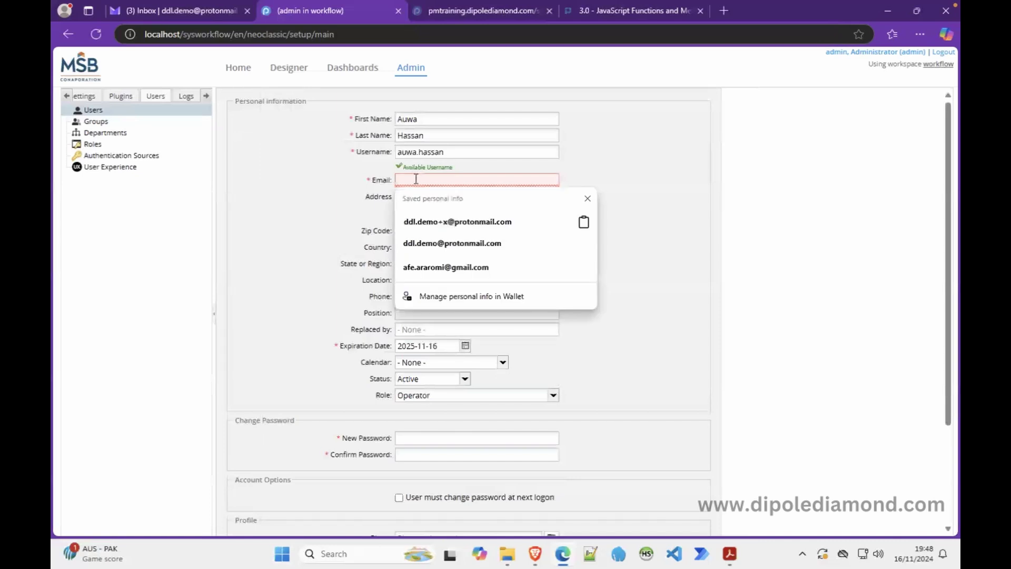
key(ctrl+v)
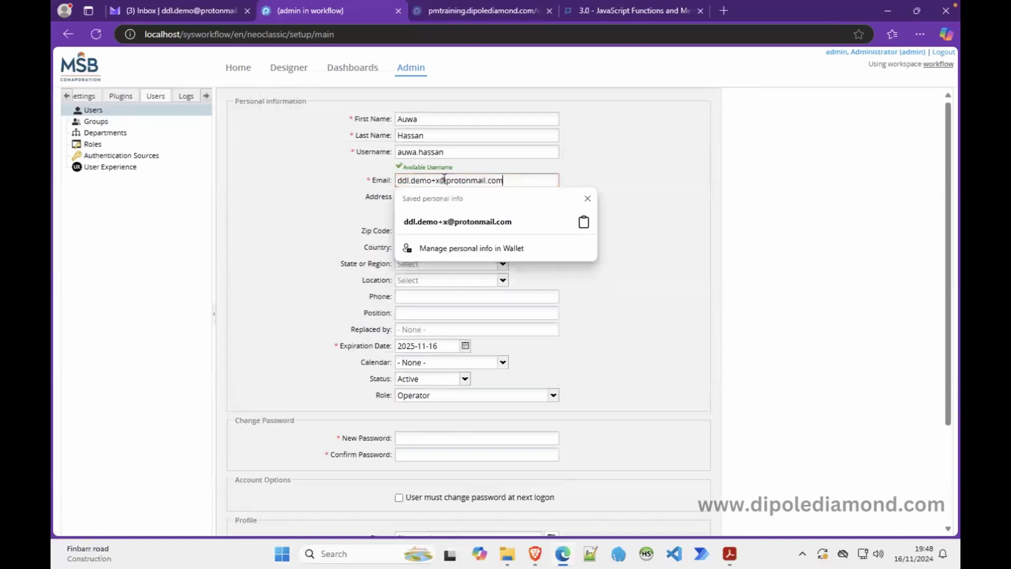
double_click(439, 182)
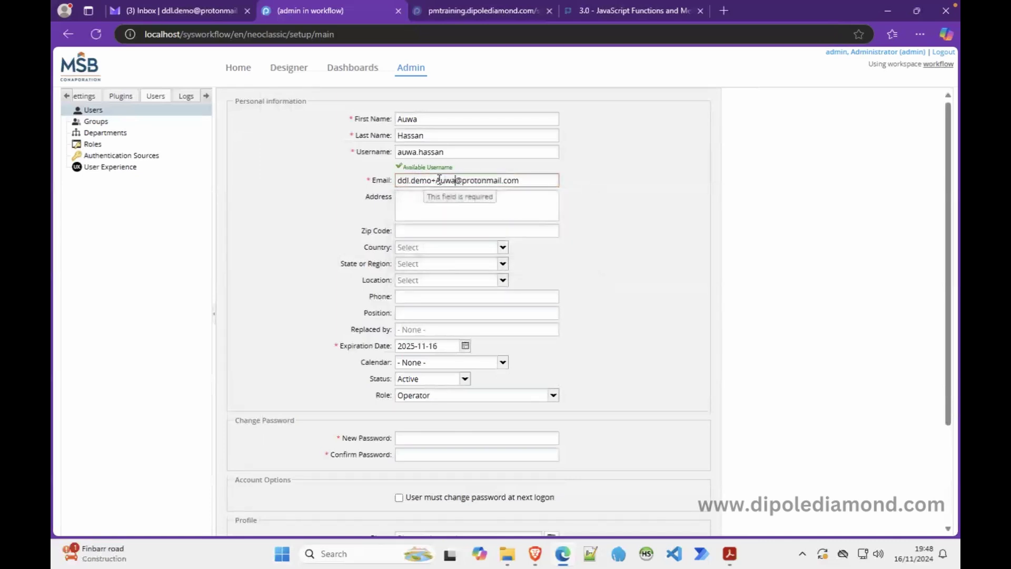
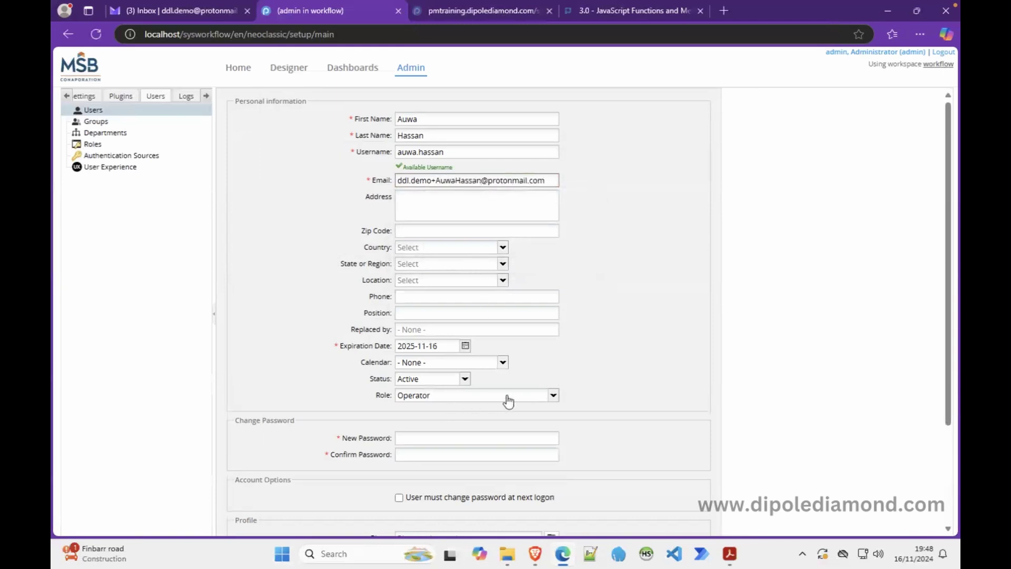
Step: Set the role to Manager and enter and confirm the password
click(553, 395)
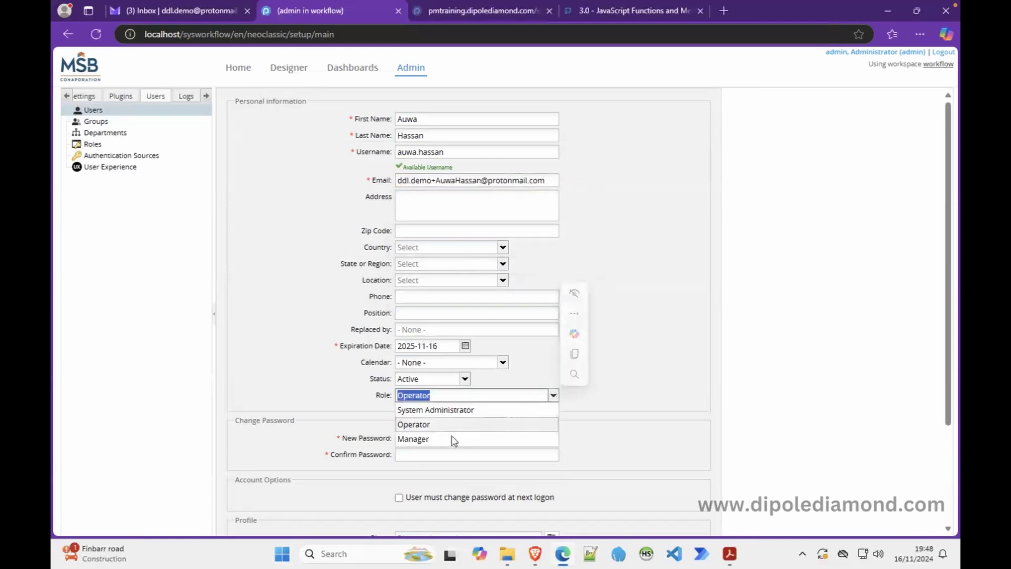
click(447, 440)
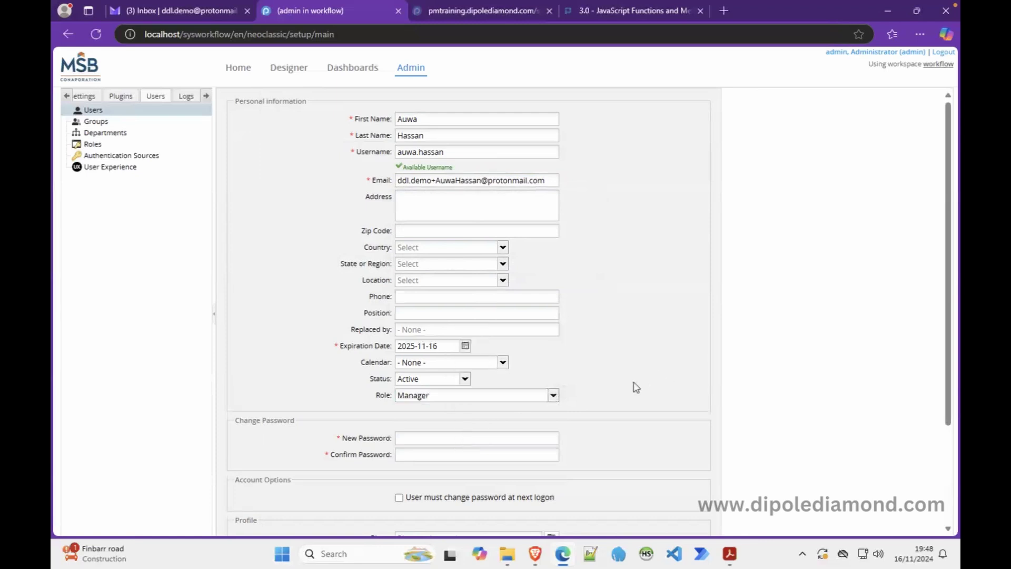
click(506, 437)
text(•••••)
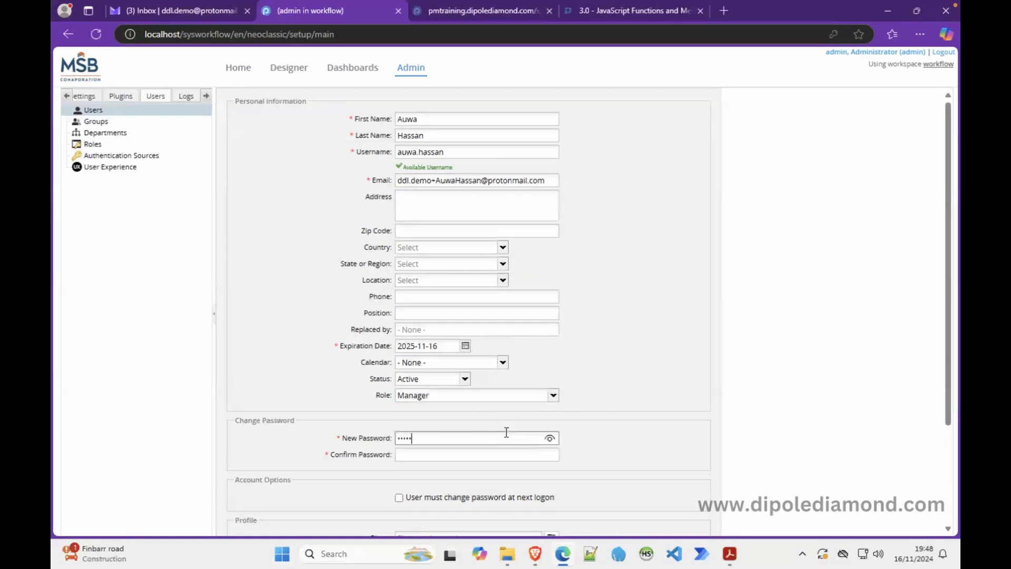
key(Tab)
text(•••••)
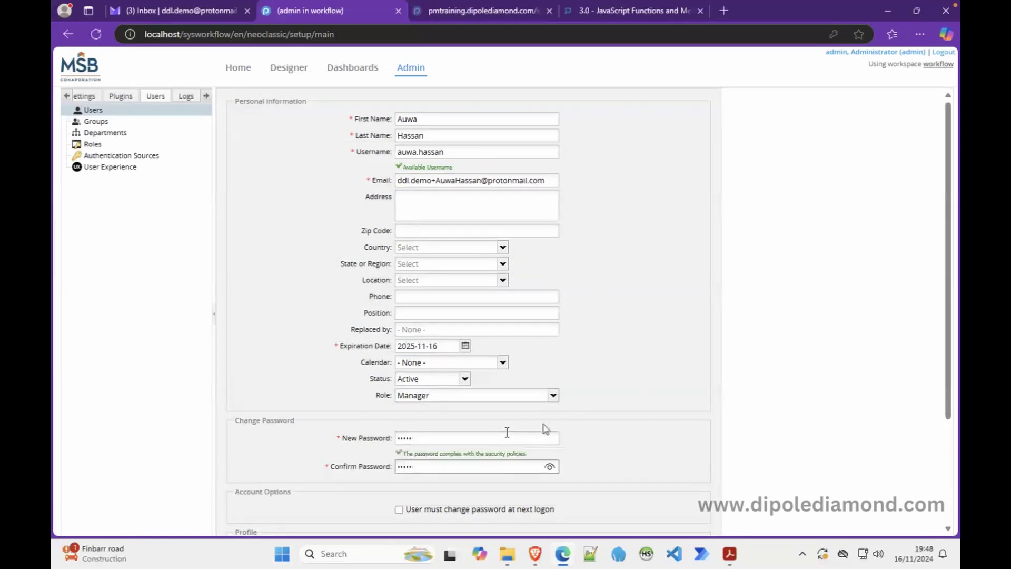
Step: Keep HOME as default main menu, set default cases to Inbox, and save
drag(946, 389, 942, 495)
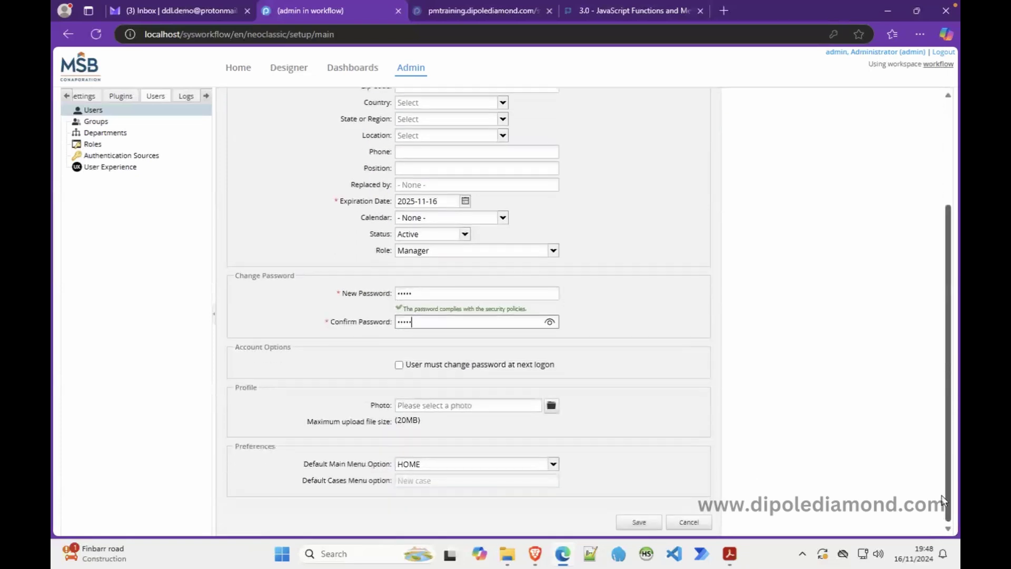
click(553, 466)
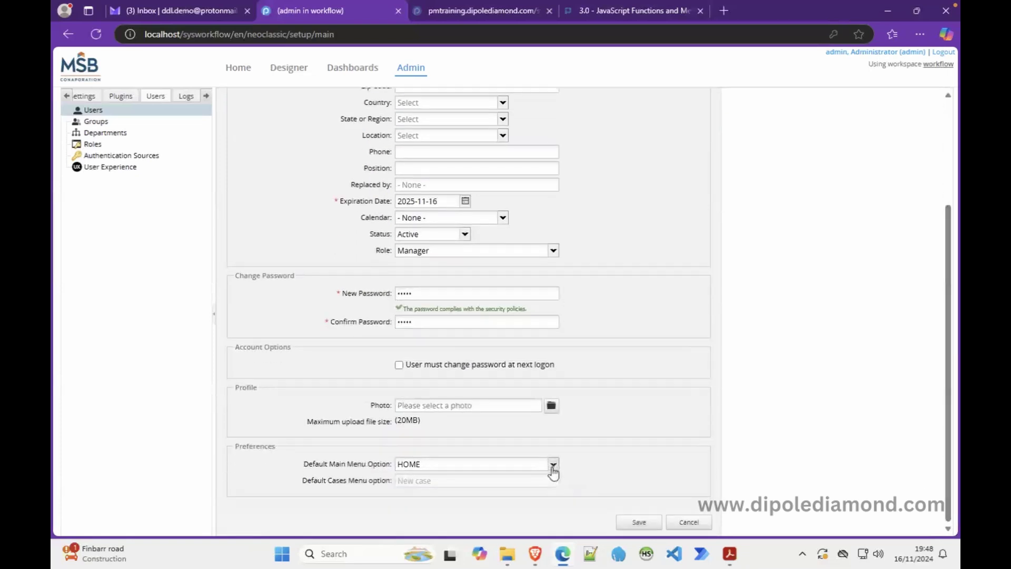
click(518, 477)
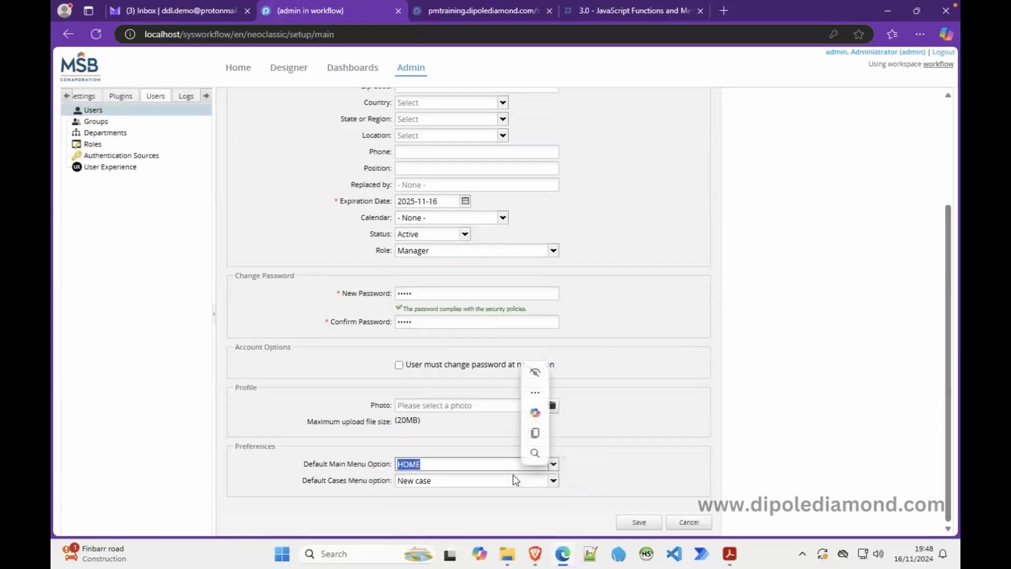
click(553, 481)
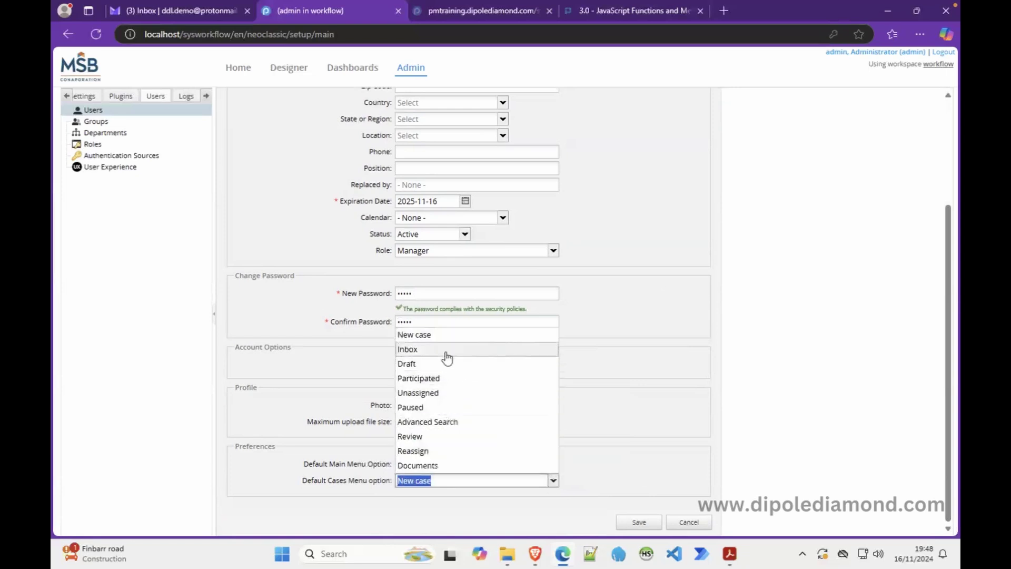
click(447, 349)
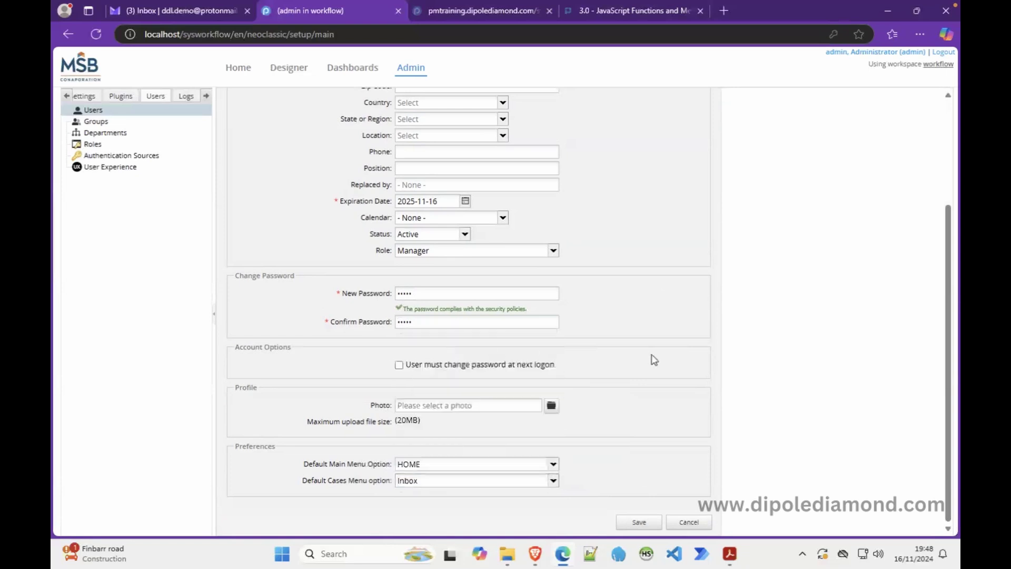
click(637, 522)
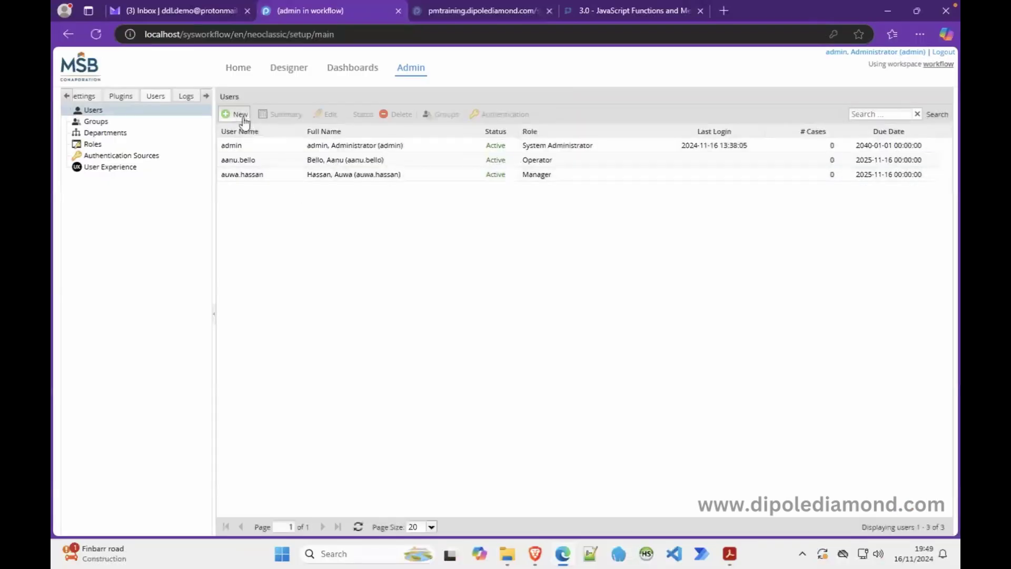
Step: Start another new user with the third sample user's first name, corrected last name and username
click(241, 116)
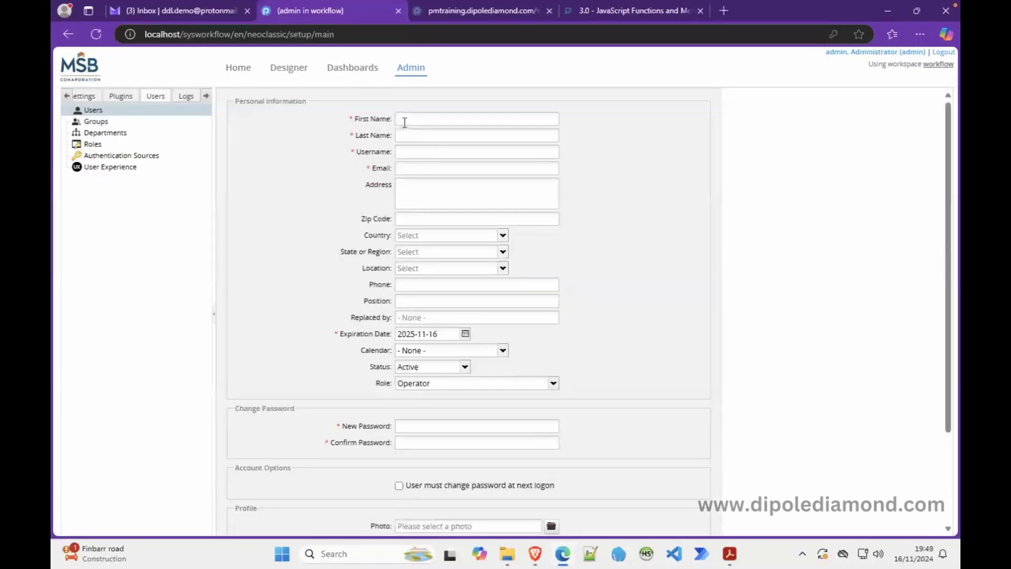
click(404, 121)
key(Tab)
key(Tab)
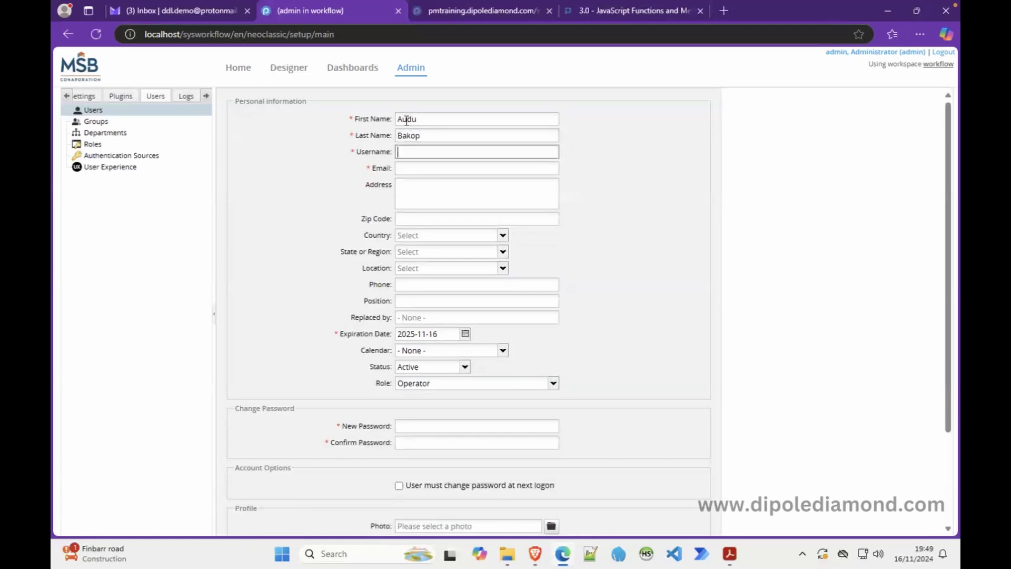
key(shift+Tab)
key(End)
key(BackSpace)
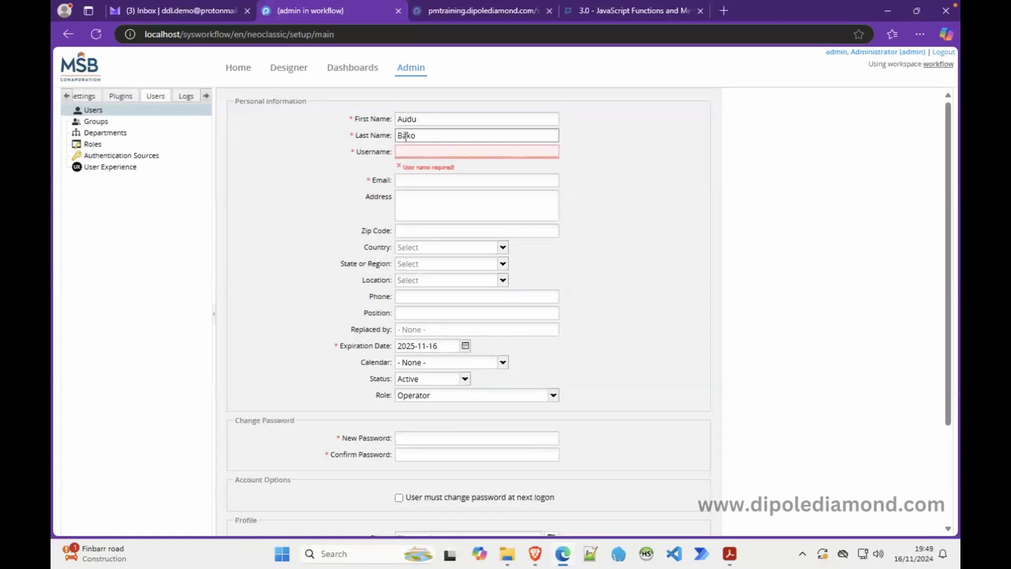
click(415, 152)
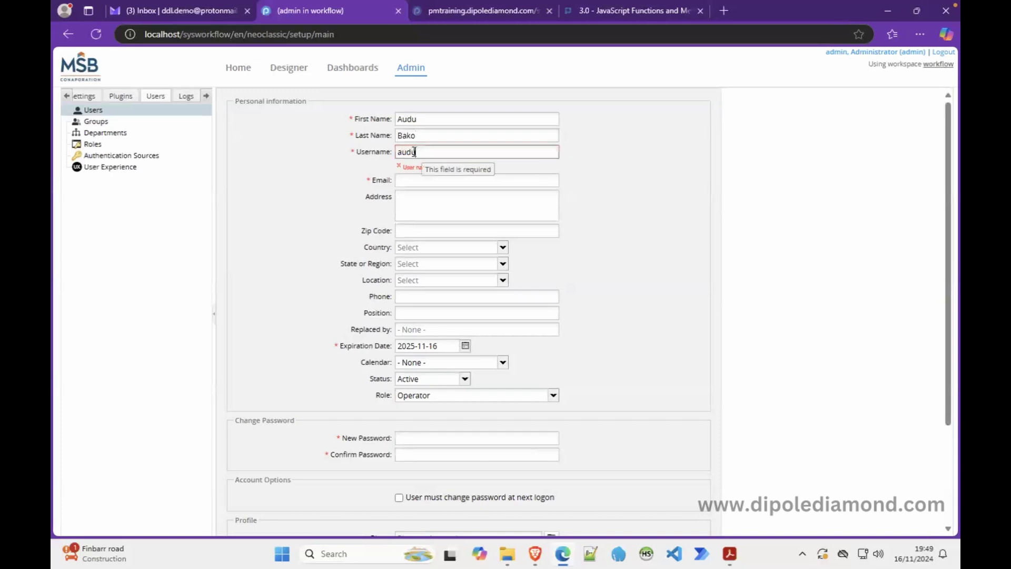
Step: Paste the demo e-mail and replace its placeholder with the user's name
click(409, 182)
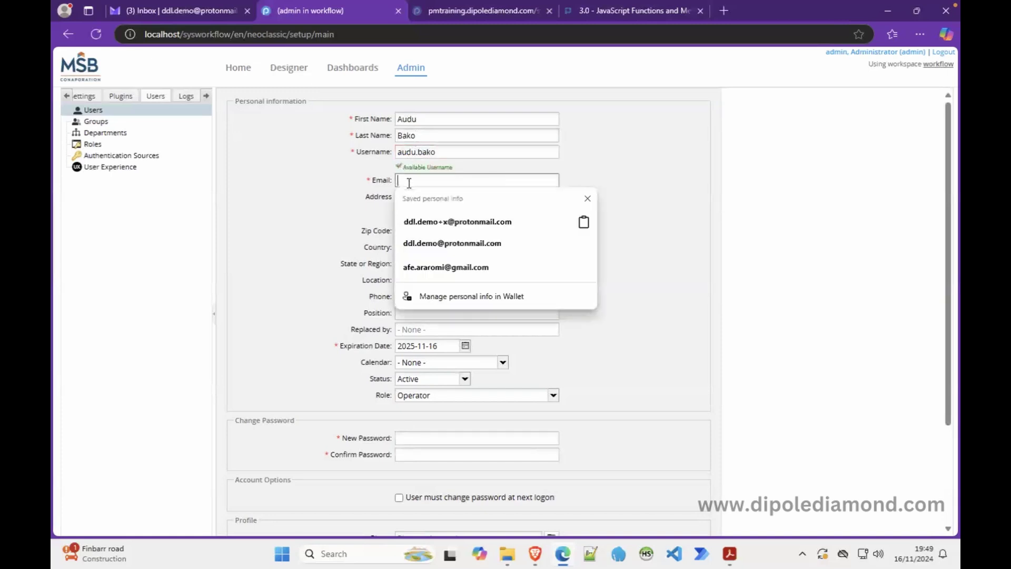
key(super)
click(280, 181)
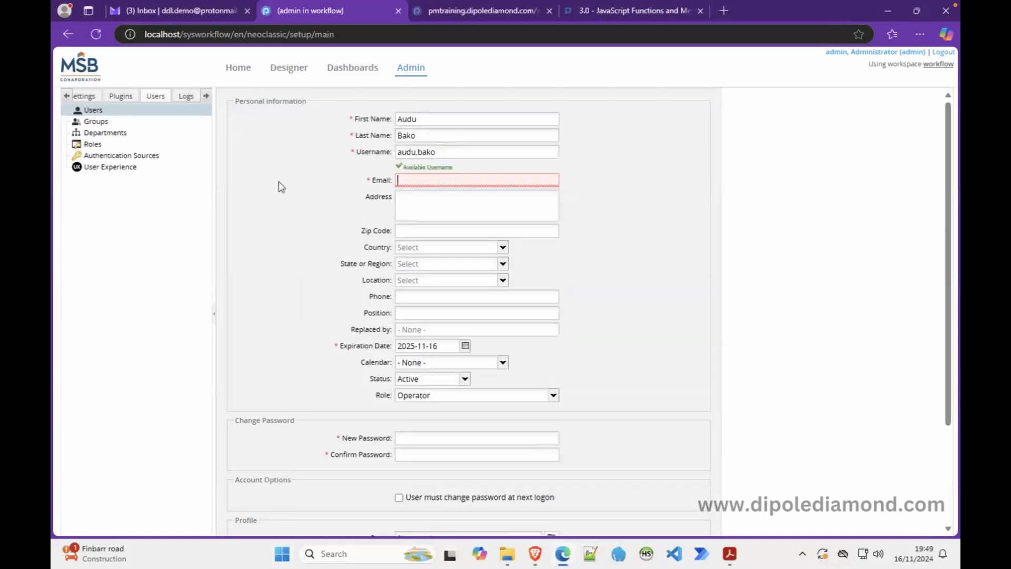
key(ctrl+v)
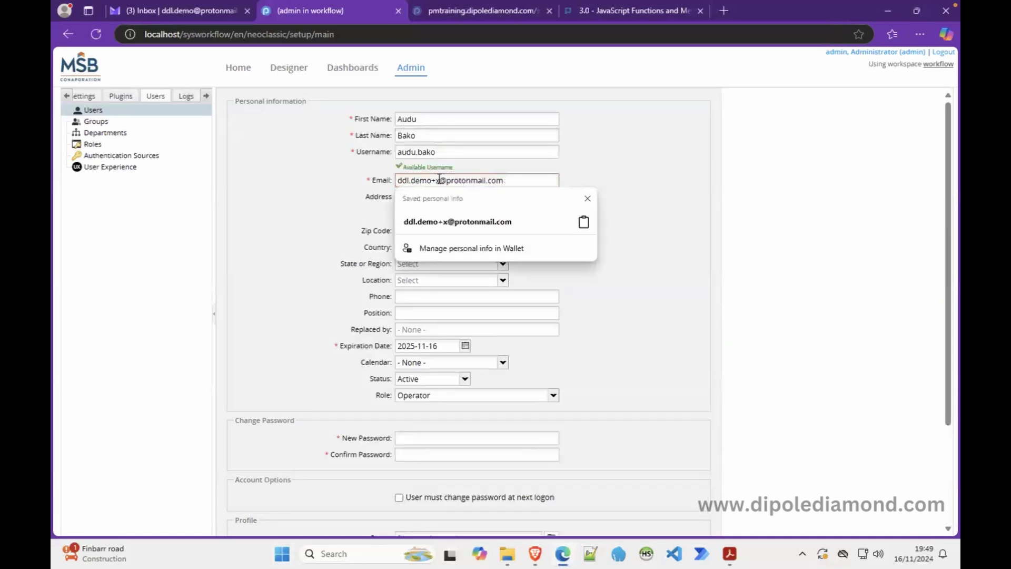
double_click(439, 179)
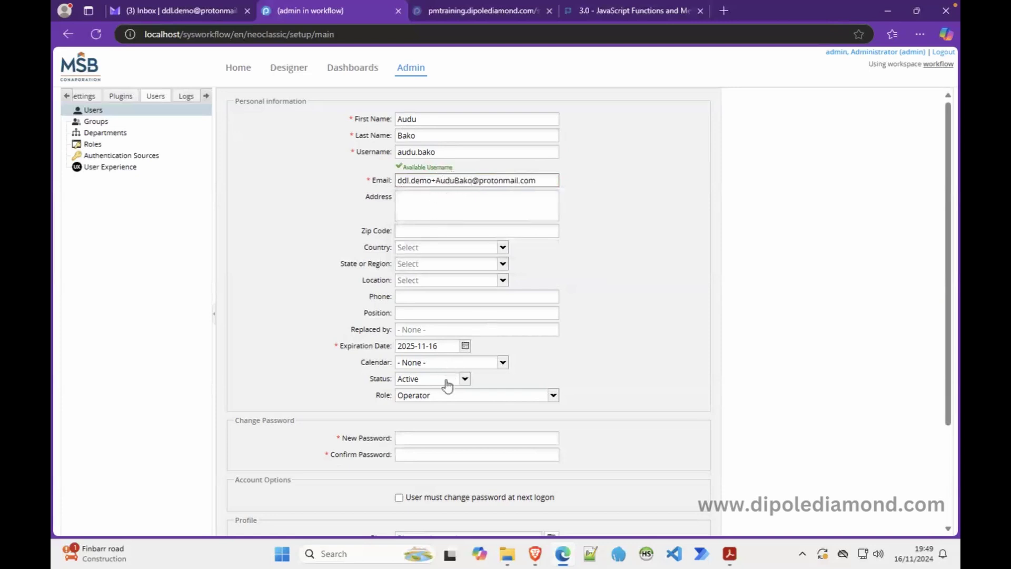
Step: Set the role to System Administrator and enter and confirm the password
click(553, 395)
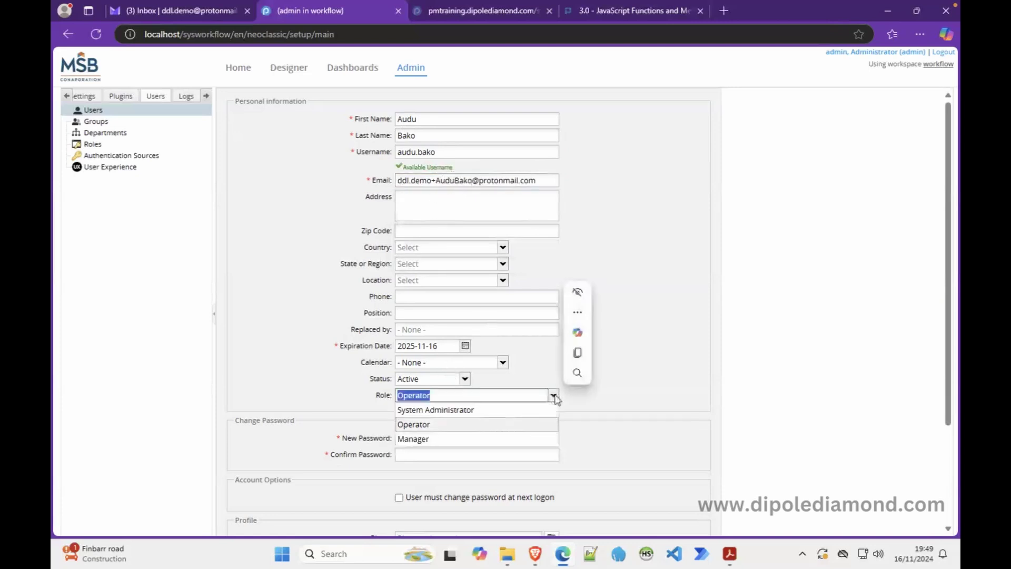
click(489, 410)
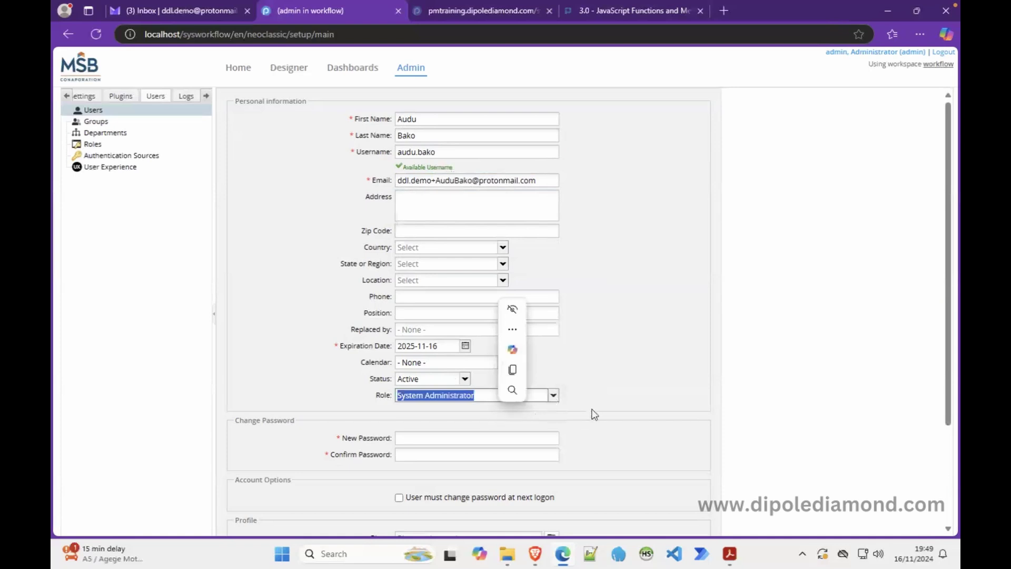
click(525, 438)
text(•••••)
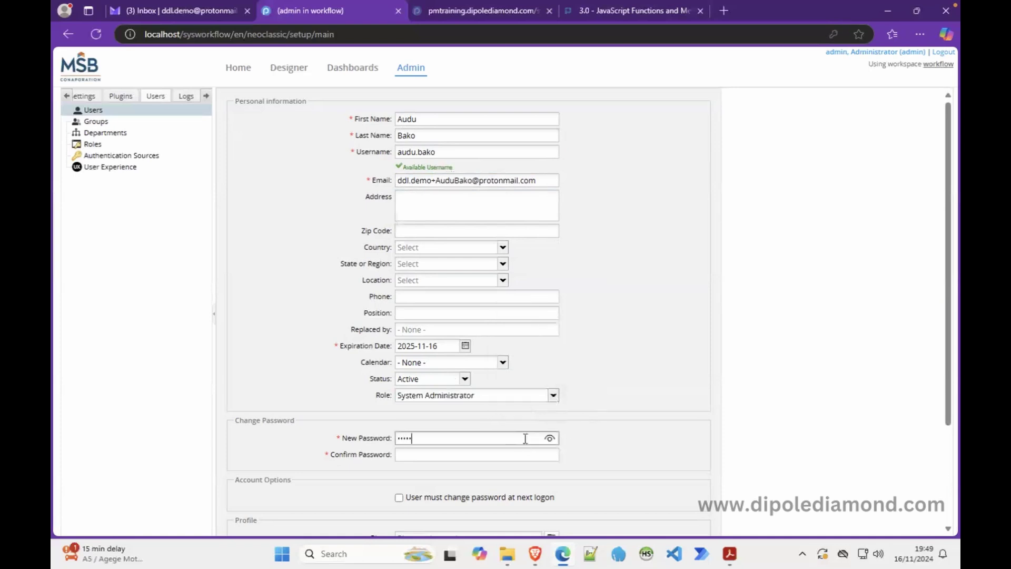
key(Tab)
text(•••••)
key(Tab)
key(Tab)
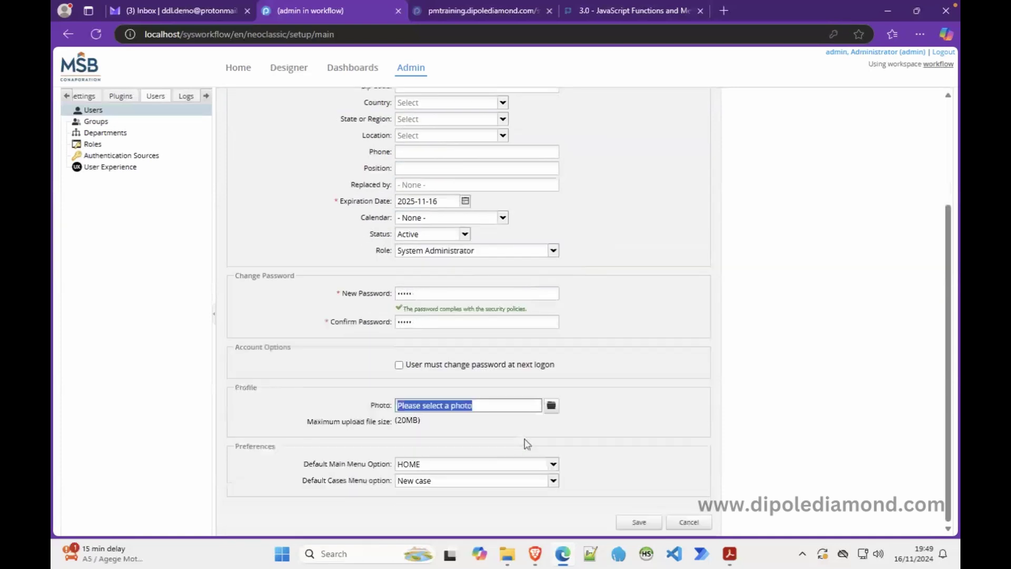
Step: Set the default main menu to DESIGNER and save the user
click(553, 481)
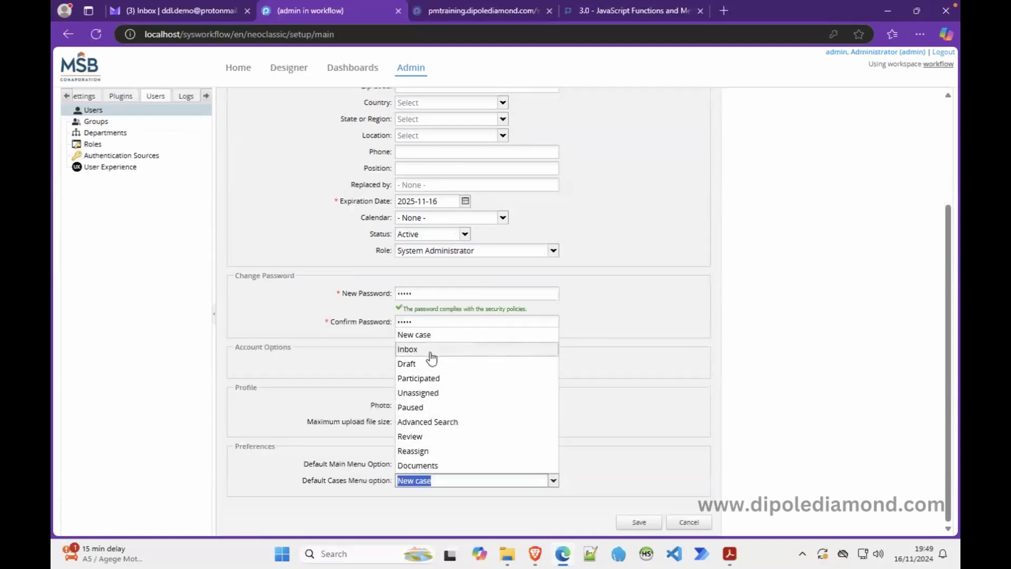
click(335, 441)
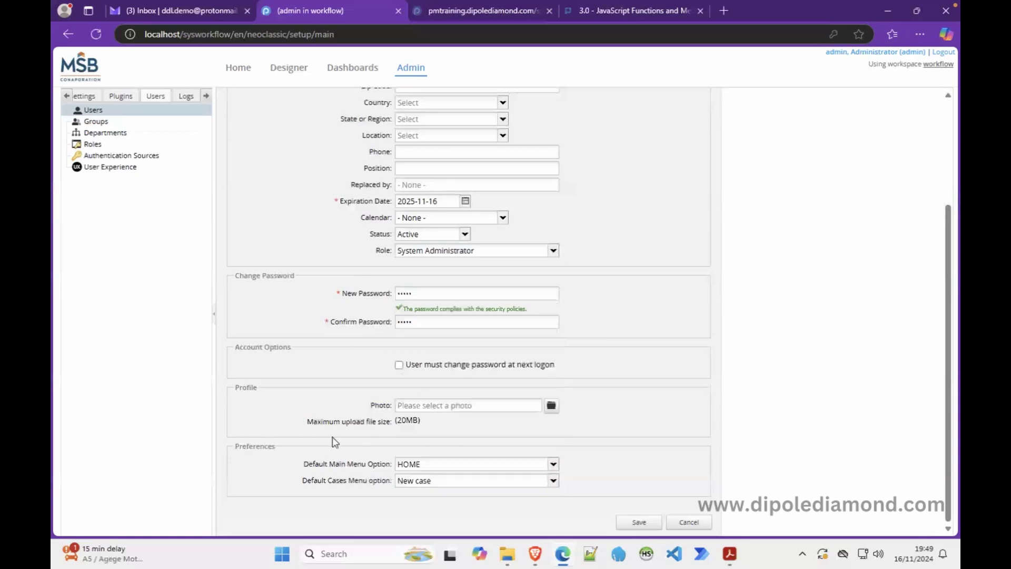
click(440, 467)
click(417, 507)
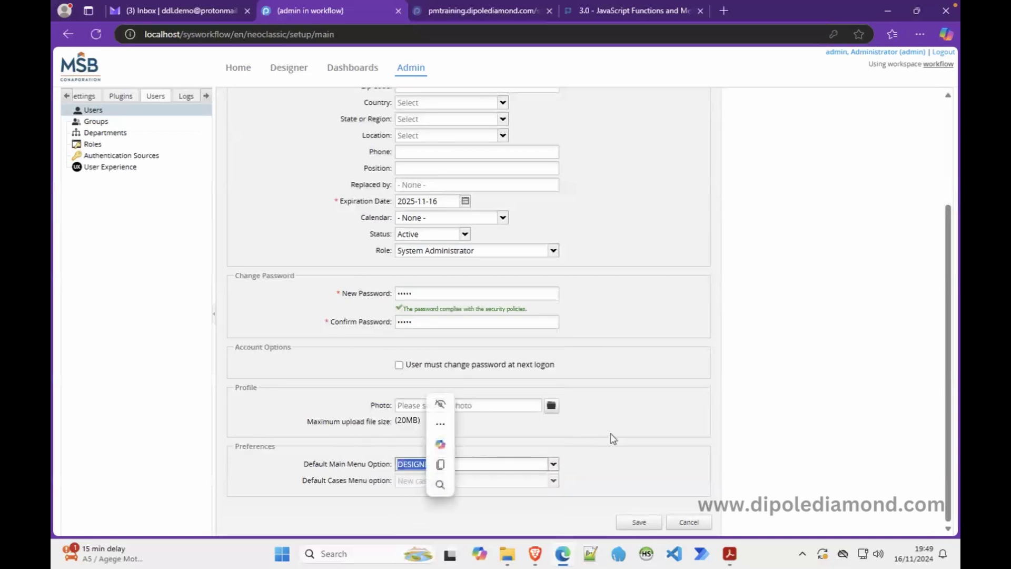
click(646, 523)
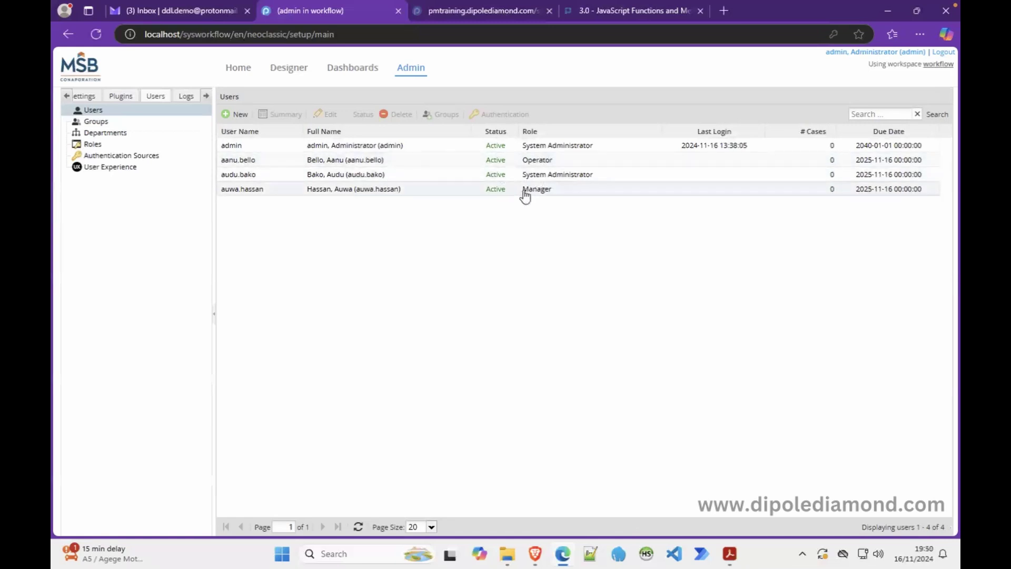
click(287, 167)
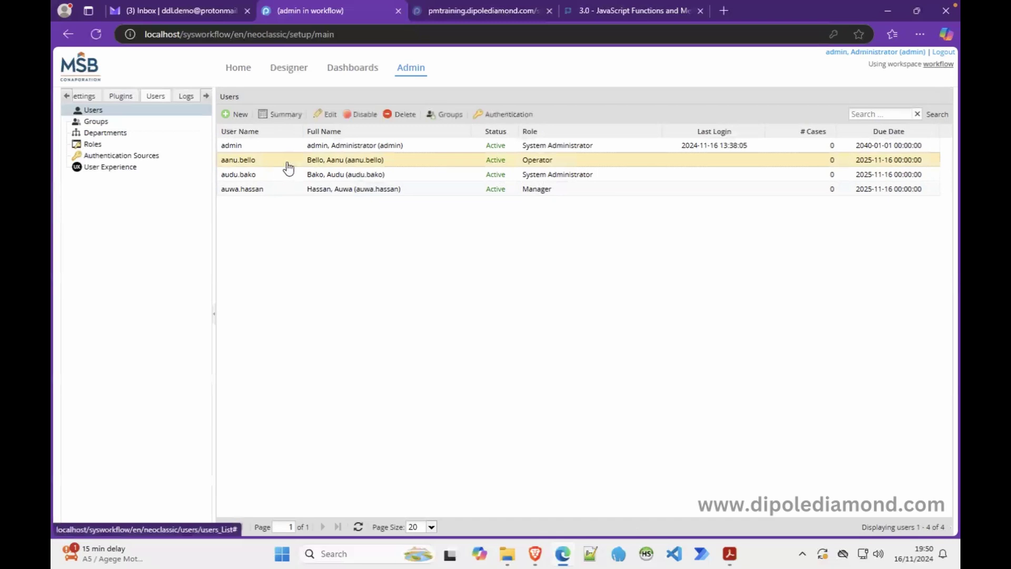
click(364, 117)
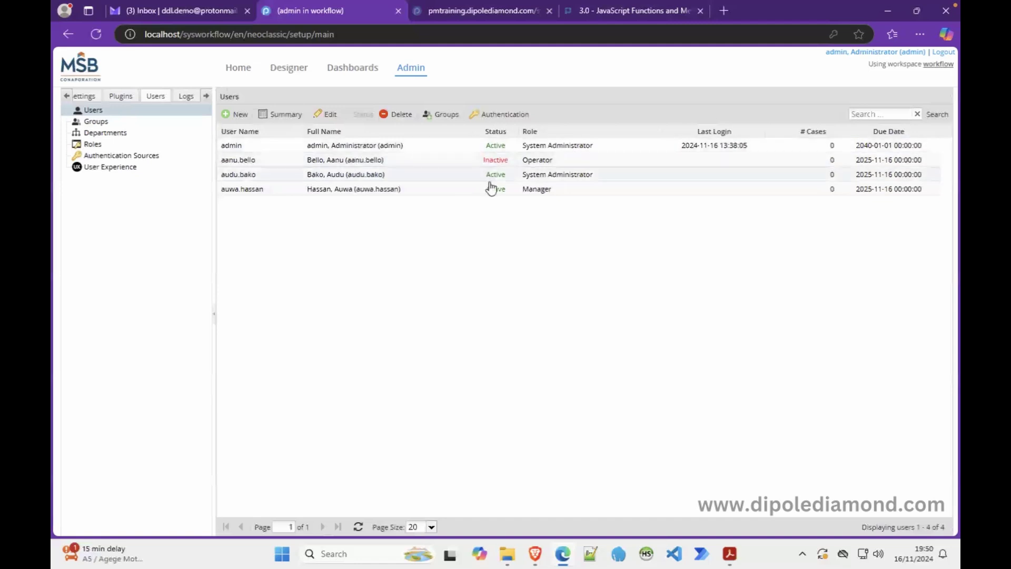
click(495, 163)
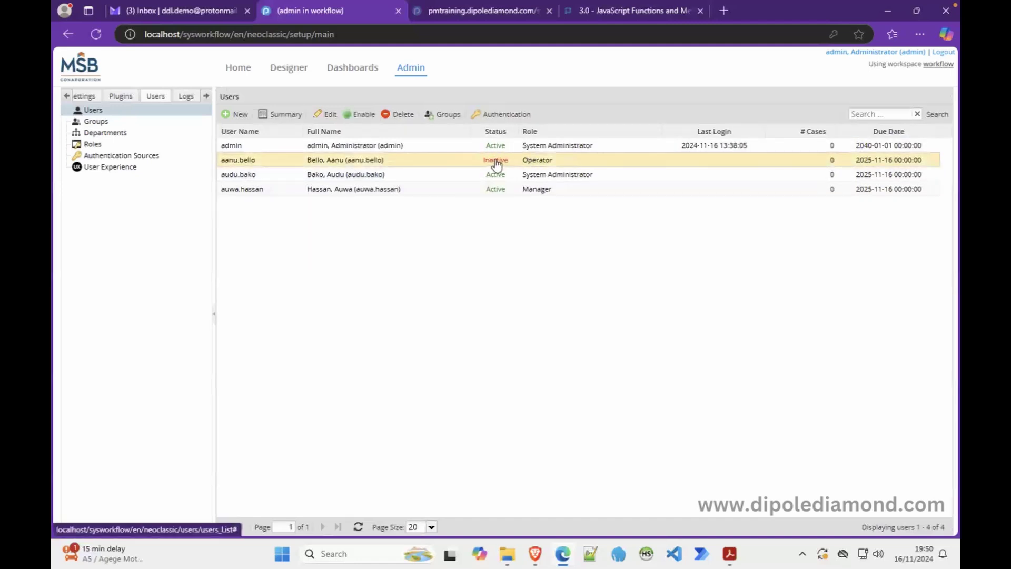
click(362, 117)
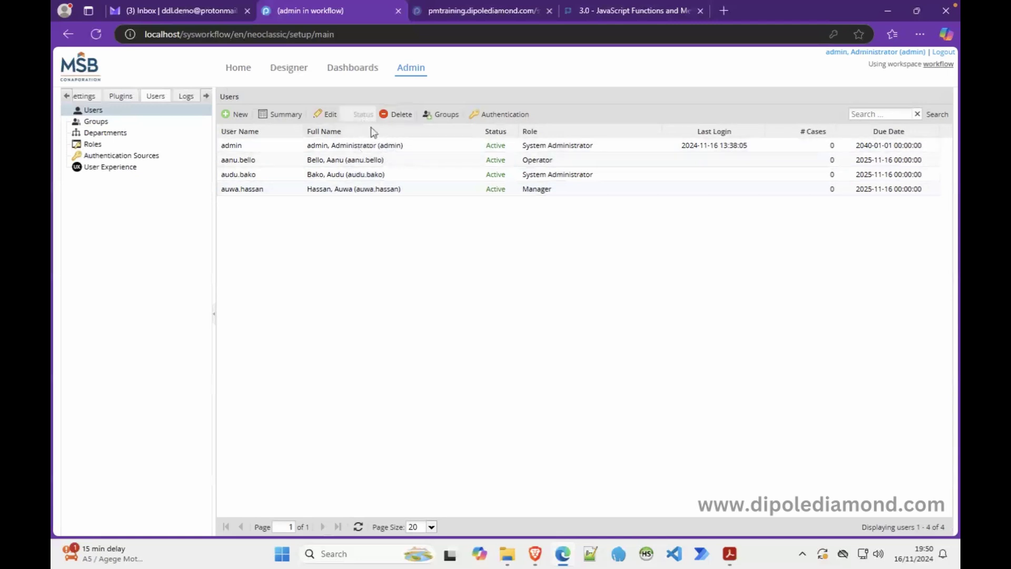
click(385, 160)
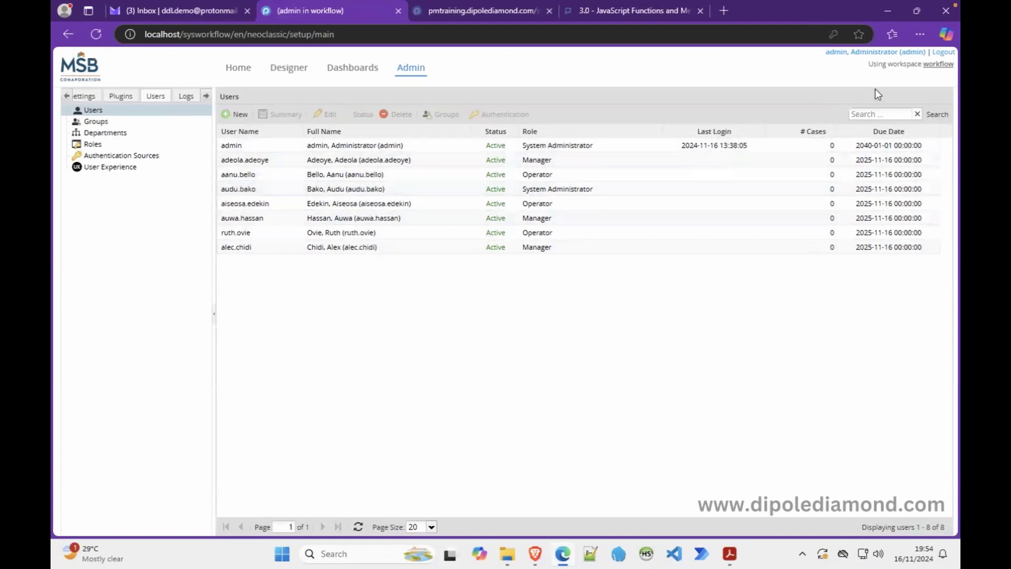
Step: Log out of admin and log in with the Operator sample user's username and password
click(943, 52)
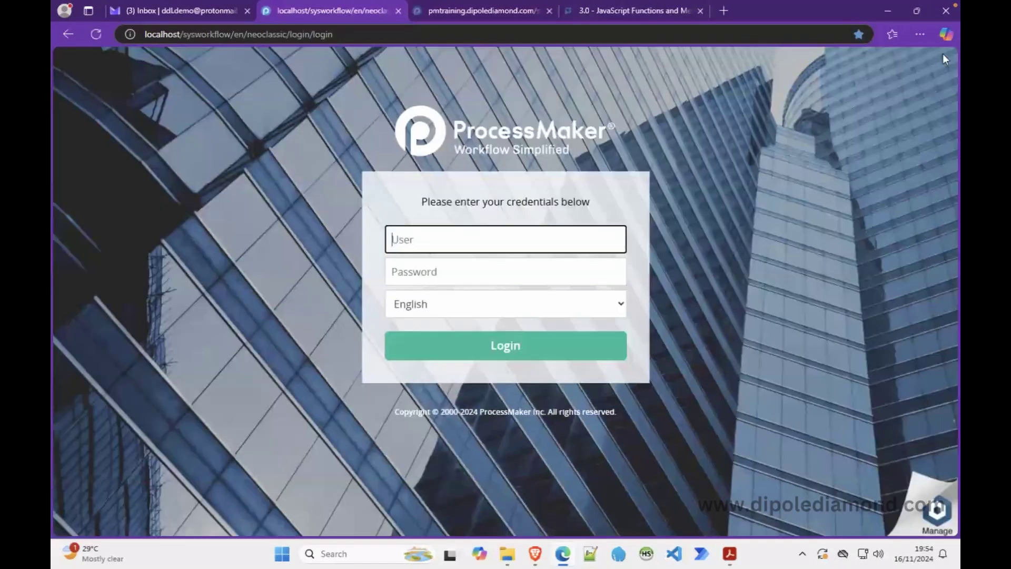
key(Tab)
text(•••••)
key(Return)
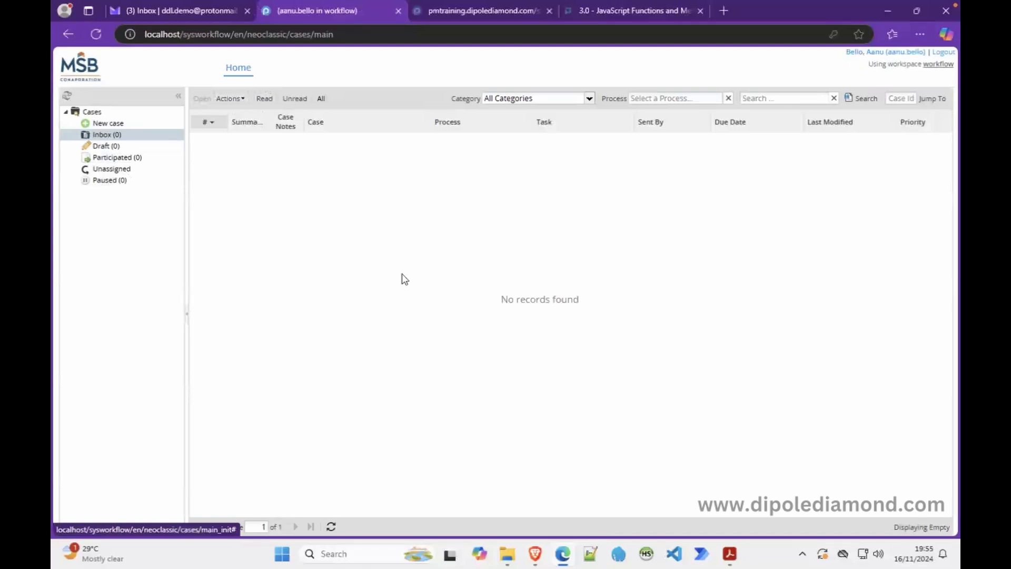
Step: Check the slide listing the sample users, then log out of the Operator account
key(ctrl+Right)
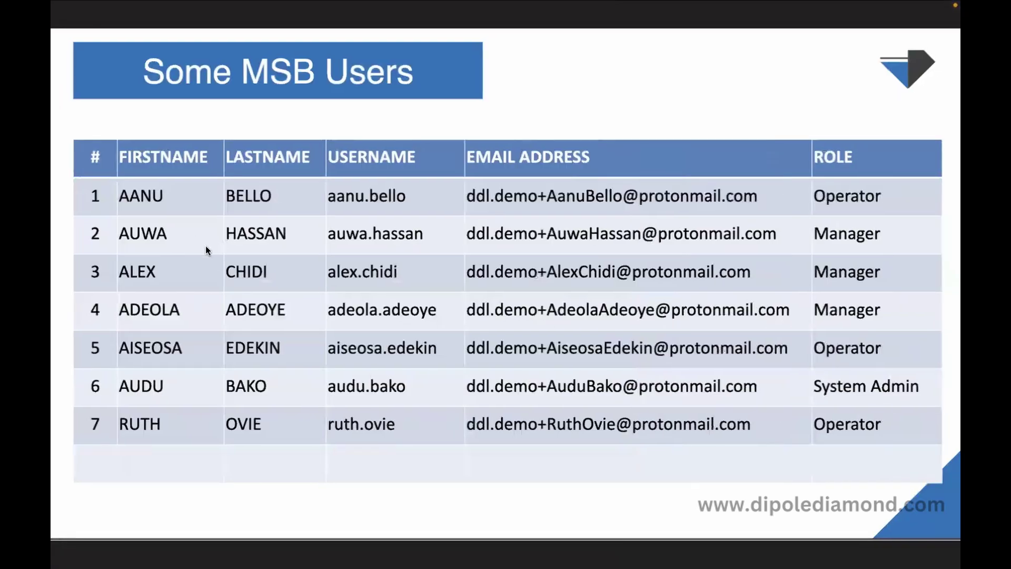
key(ctrl+super+Left)
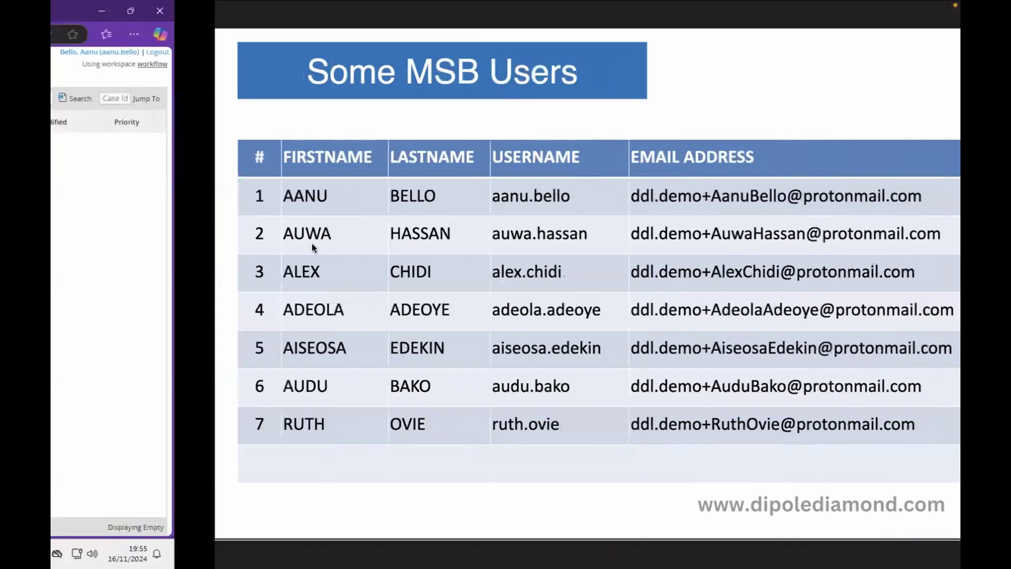
click(943, 52)
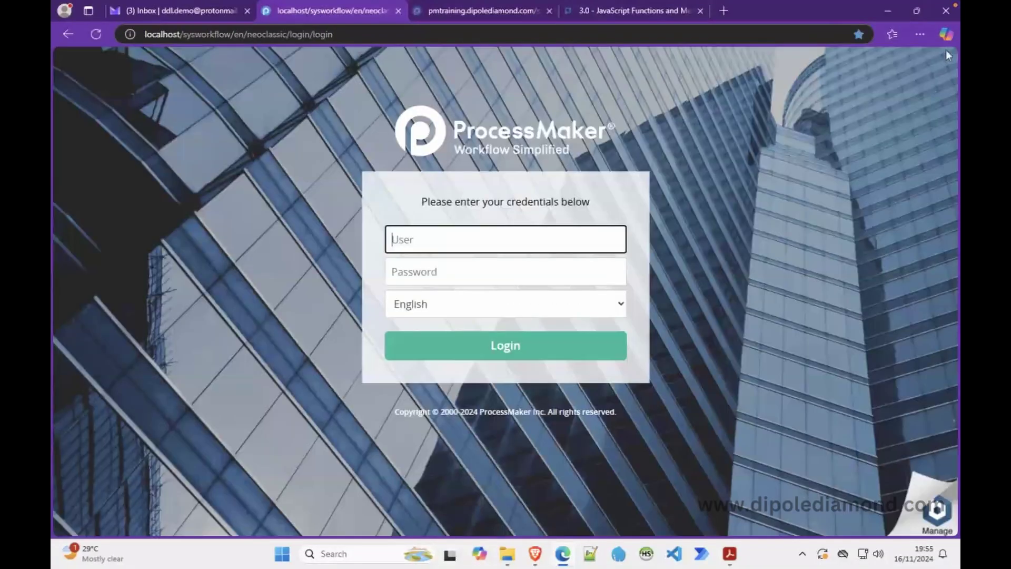
Step: Sign in as the Manager user, then view the Dashboards and the Users-only Admin area
key(Tab)
text(sample)
key(Return)
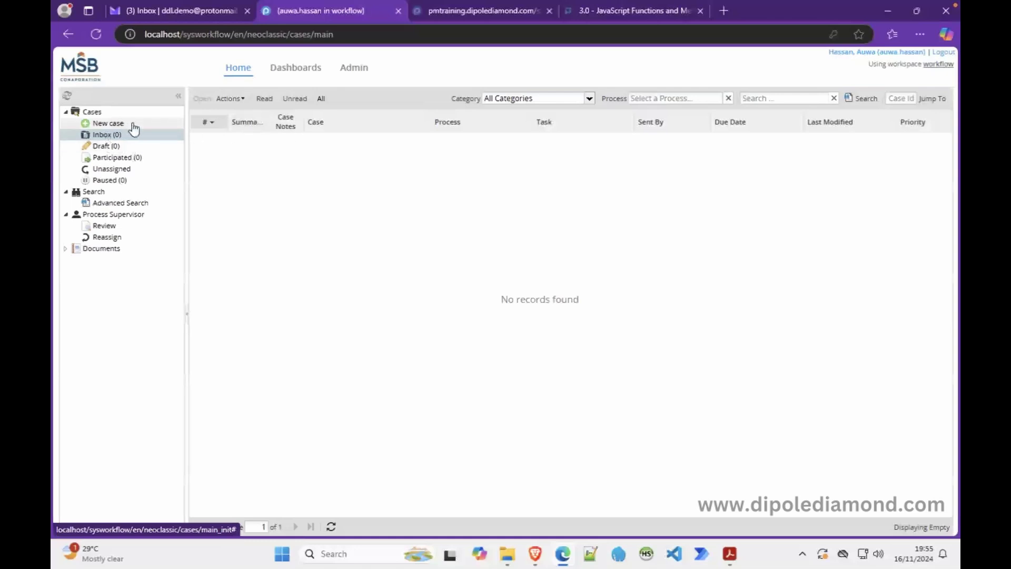
click(300, 71)
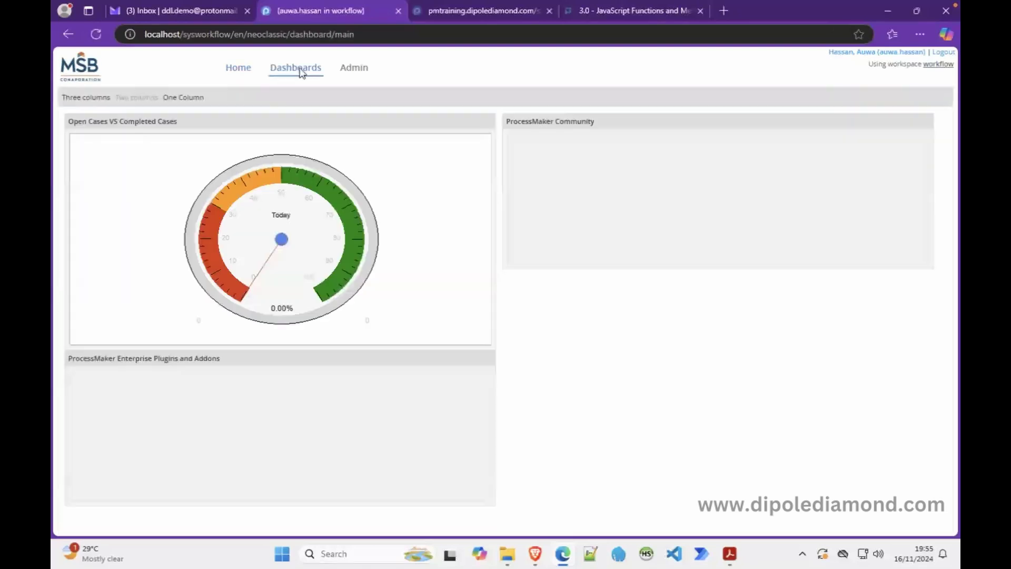
click(353, 73)
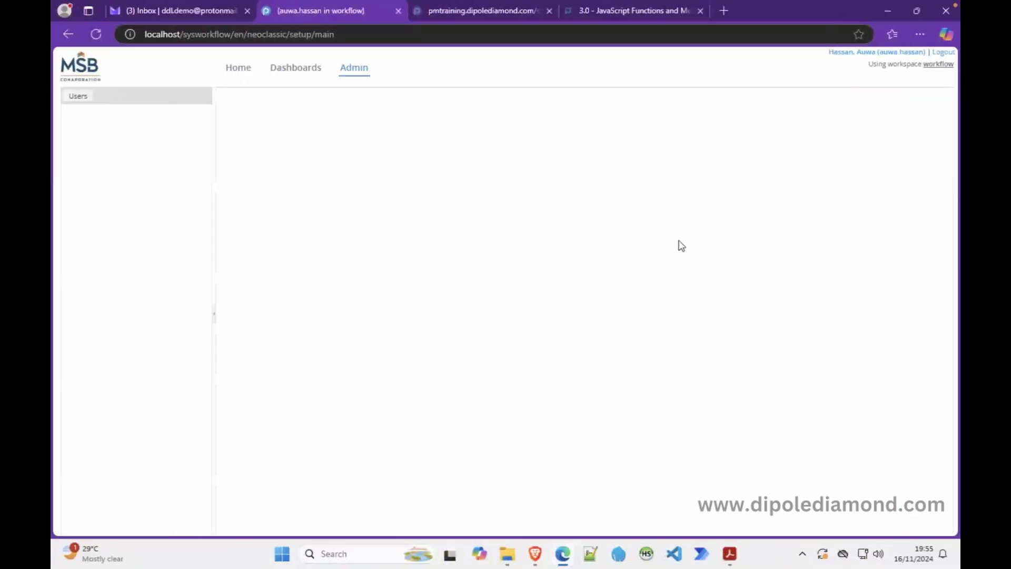
Step: Log out of the Manager account and sign in with the System Administrator user's credentials
click(946, 55)
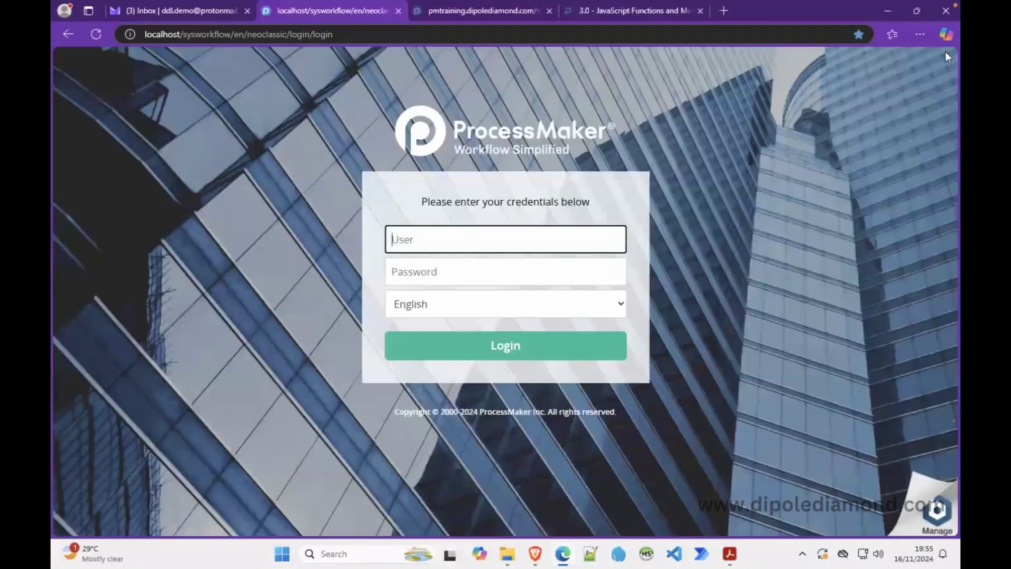
key(Tab)
text(•••••)
key(Return)
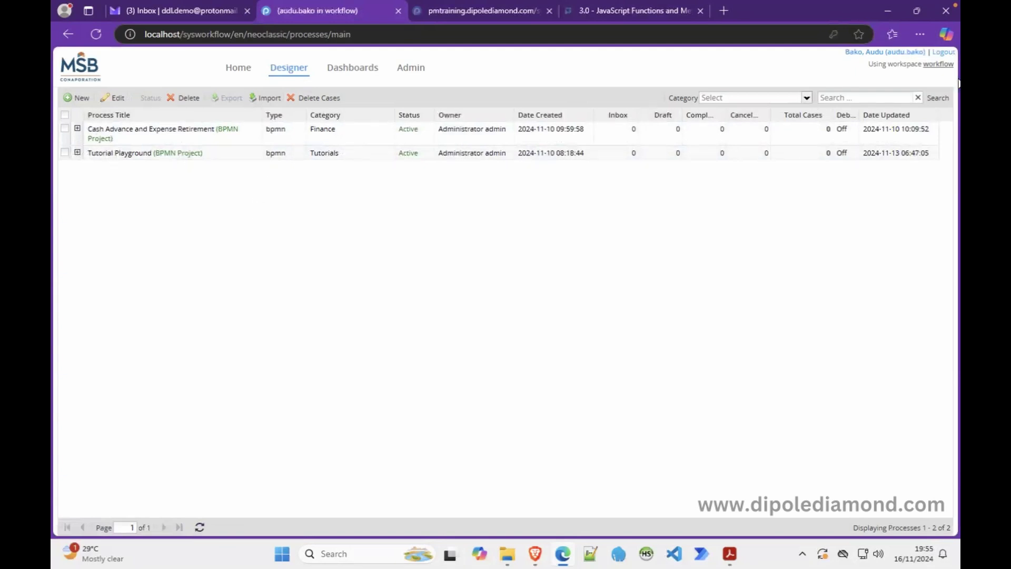
Step: Log out and sign back in with the admin account and its password
click(946, 53)
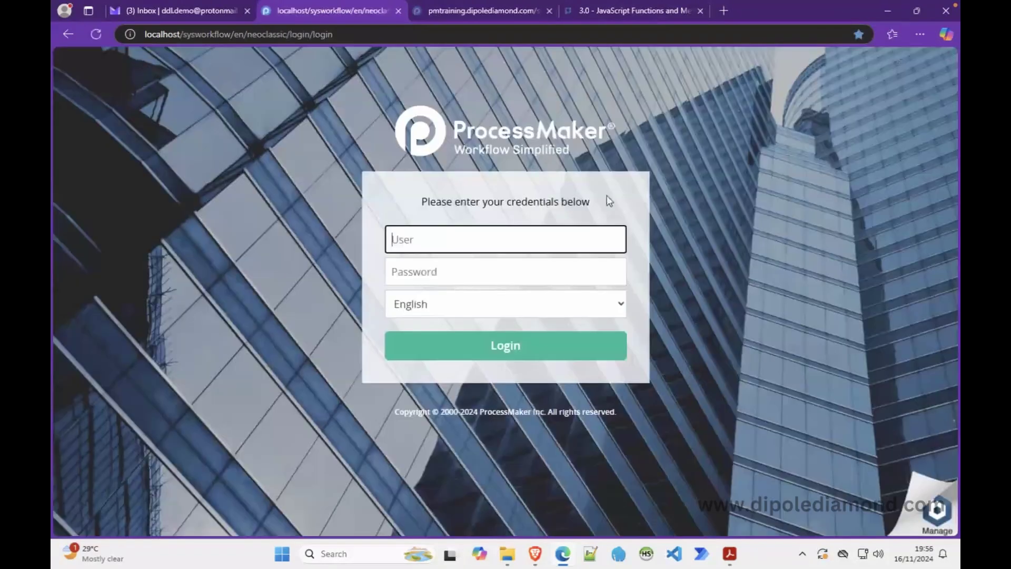
text(admin)
key(Tab)
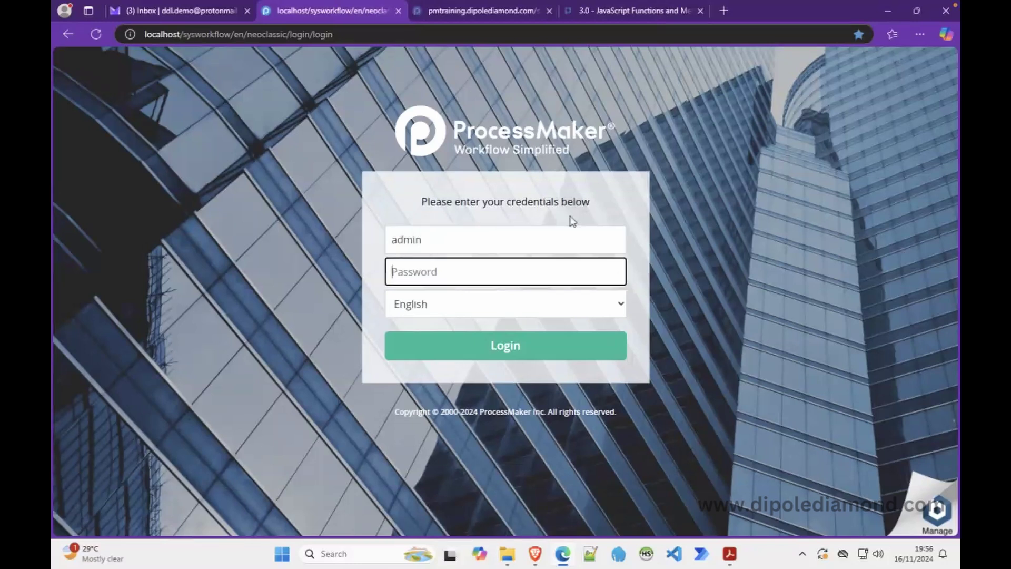
text(admin)
key(Return)
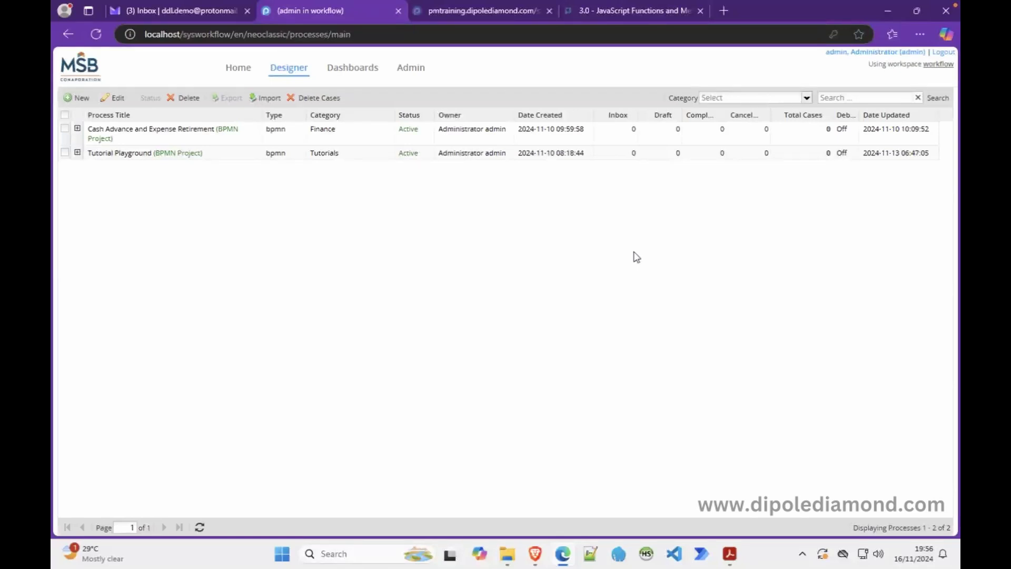
Step: In the Admin users area, select a Manager user, then show the empty Groups list
click(413, 70)
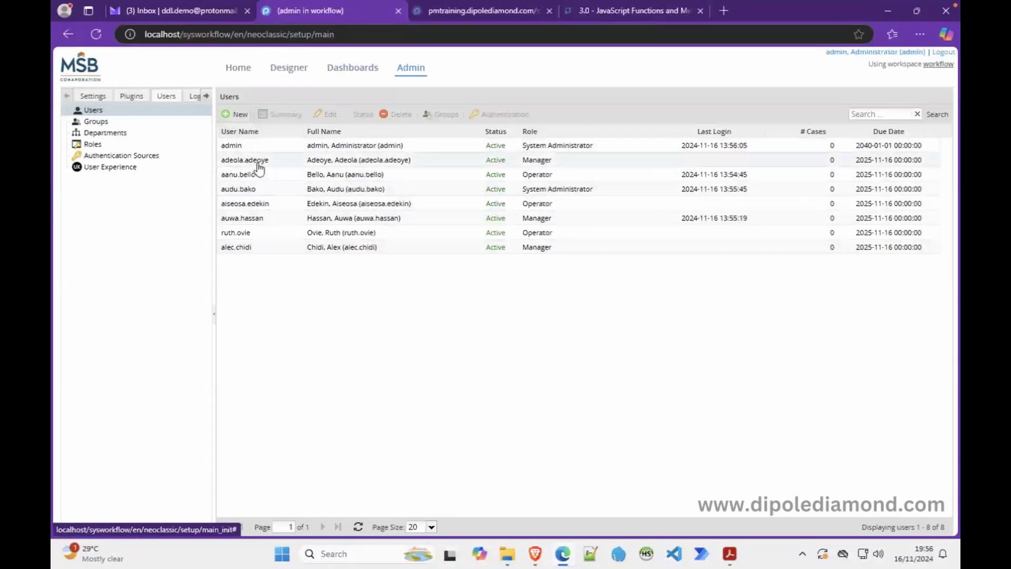
click(373, 164)
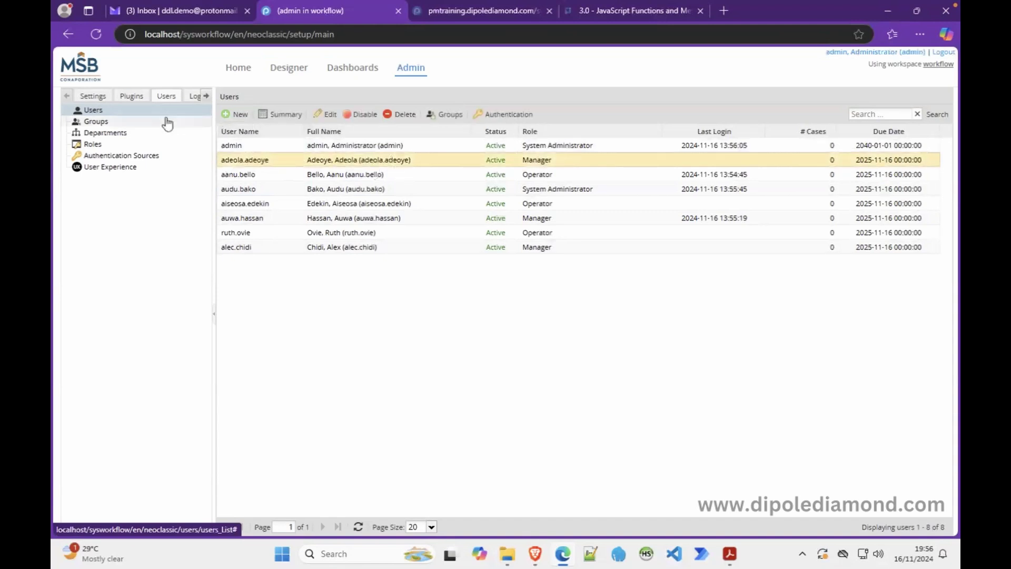
click(107, 124)
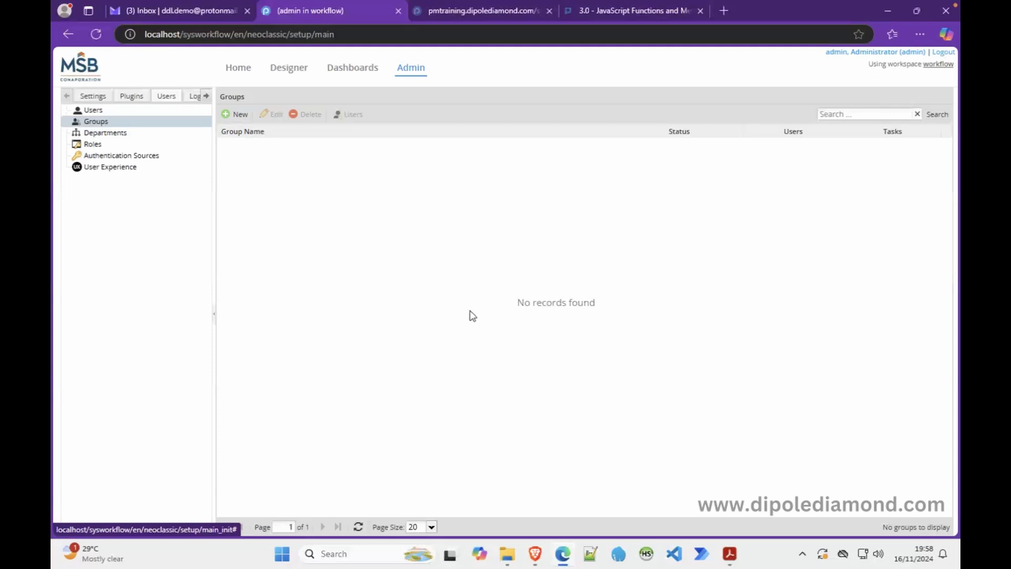
Step: Open Cash Advance and Expense Retirement in a new Designer tab, then return to the Groups tab
right_click(289, 72)
click(318, 78)
click(421, 10)
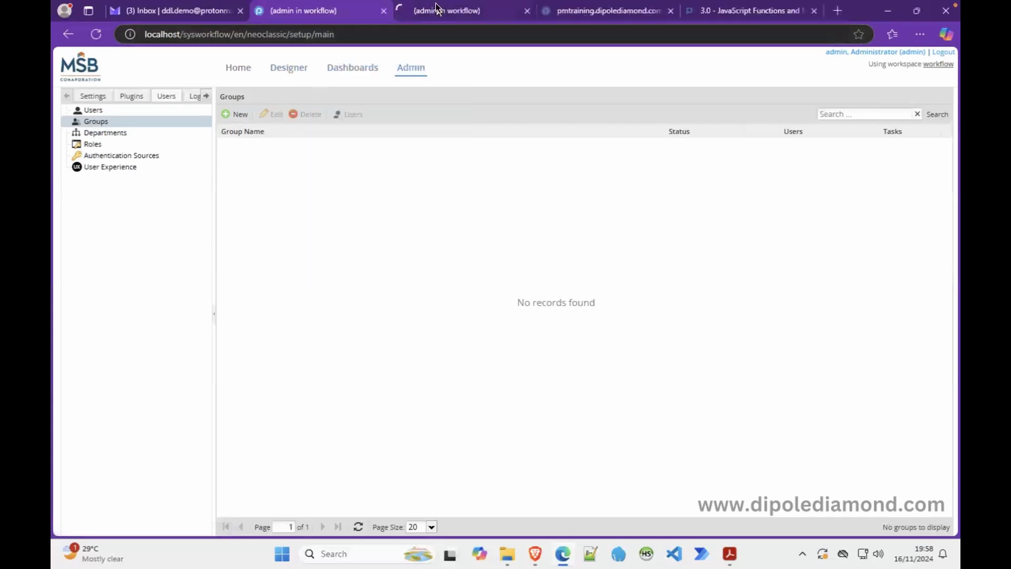
click(214, 128)
double_click(215, 128)
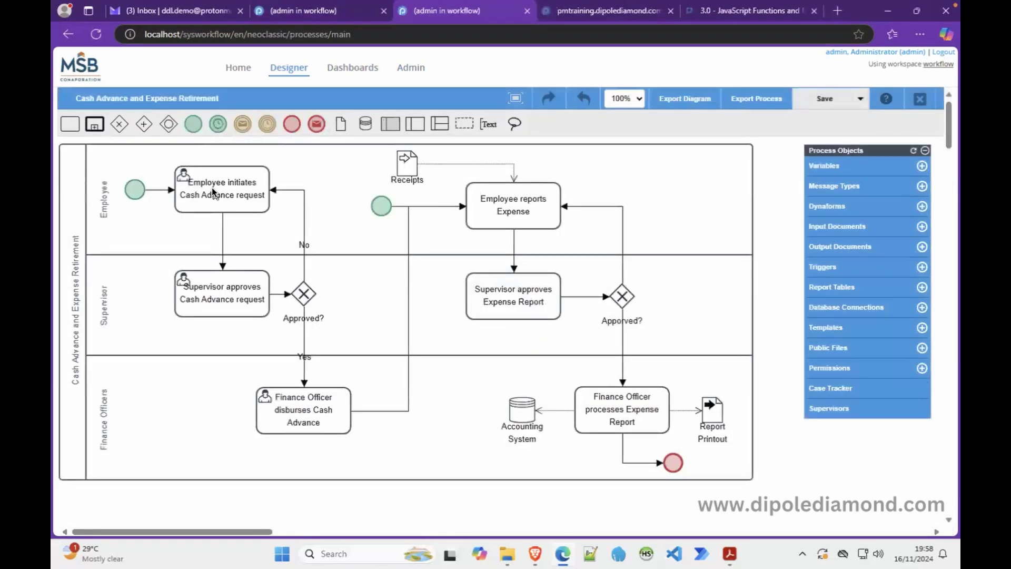
click(488, 201)
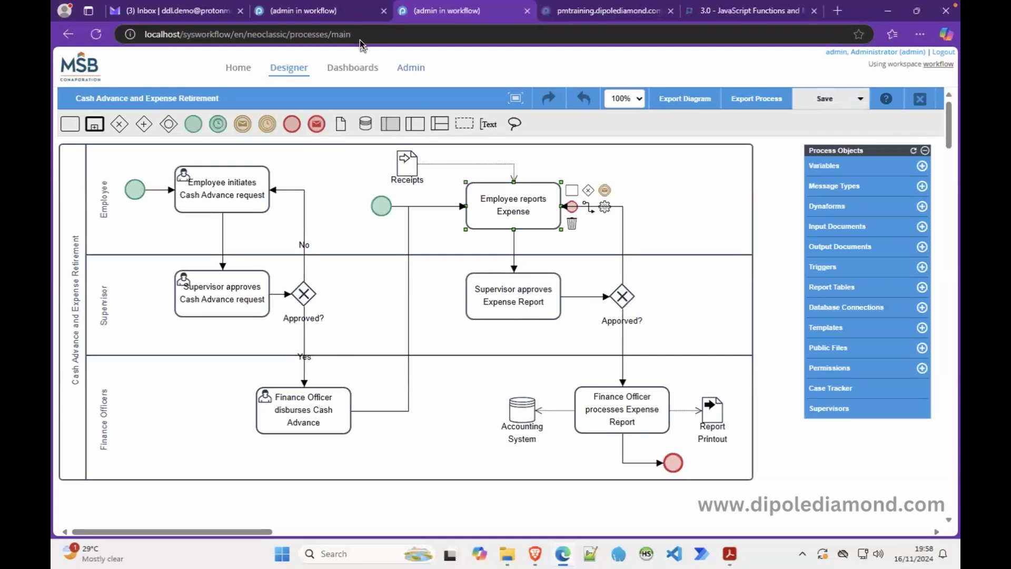
click(315, 14)
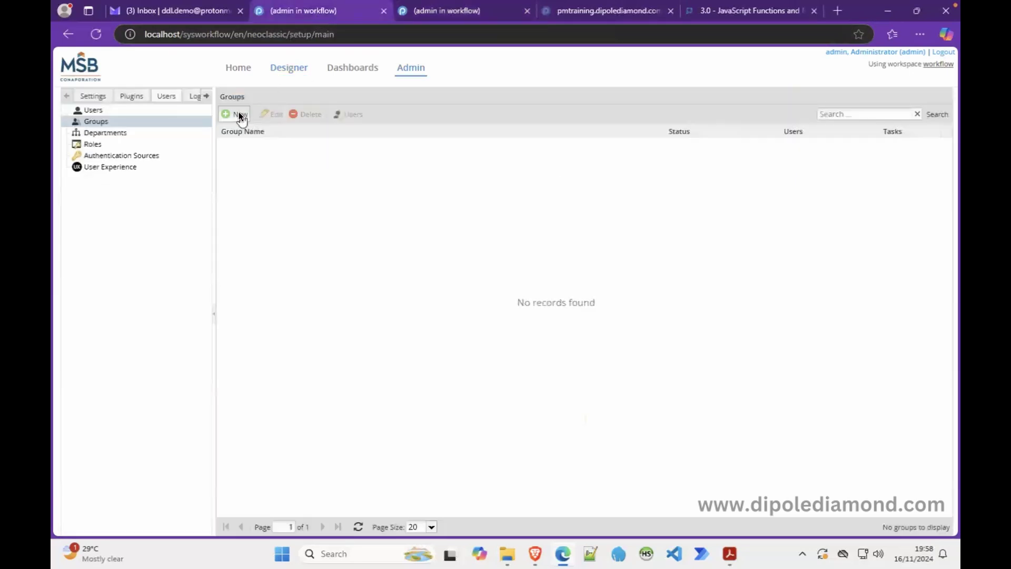
Step: Create a new group named Employees
click(238, 114)
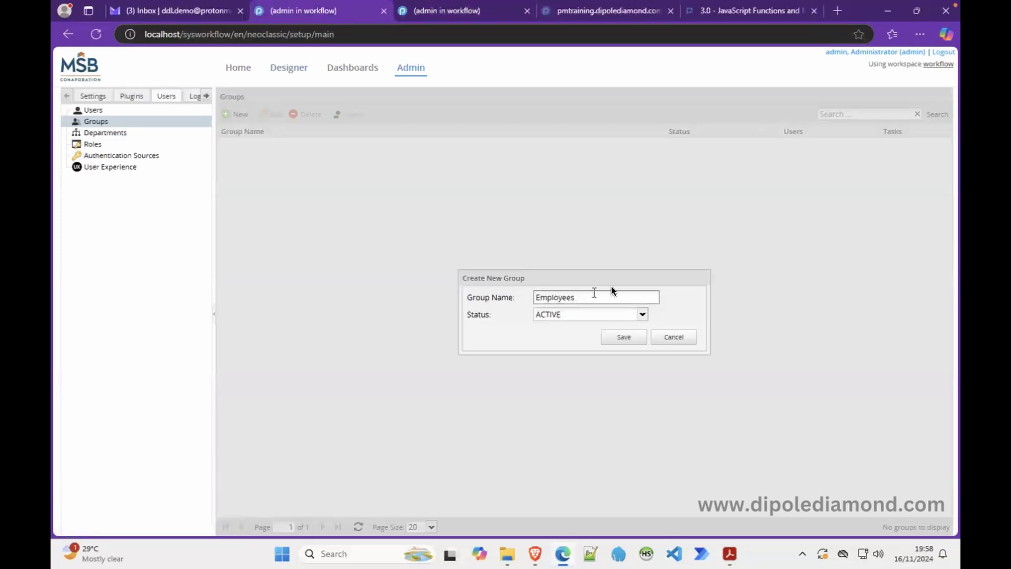
click(666, 340)
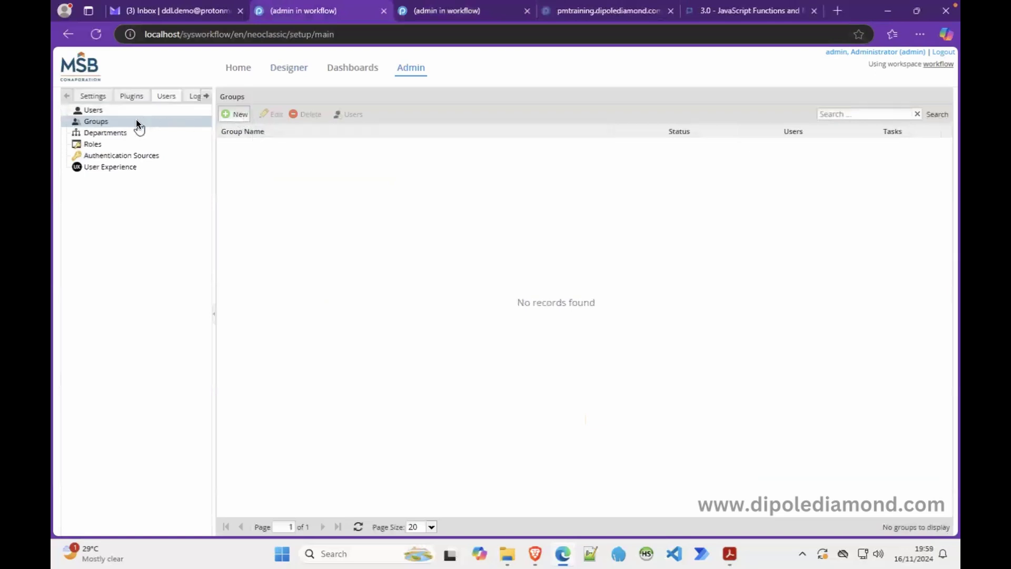
click(235, 114)
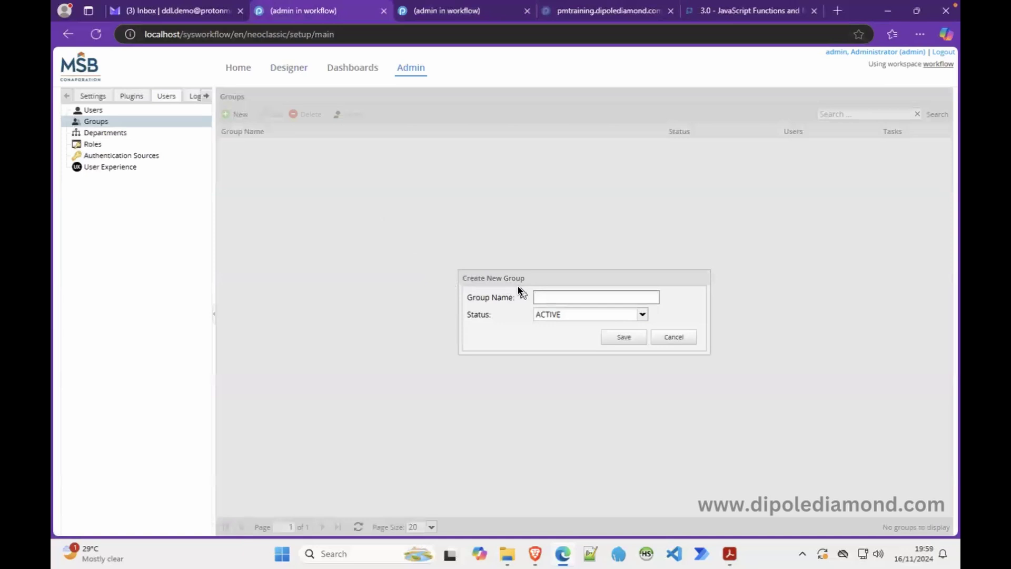
click(599, 298)
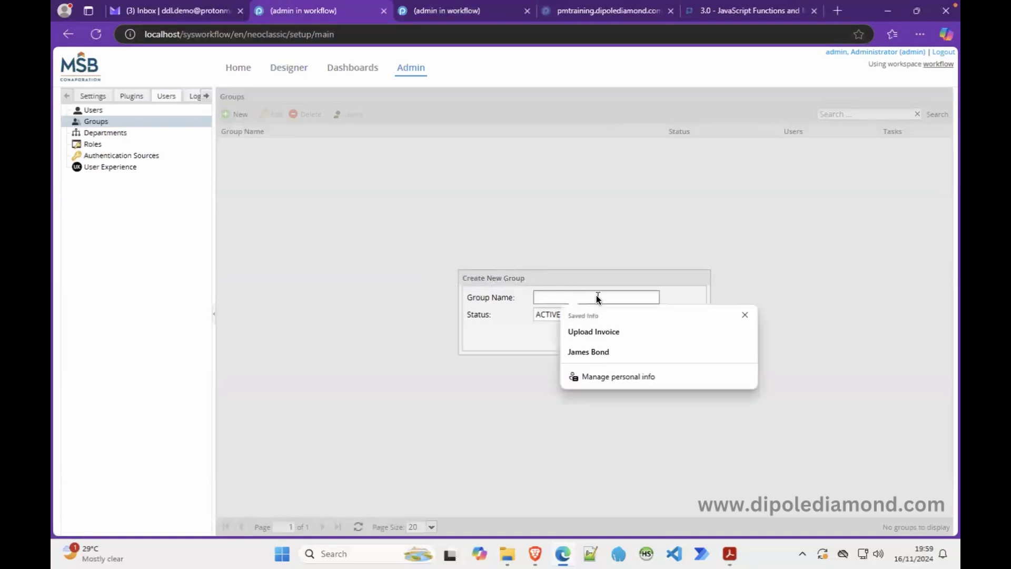
text(Employees)
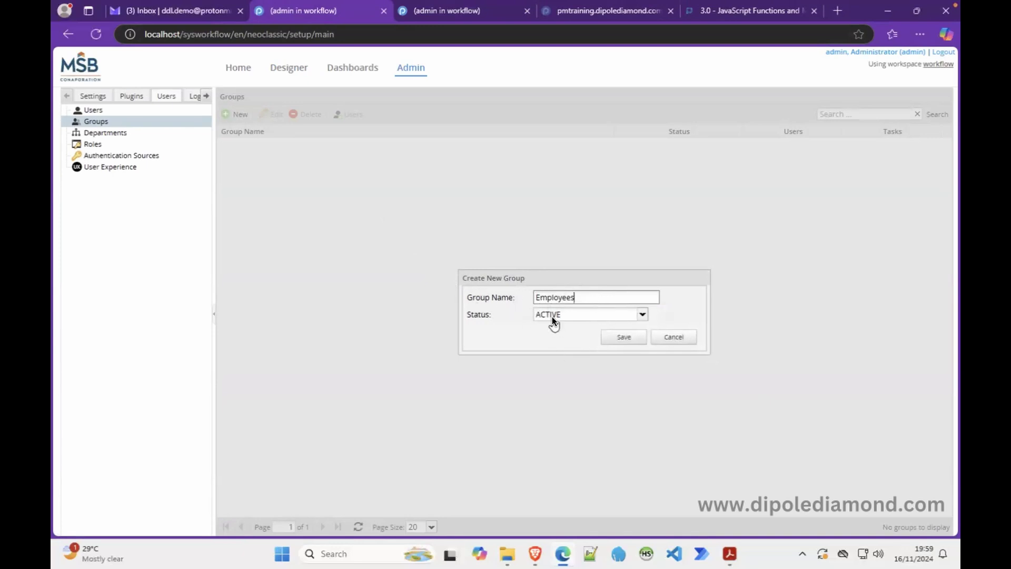
click(623, 334)
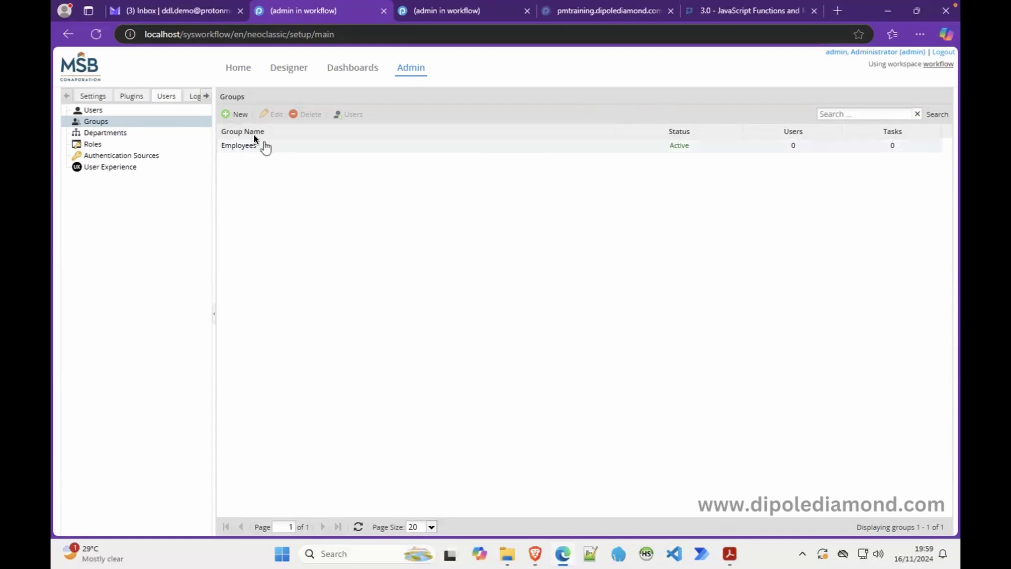
Step: Add two more groups, Supervisors and Finance Officers
click(239, 115)
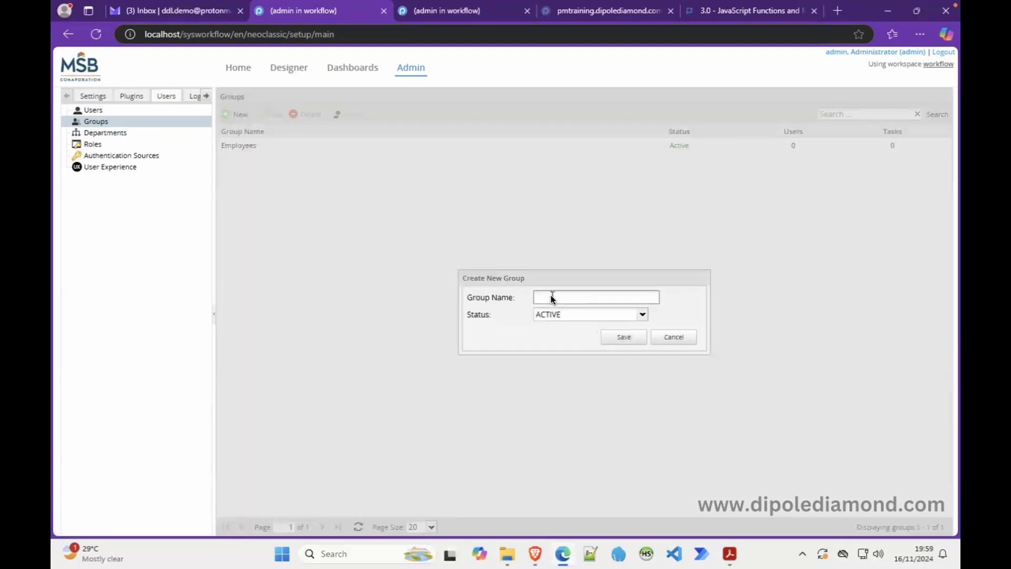
text(Sup)
click(622, 337)
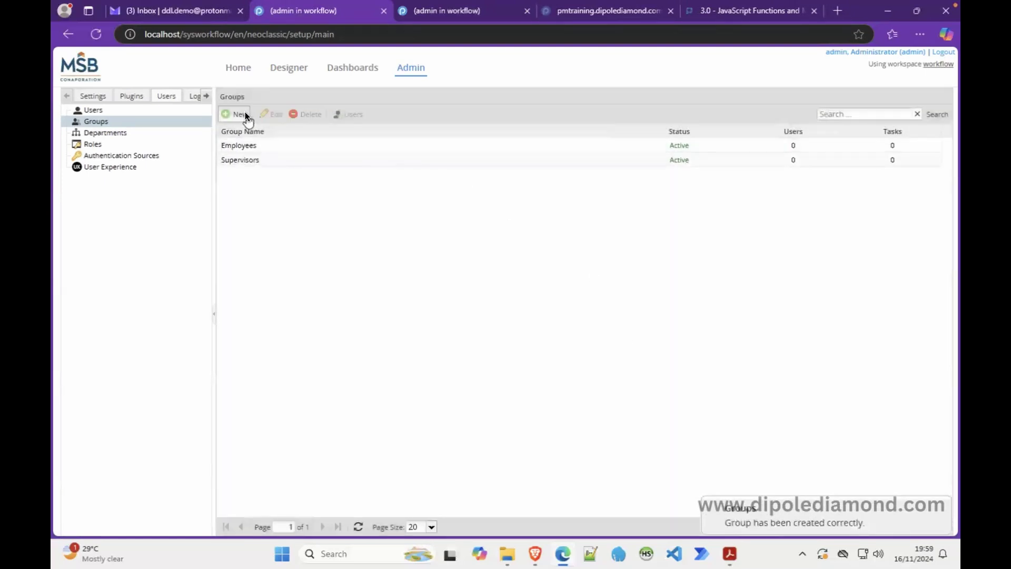
click(244, 114)
text(F)
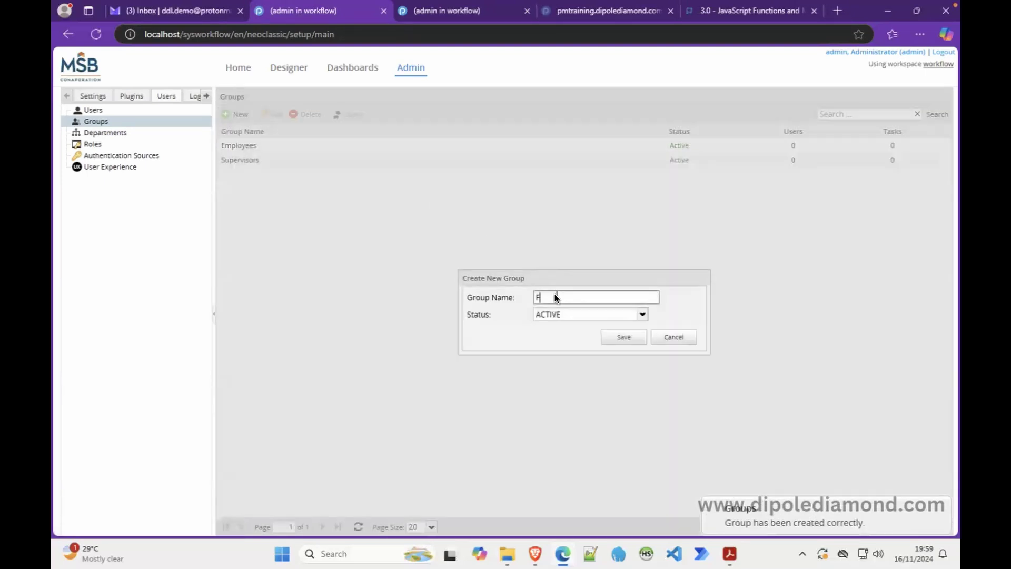
text(inance Officers)
click(624, 335)
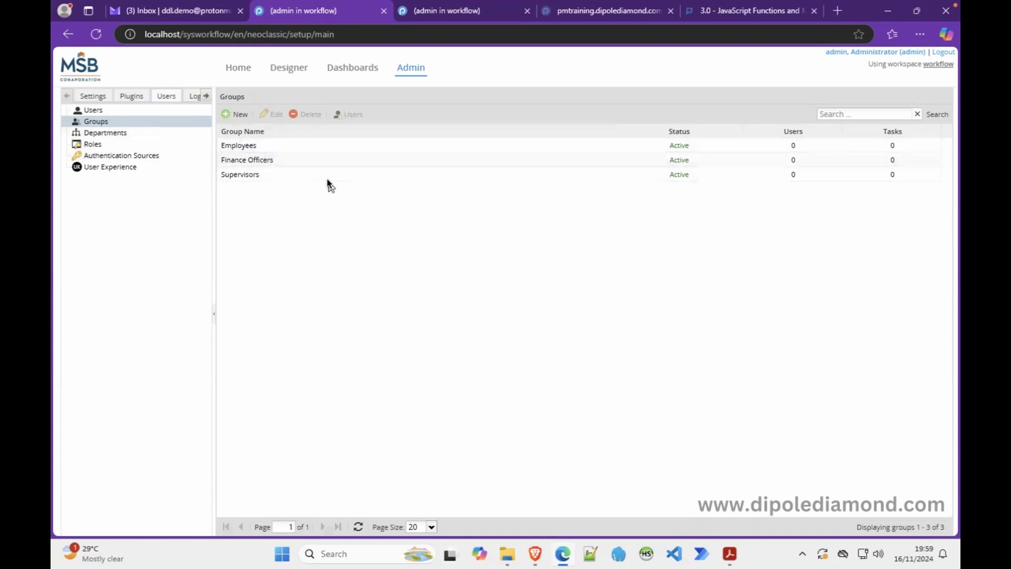
Step: Assign the Employees group to the third user, an Operator, and return to the eight-user Users list
click(169, 110)
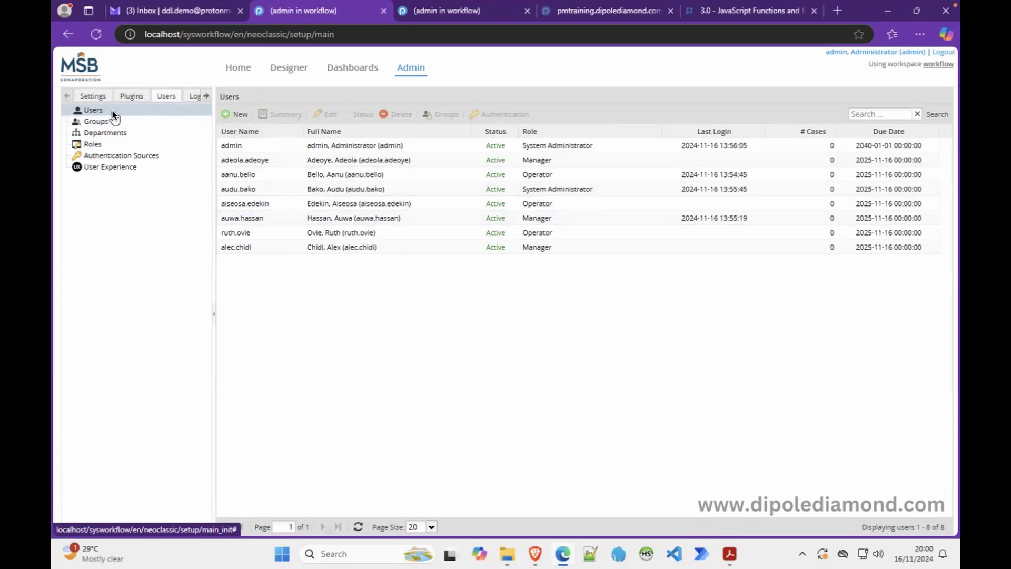
click(300, 170)
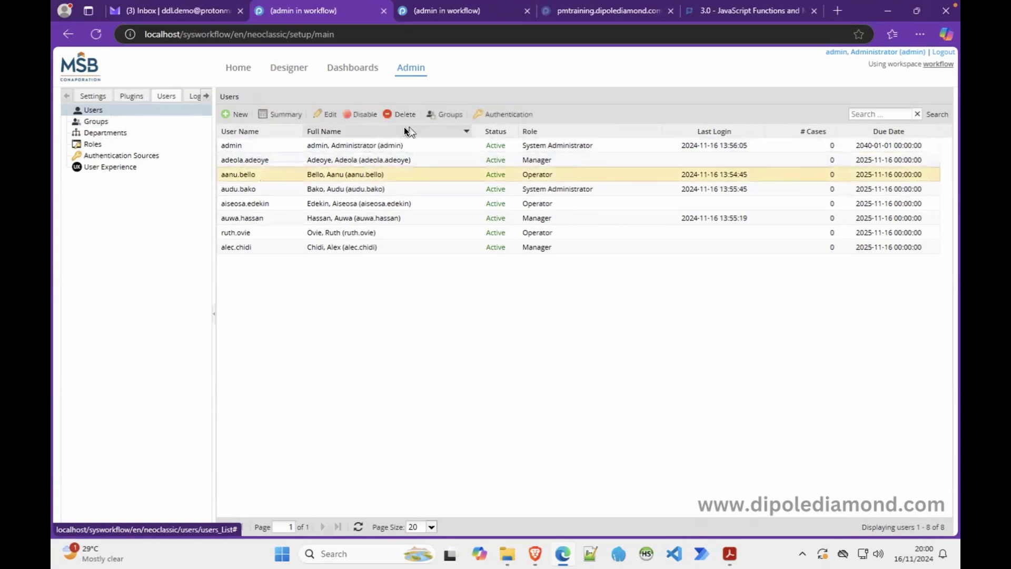
click(433, 114)
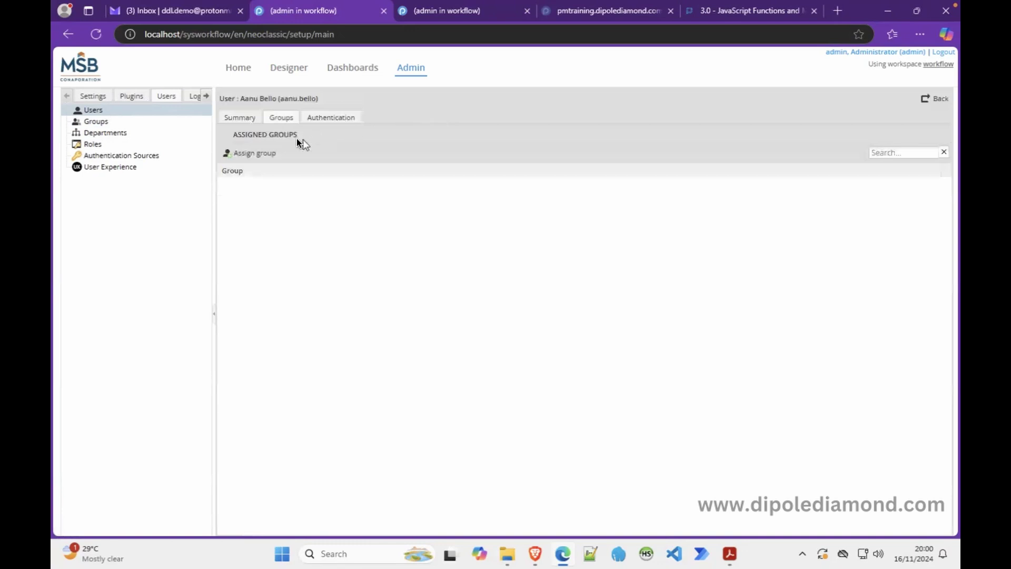
click(260, 152)
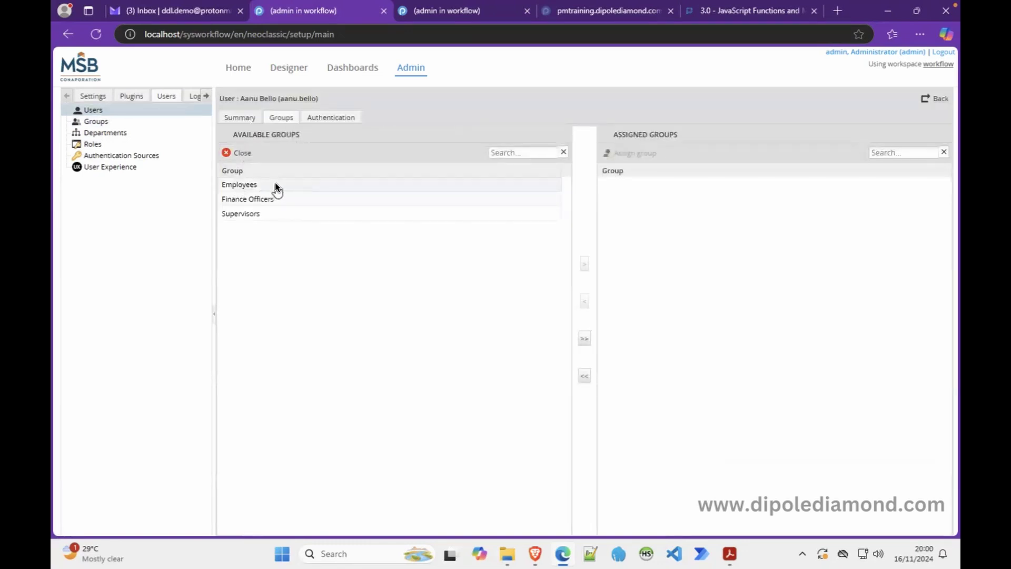
click(249, 180)
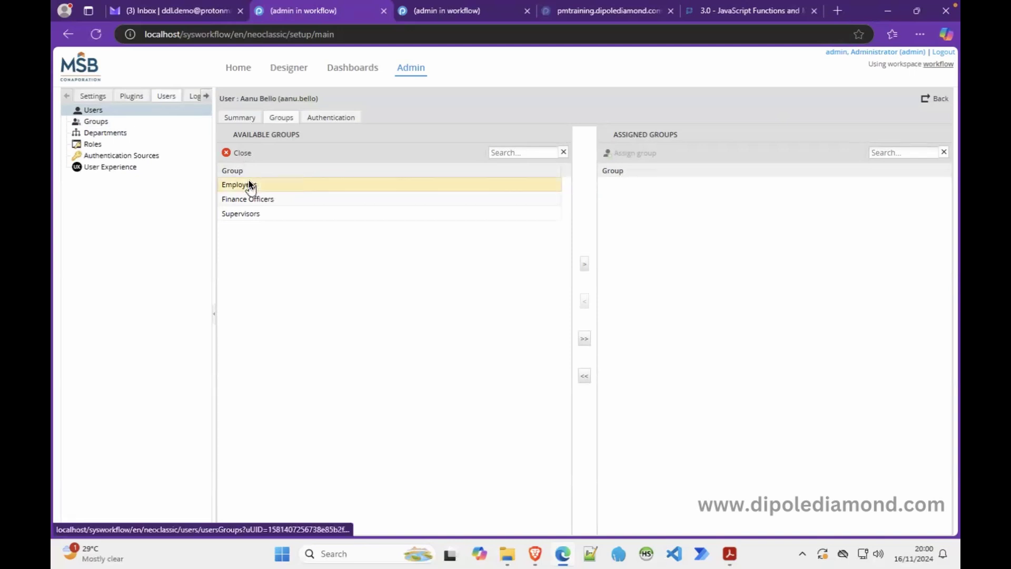
click(586, 263)
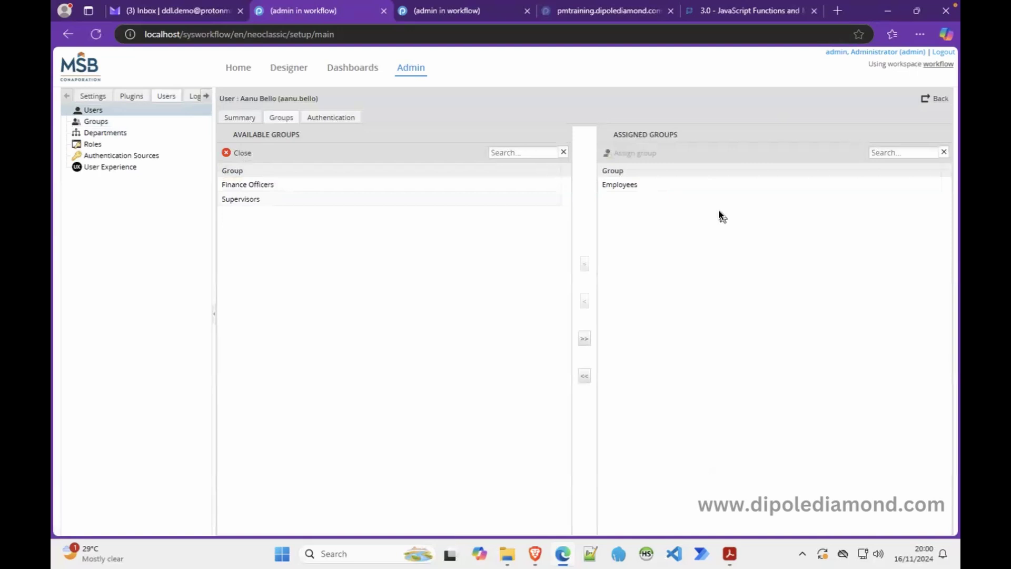
click(176, 108)
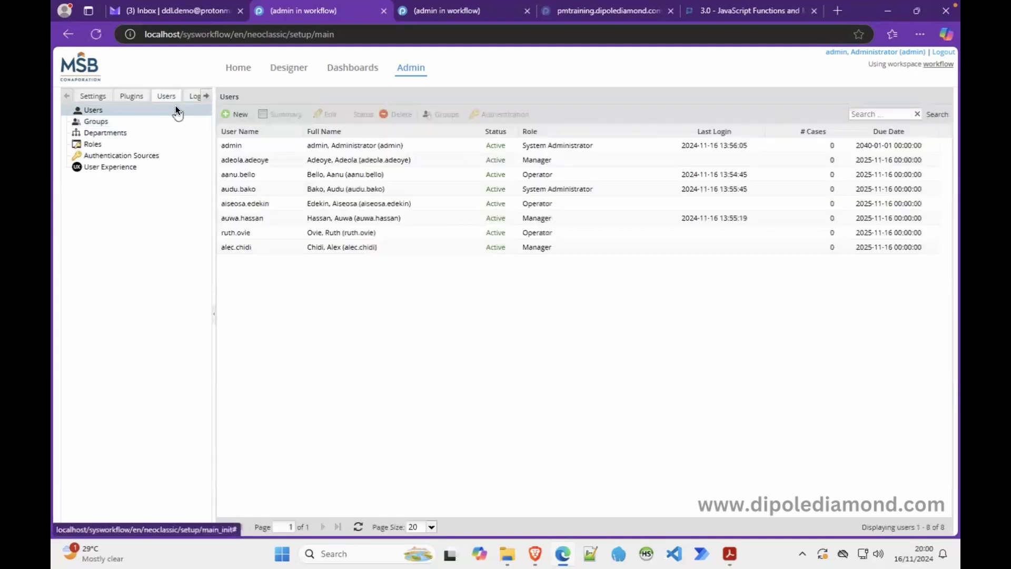
click(136, 124)
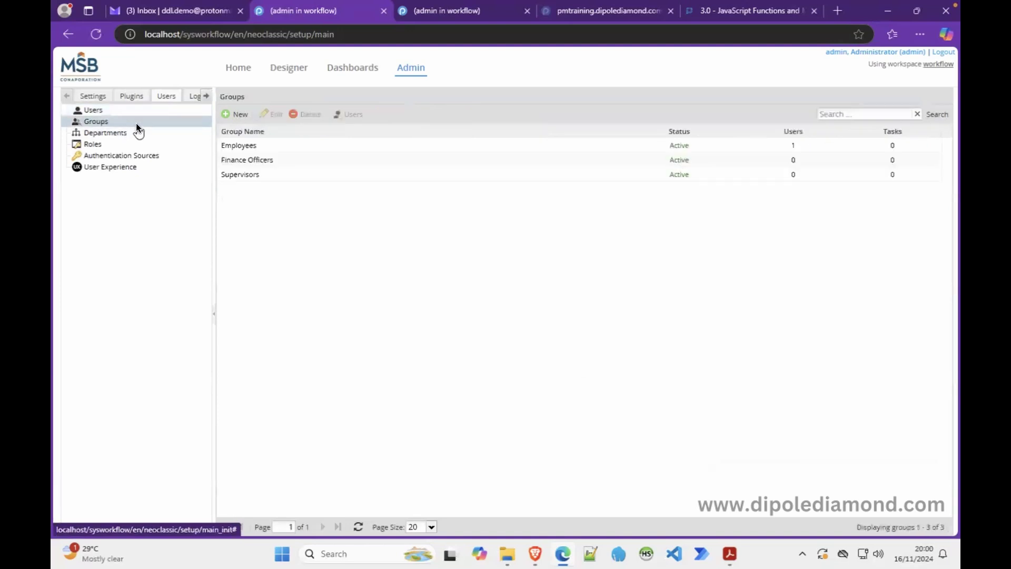
click(303, 152)
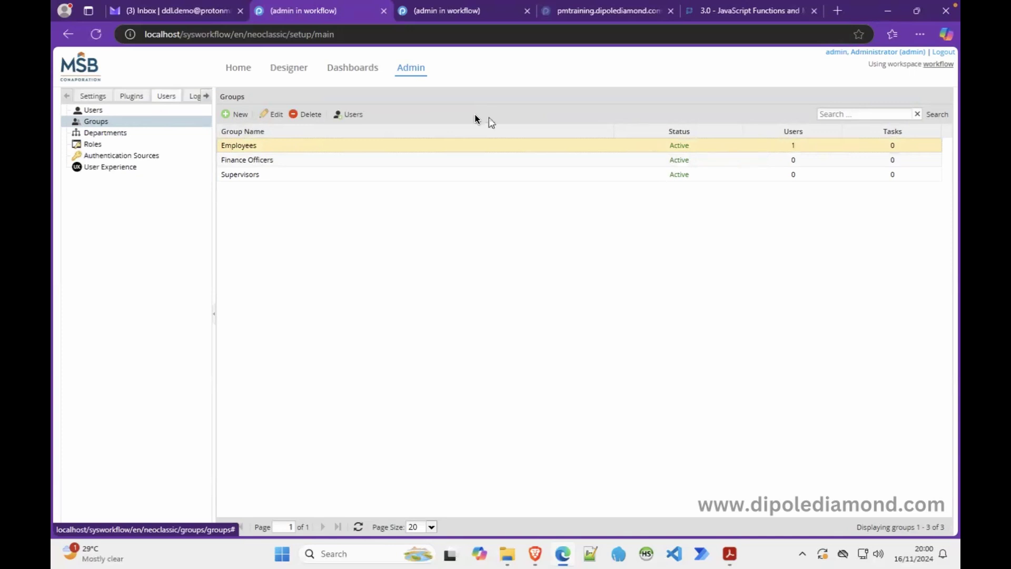
click(127, 108)
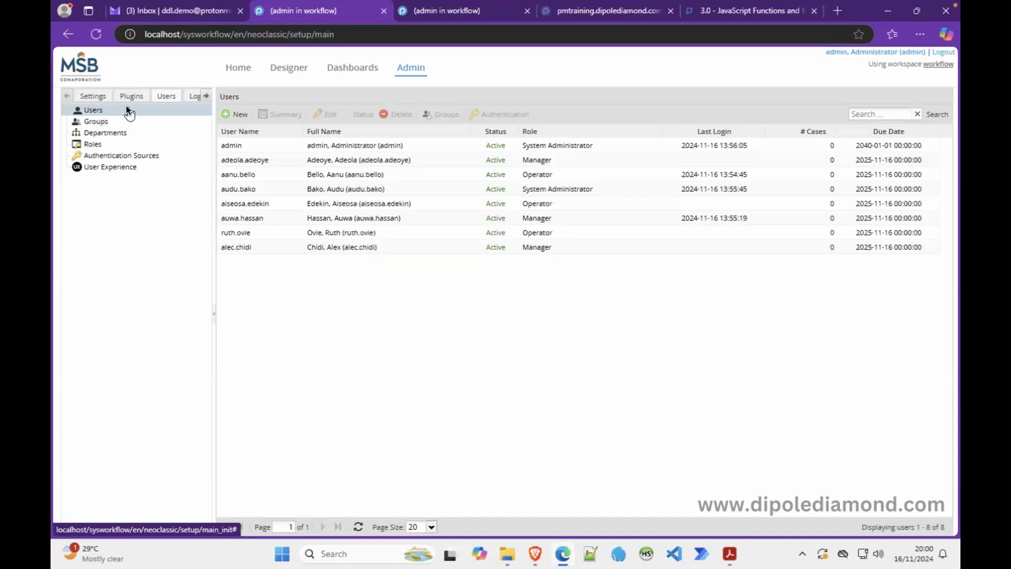
Step: View the Manager user's available groups (Employees, Finance Officers, Supervisors), then switch to Groups
click(275, 160)
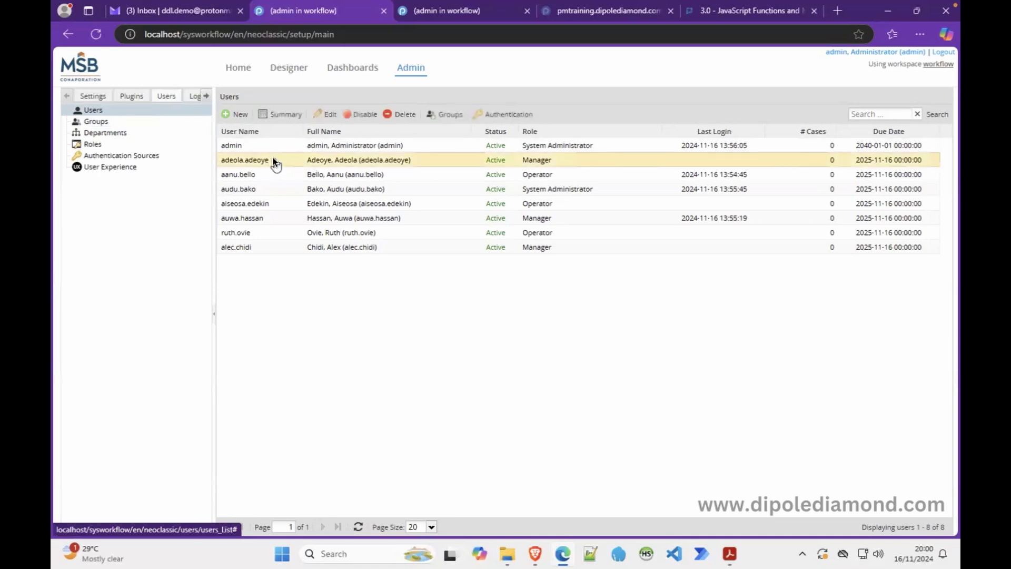
click(442, 112)
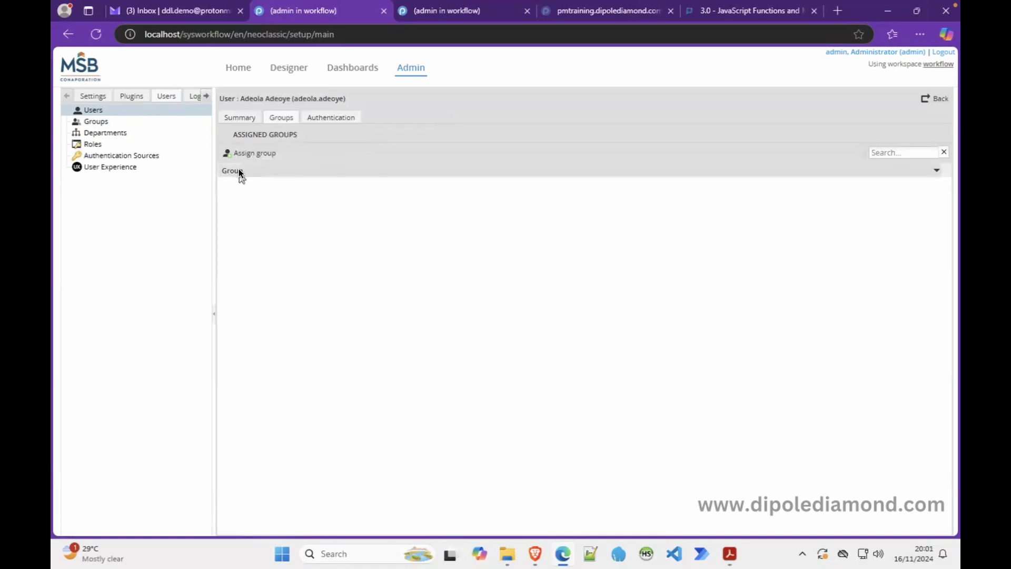
click(252, 151)
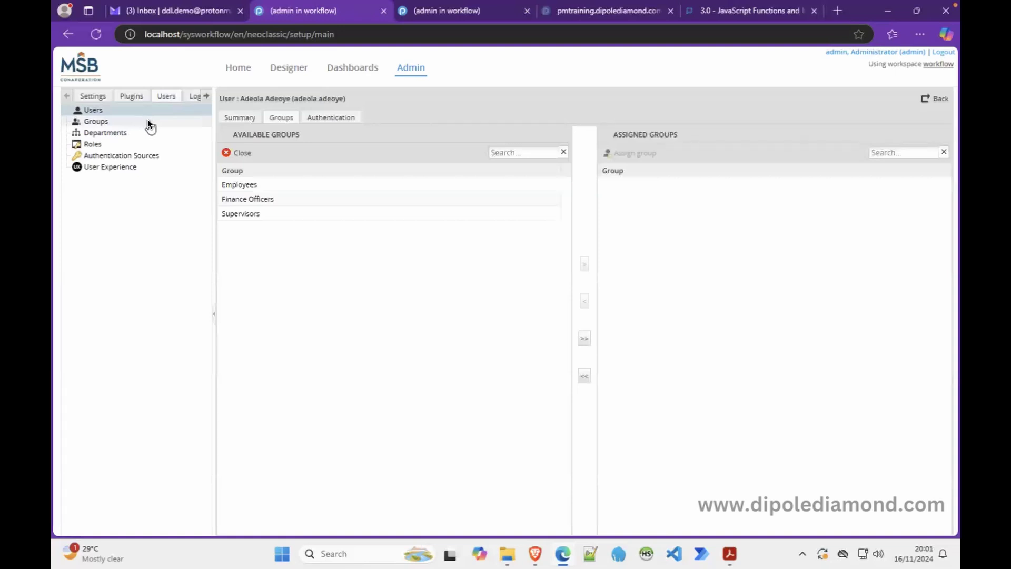
click(148, 122)
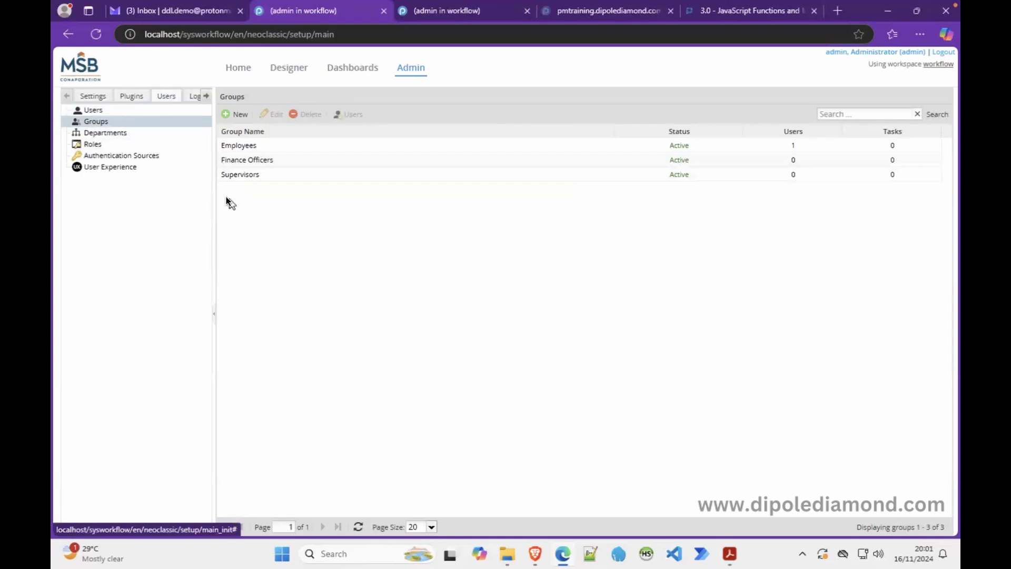
Step: Open the Employees group's members page and show its Available Users panel
click(246, 147)
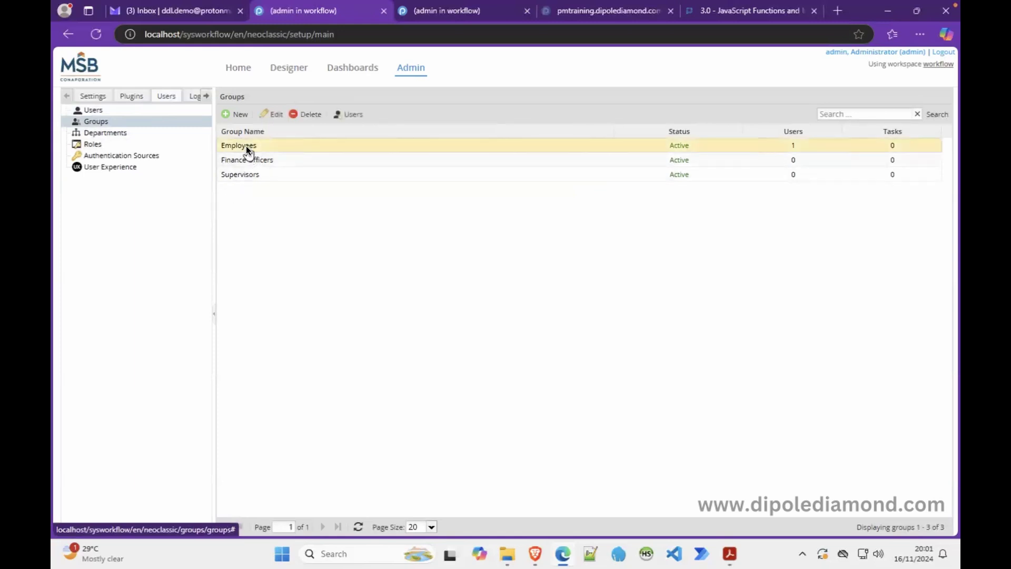
click(348, 115)
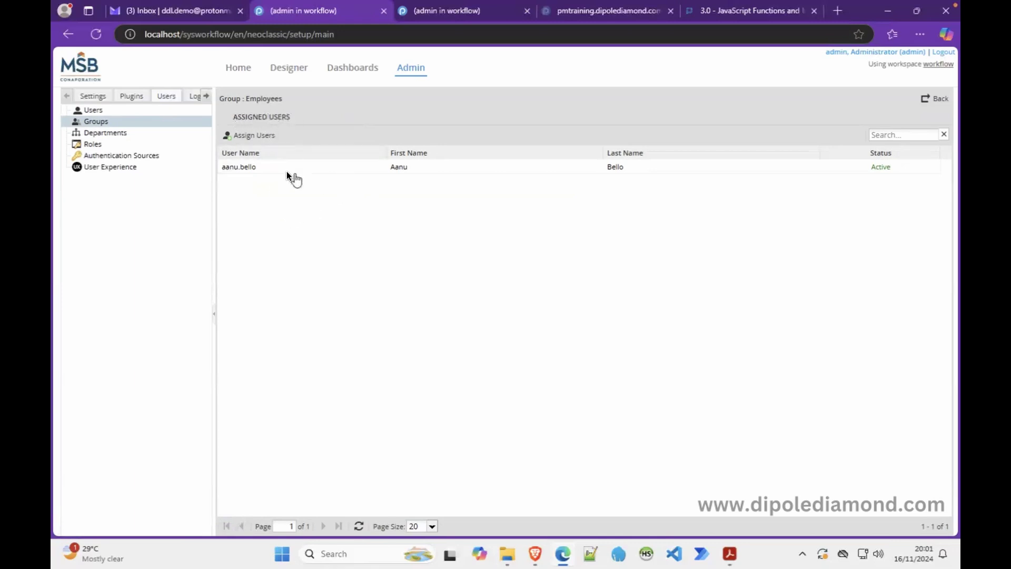
click(258, 136)
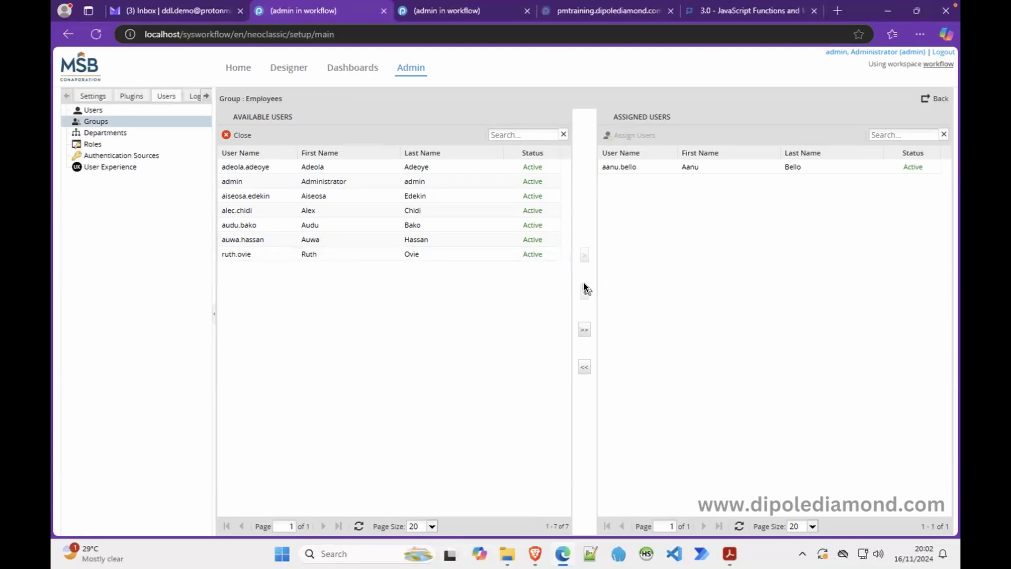
Step: Add the first sample user to the Employees group
click(303, 180)
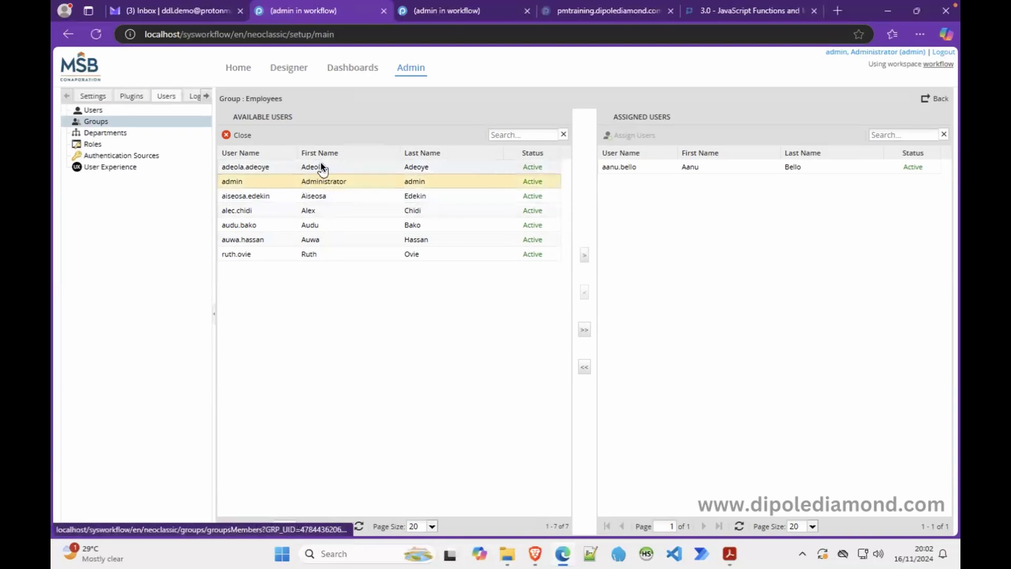
click(321, 166)
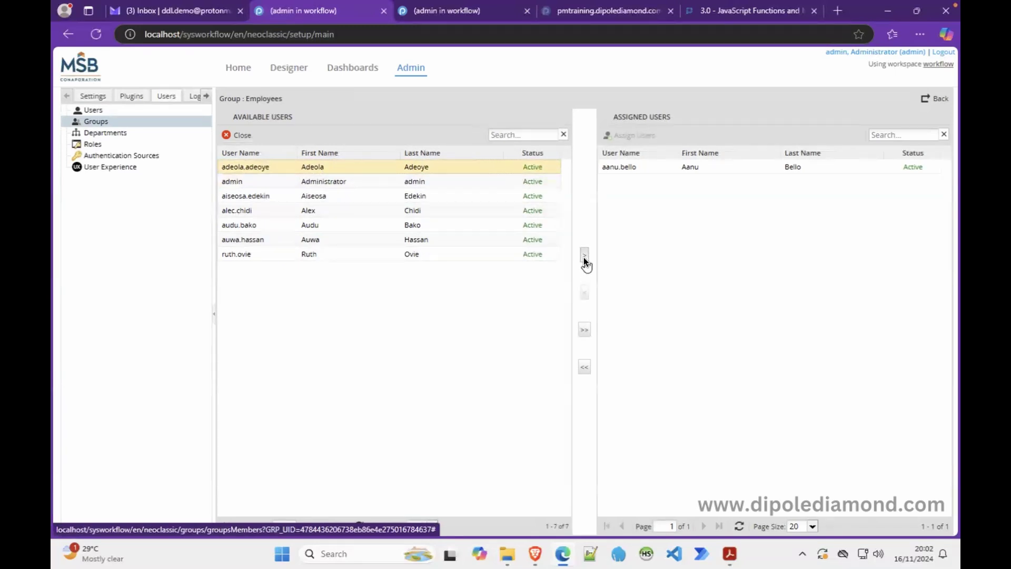
click(584, 256)
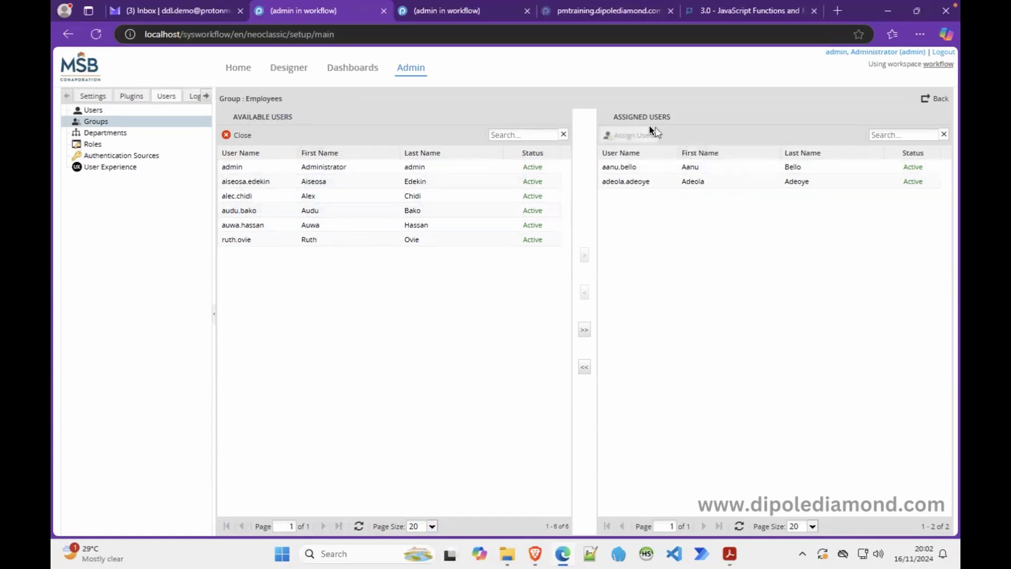
Step: Move all remaining users into Employees, then remove admin from its members
click(309, 209)
click(302, 225)
click(296, 240)
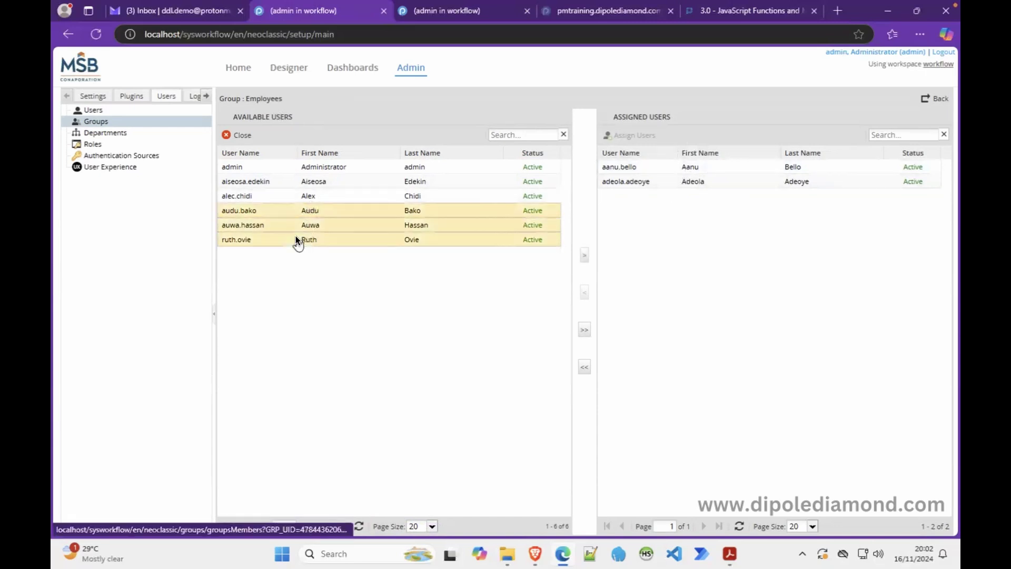
click(336, 195)
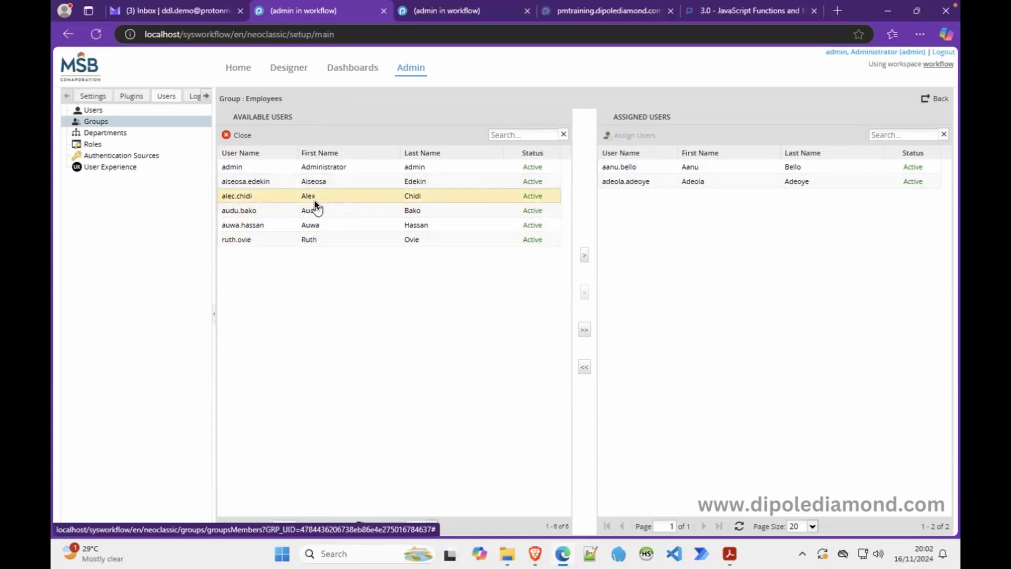
click(300, 223)
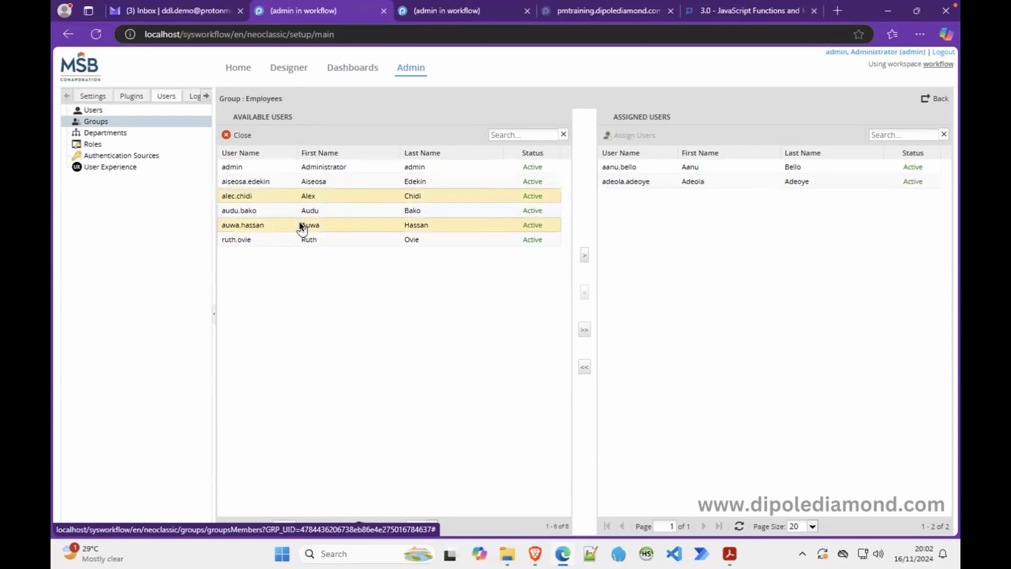
click(273, 244)
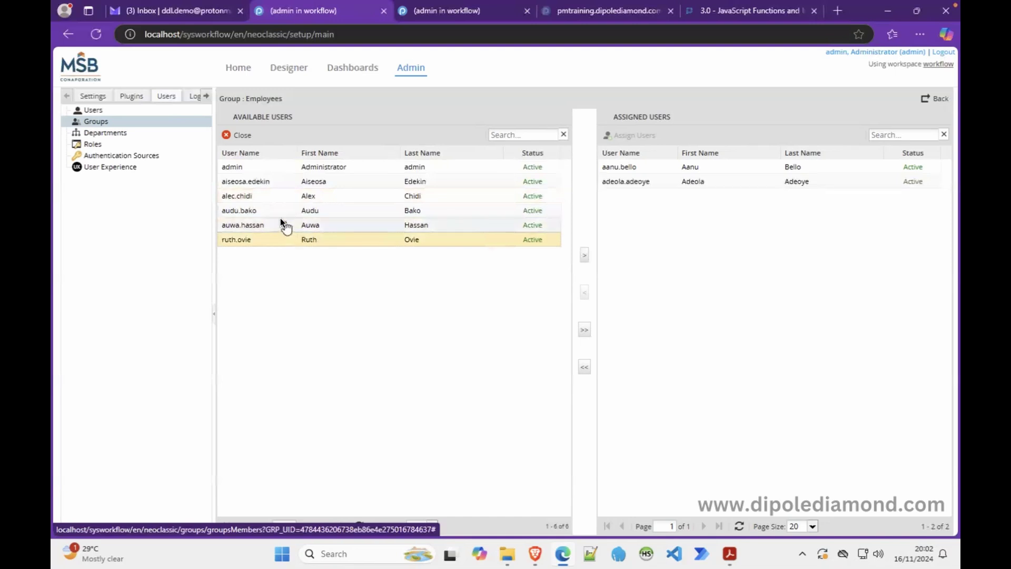
click(256, 182)
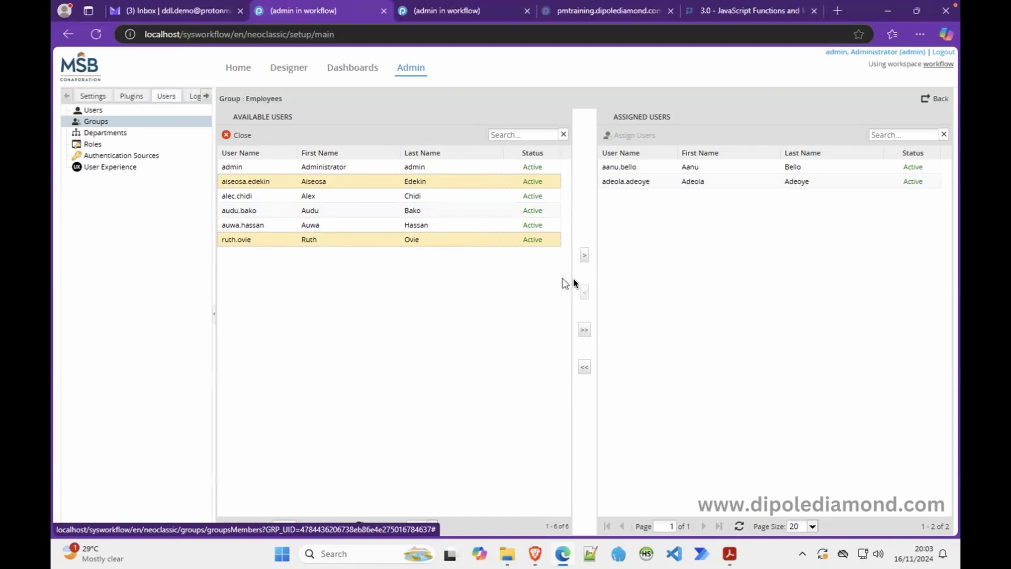
click(584, 330)
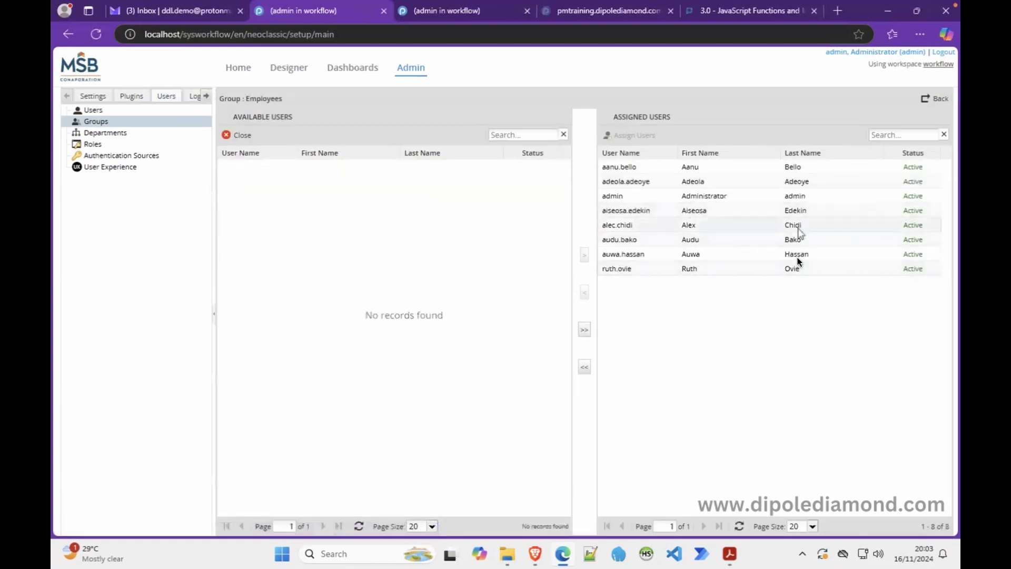
click(621, 197)
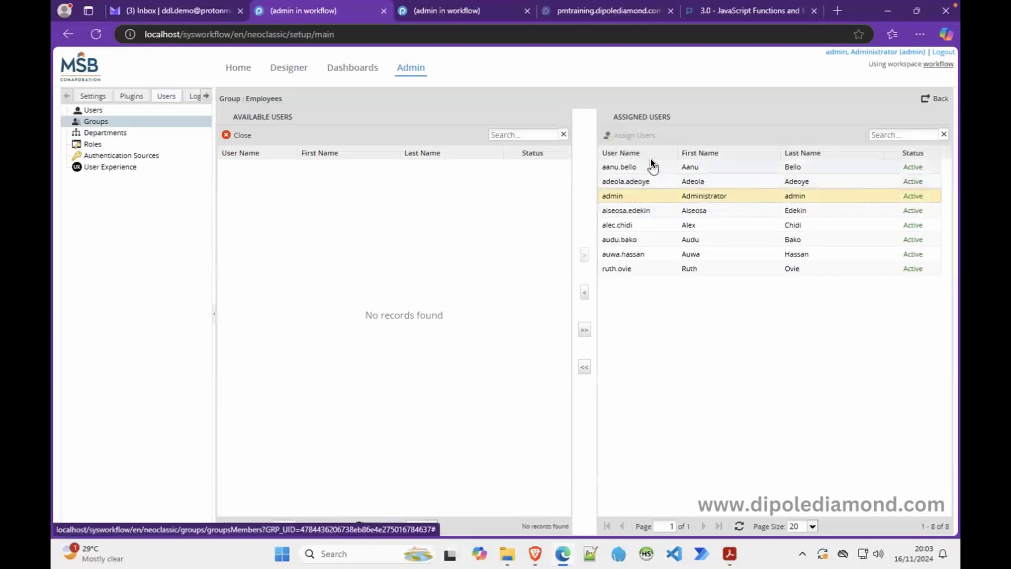
click(585, 293)
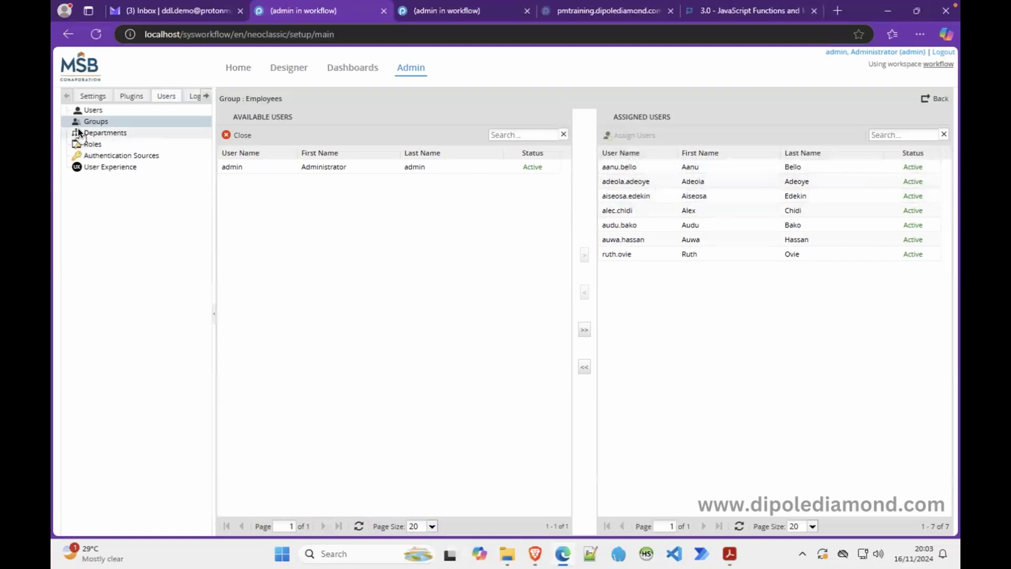
Step: Go back to the Groups list, where Employees now counts 7 users
click(97, 121)
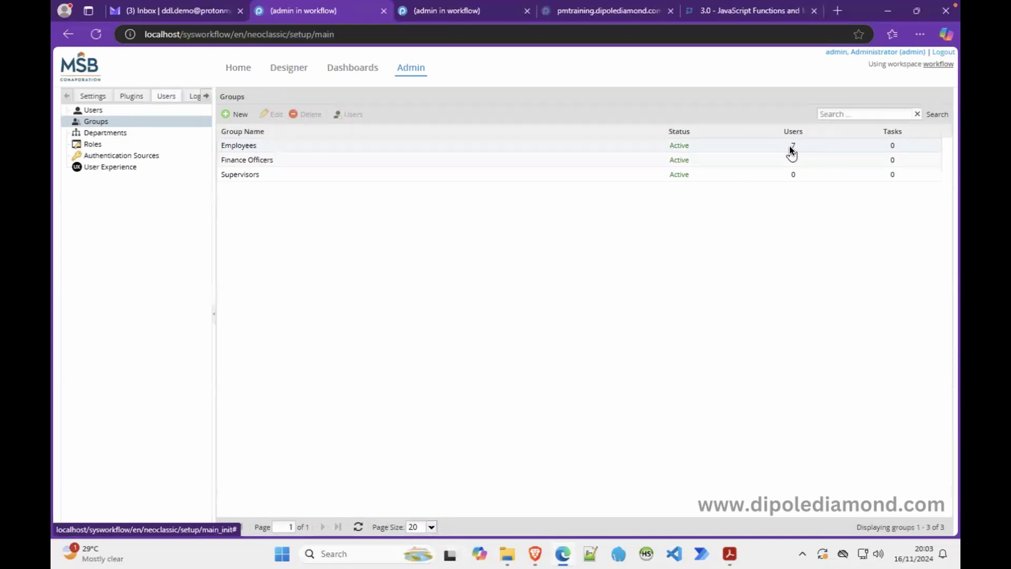
click(460, 11)
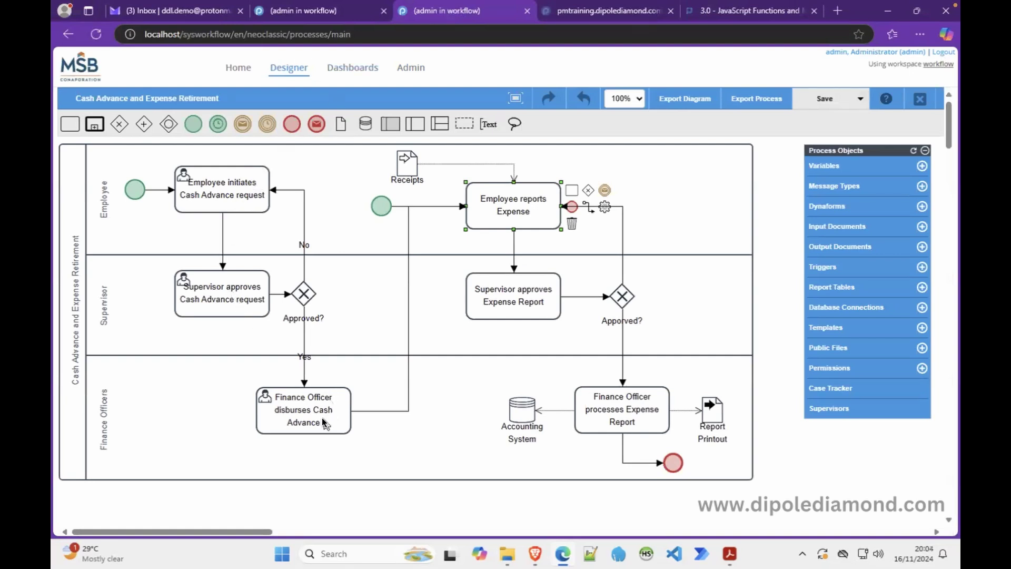
click(304, 13)
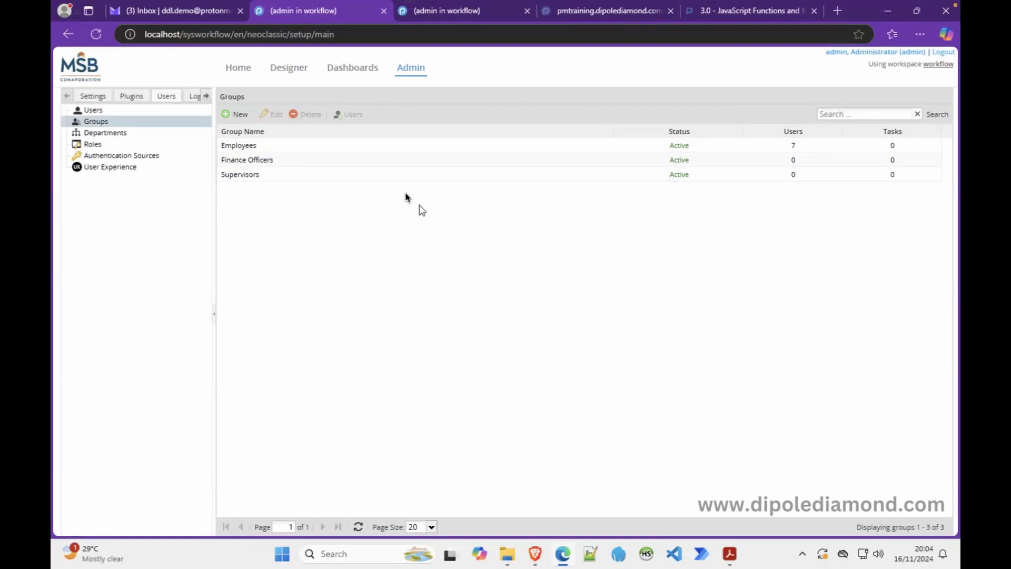
click(246, 143)
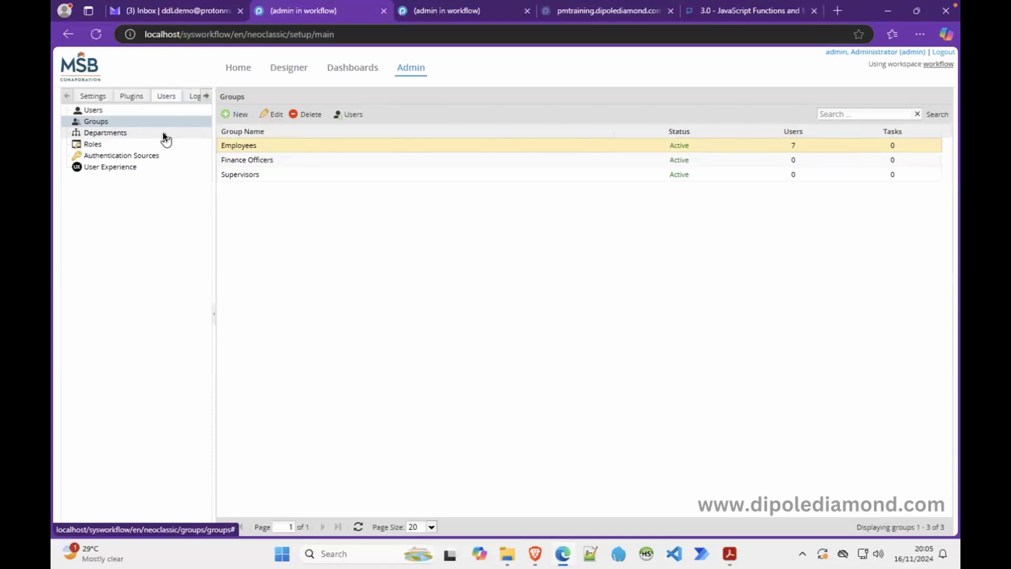
Step: Open the empty Departments page from the Users sidebar tree
click(163, 132)
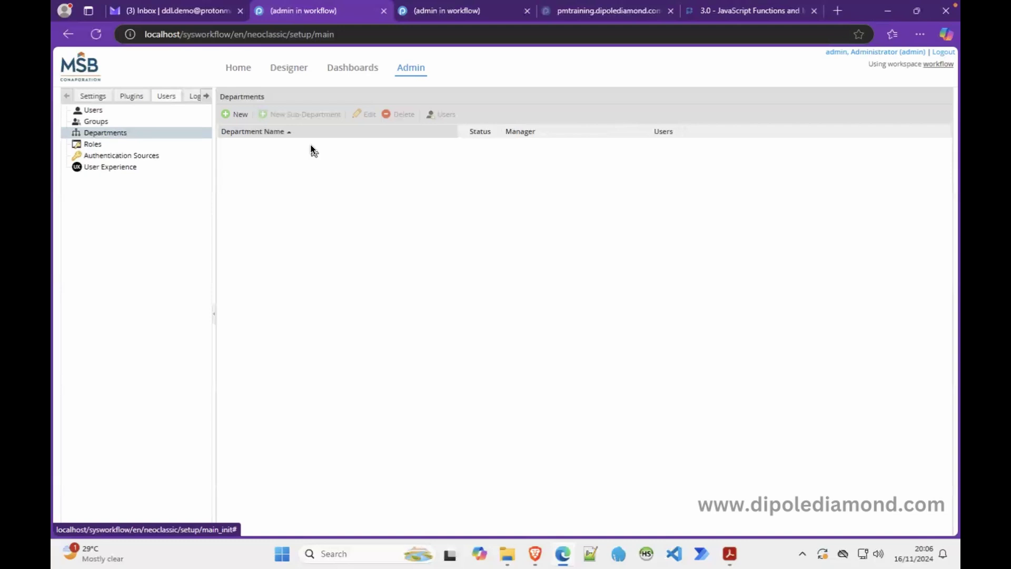
Step: Create and save a new department named 'Administration', then select its row
click(240, 115)
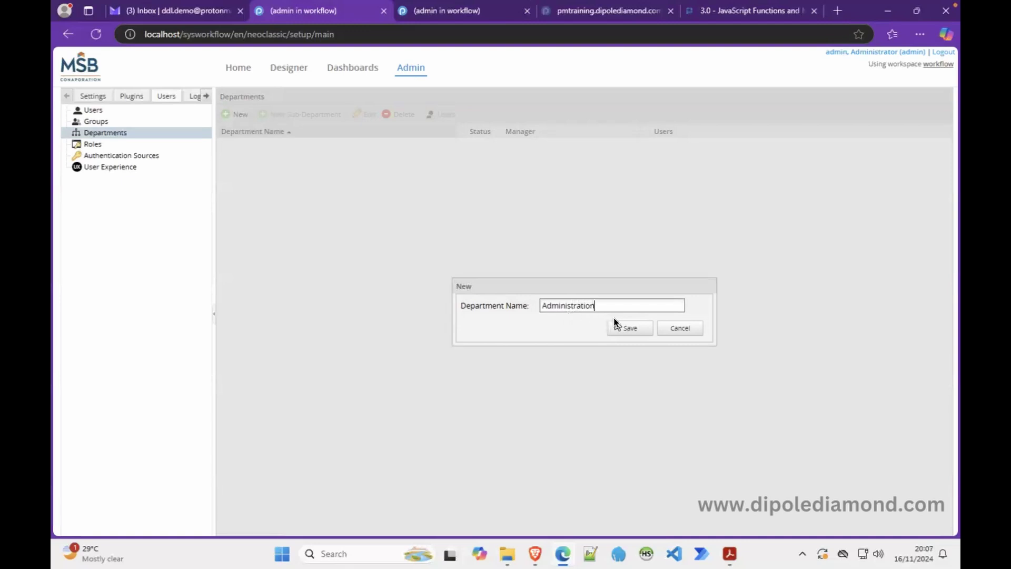
click(622, 330)
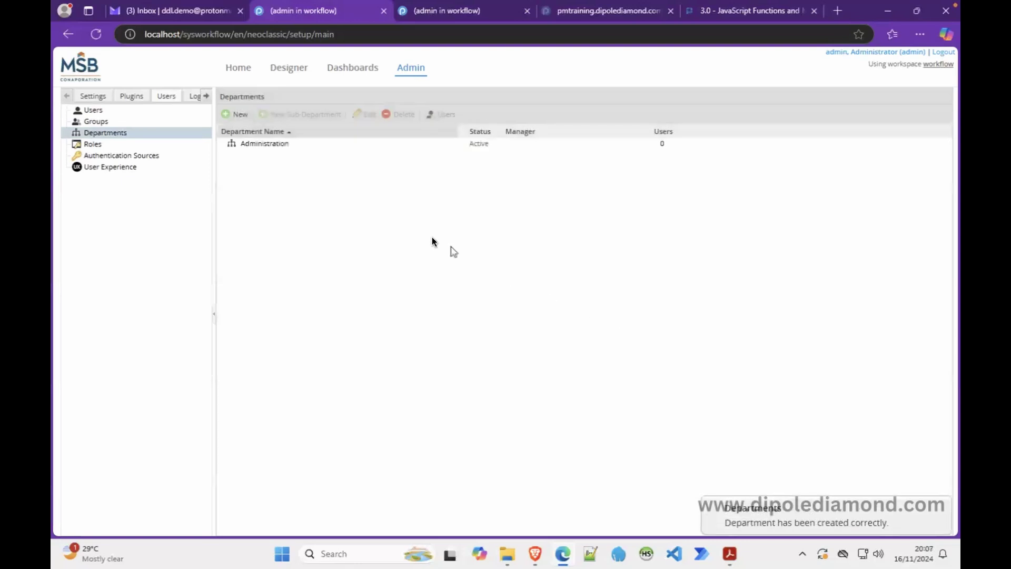
click(276, 146)
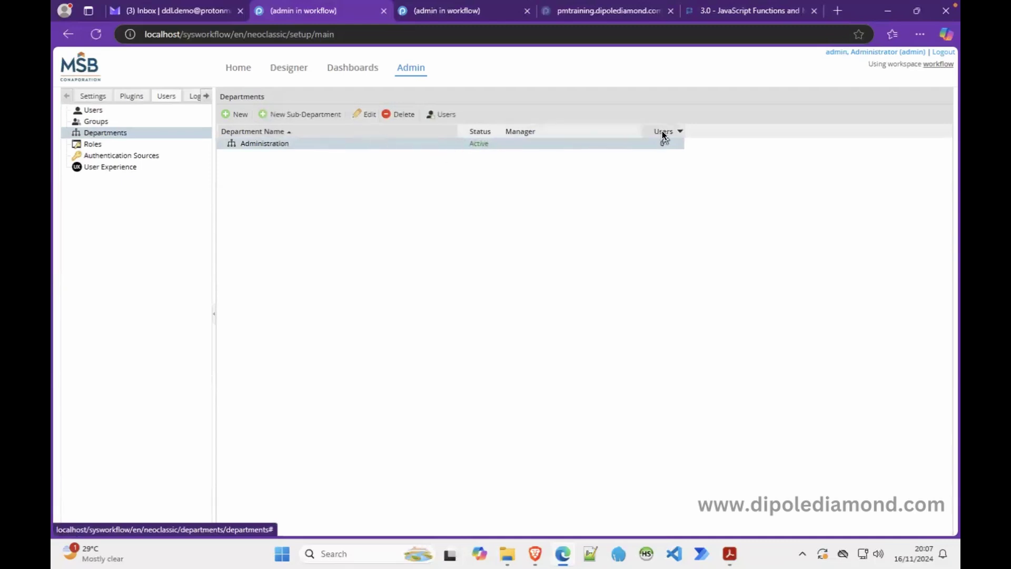
Step: Check Administration's users, return to Departments, and start a new sub-department under Administration
click(443, 113)
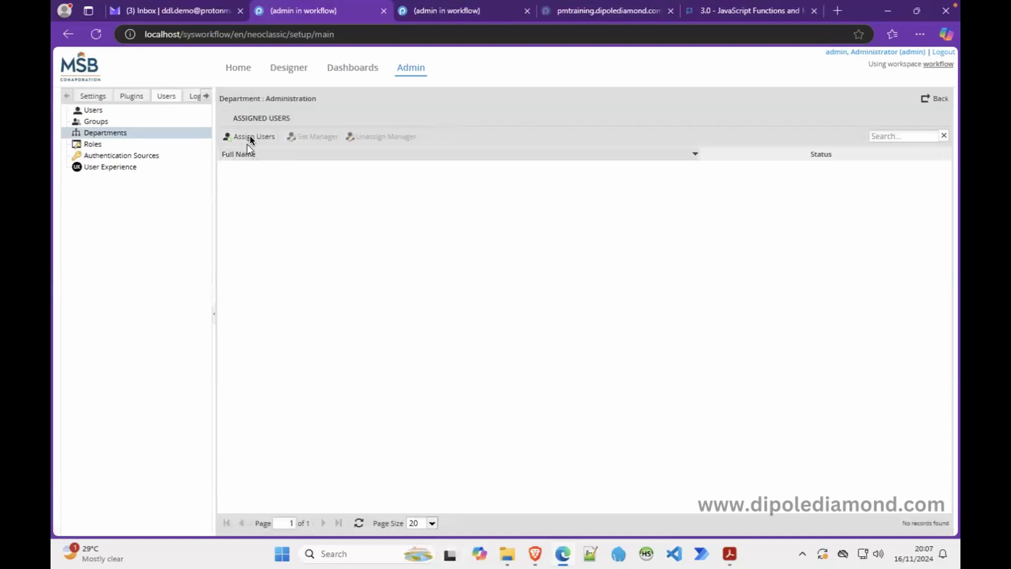
click(141, 133)
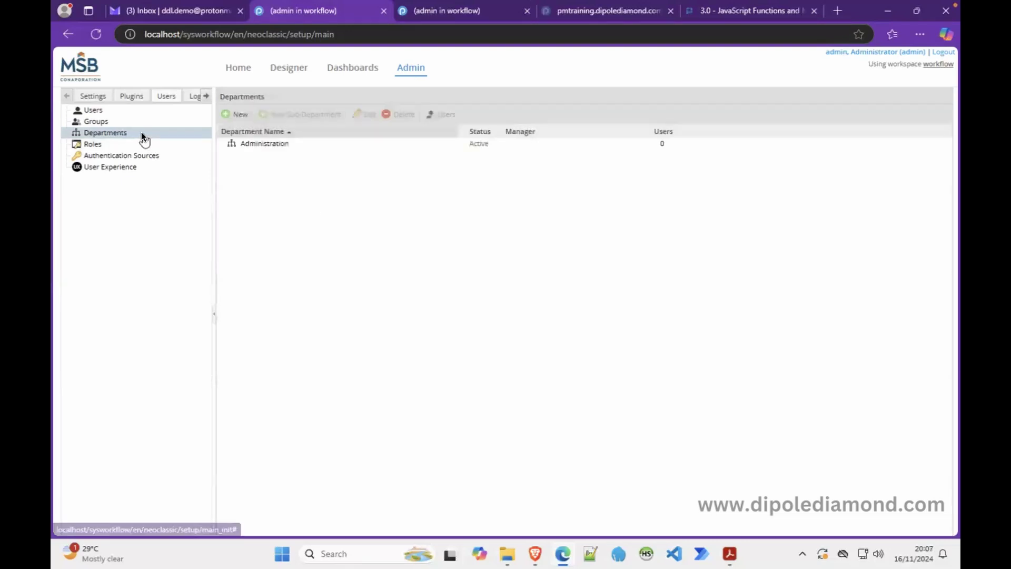
click(285, 143)
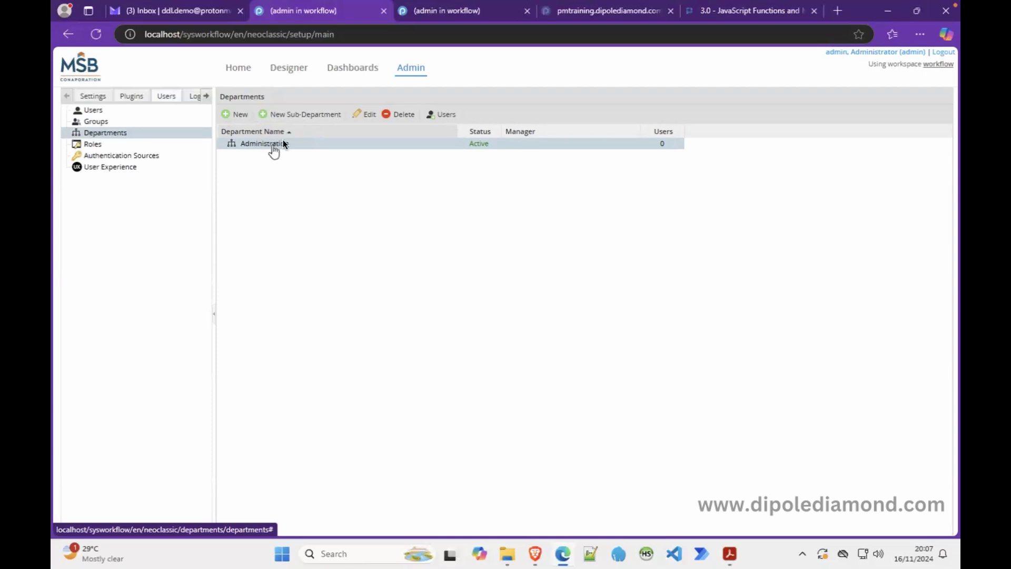
click(302, 115)
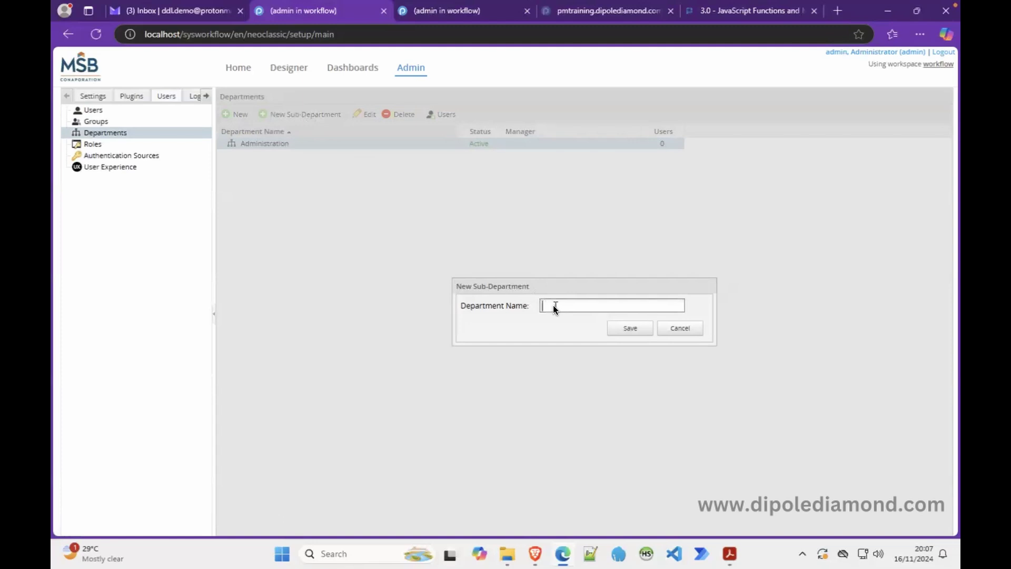
Step: Name the sub-department 'utilities' and save it
text(utilities)
click(627, 326)
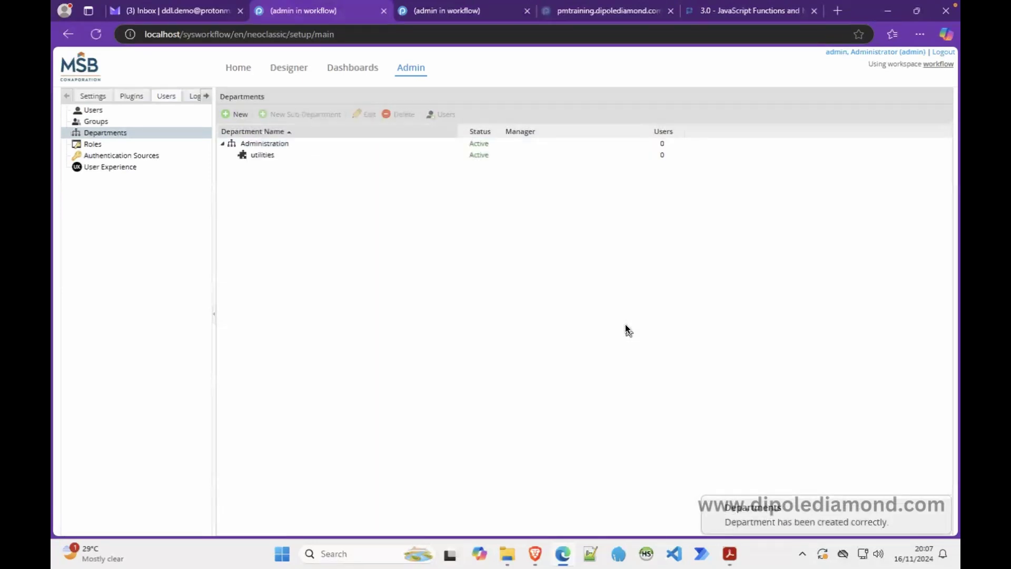
Step: Rename the sub-department to 'Utilities' with no manager and save it
click(261, 154)
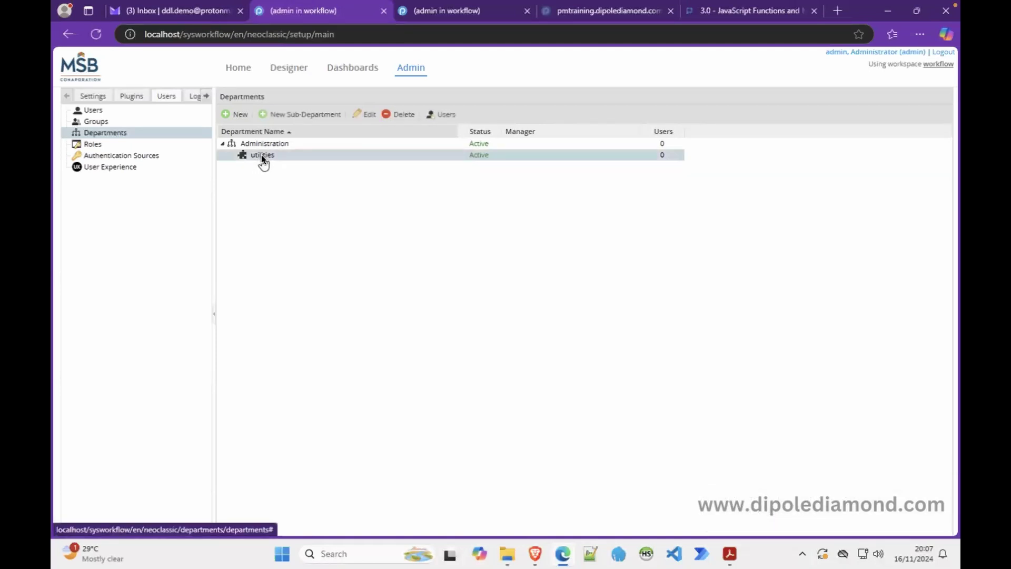
click(357, 114)
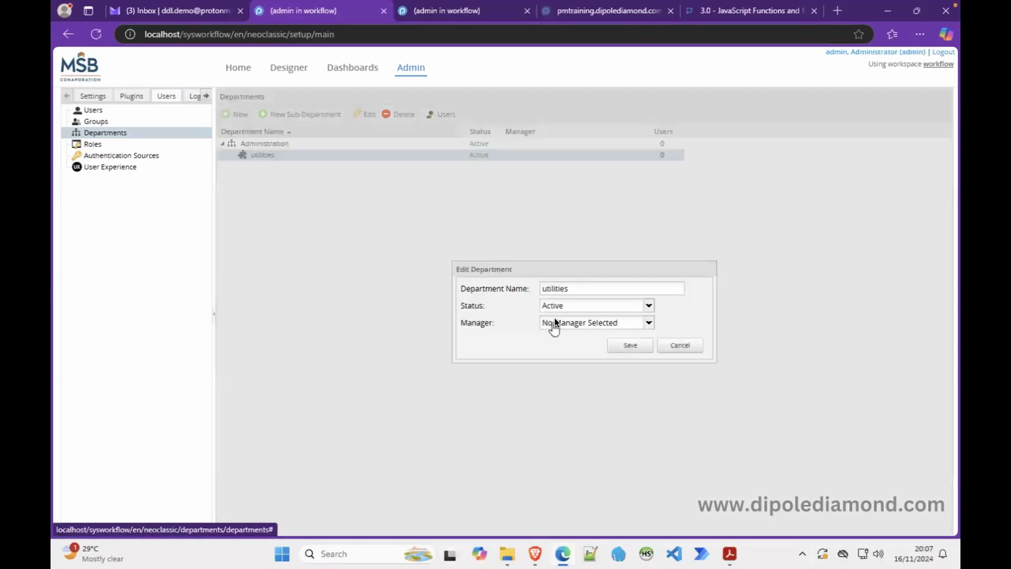
click(546, 288)
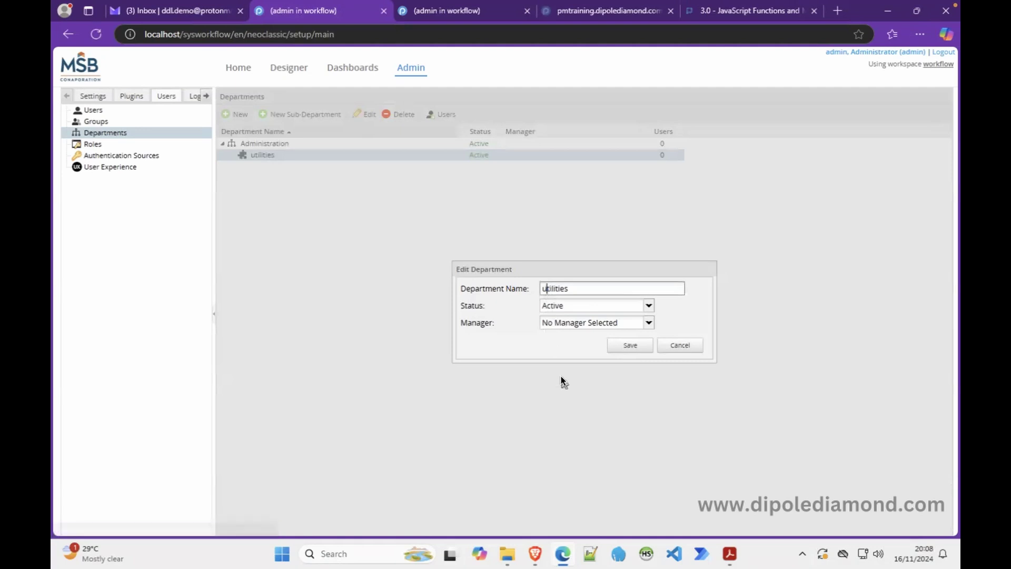
key(BackSpace)
text(U)
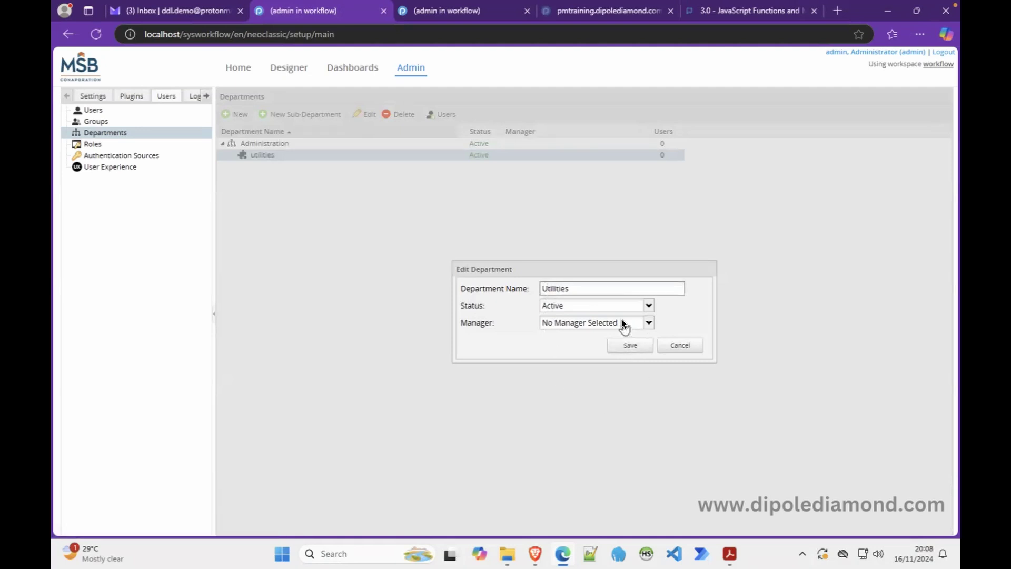
click(649, 322)
click(679, 322)
click(642, 342)
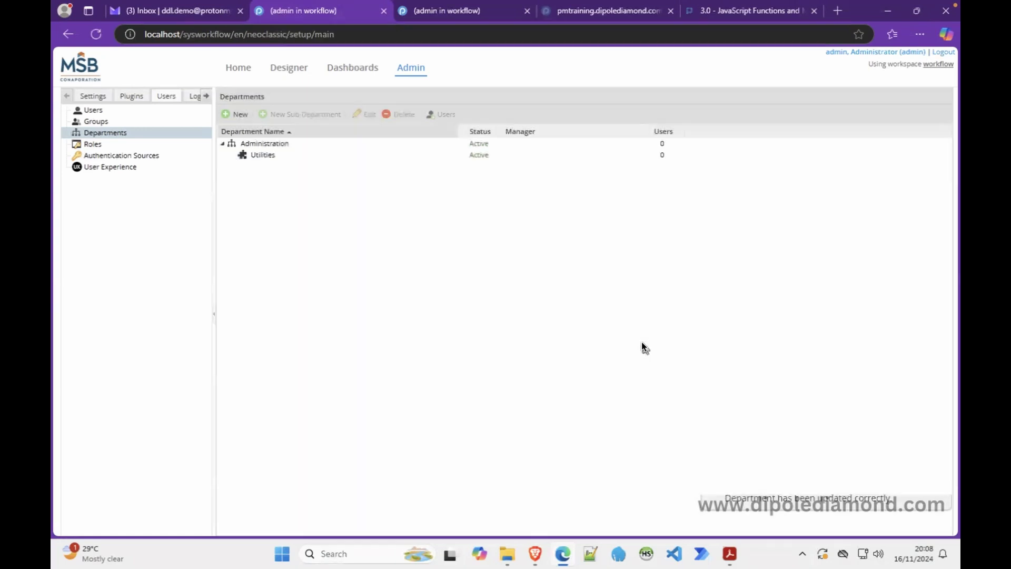
Step: Reopen Utilities' details and leave the manager as No Manager Selected
click(299, 155)
click(365, 114)
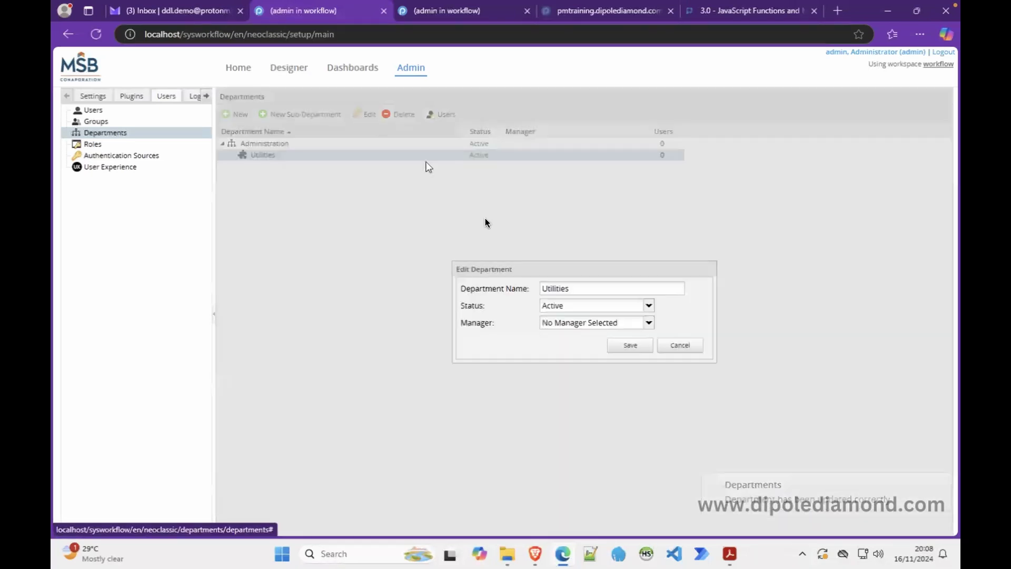
click(649, 321)
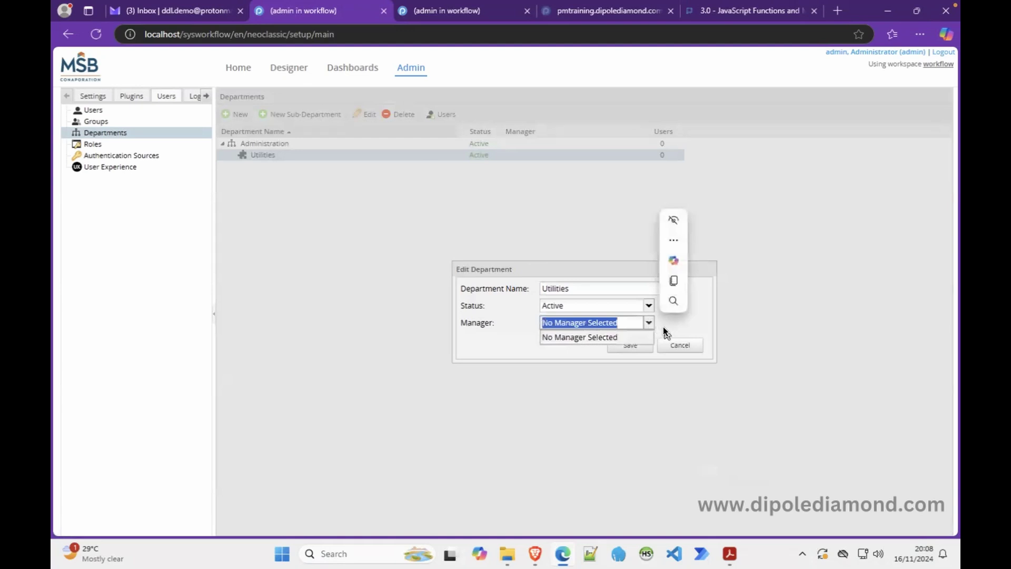
click(663, 327)
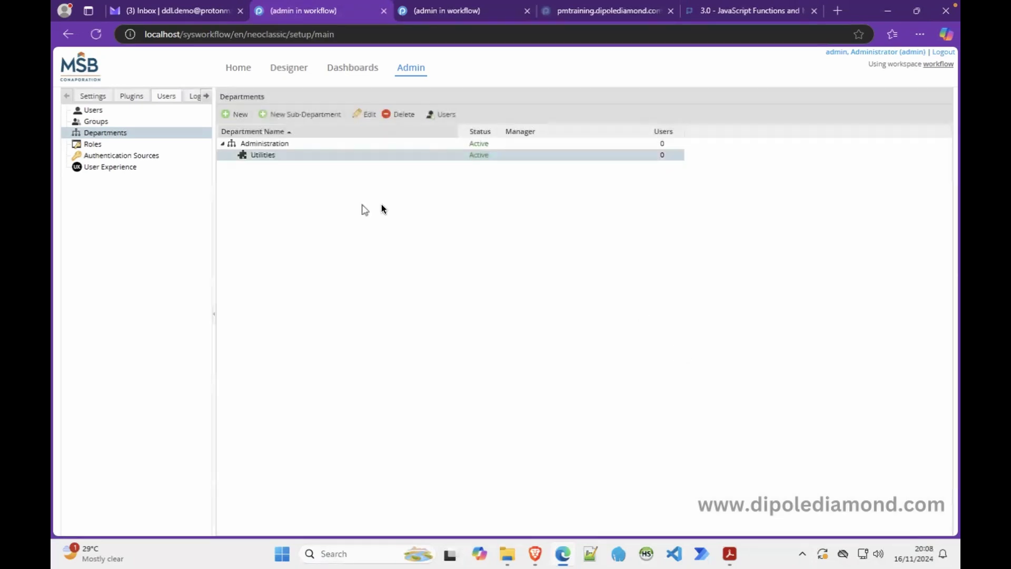
Step: Assign three available users to the Administration department, then return to Departments
click(265, 142)
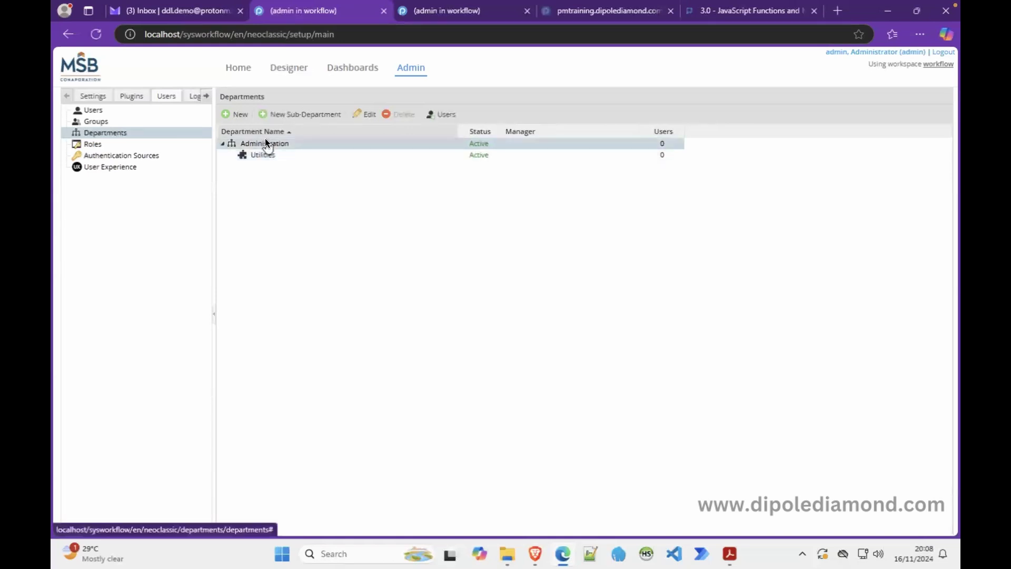
click(447, 115)
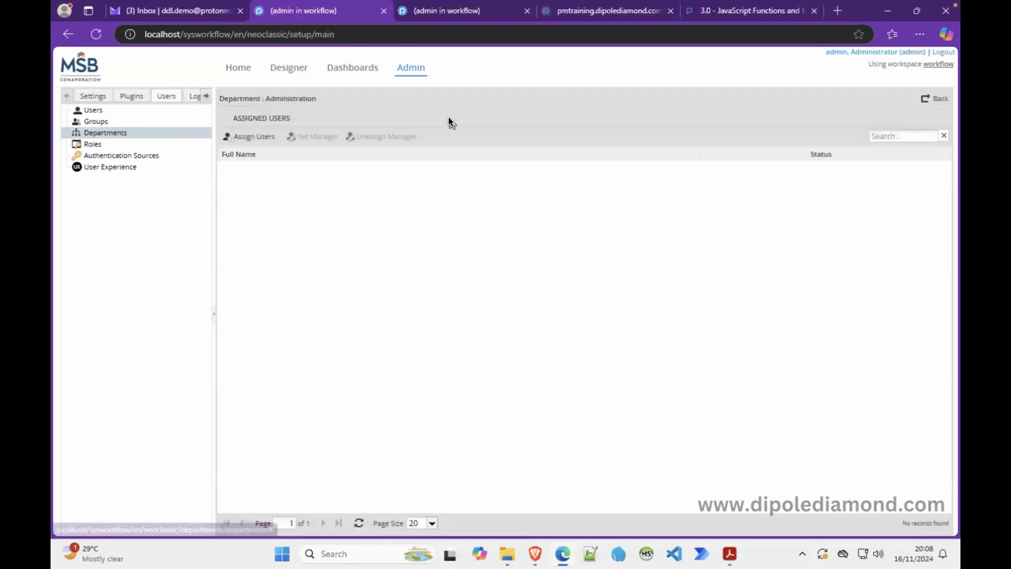
click(261, 136)
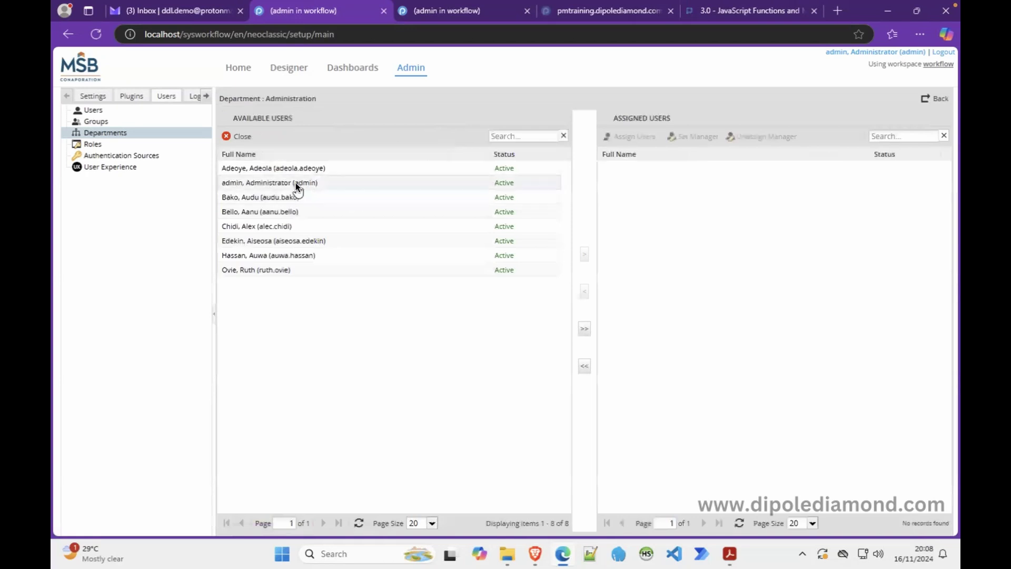
click(315, 169)
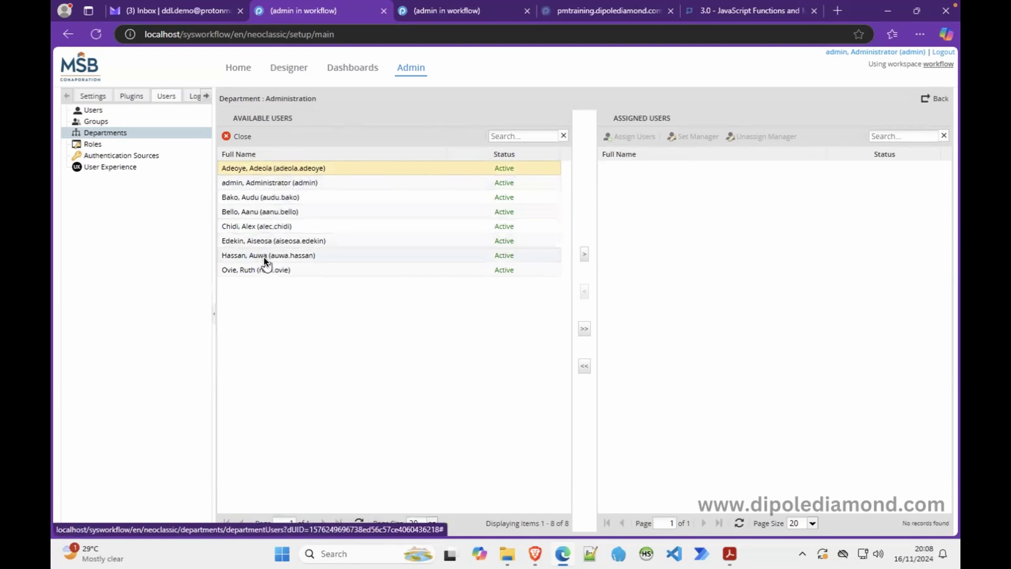
click(283, 198)
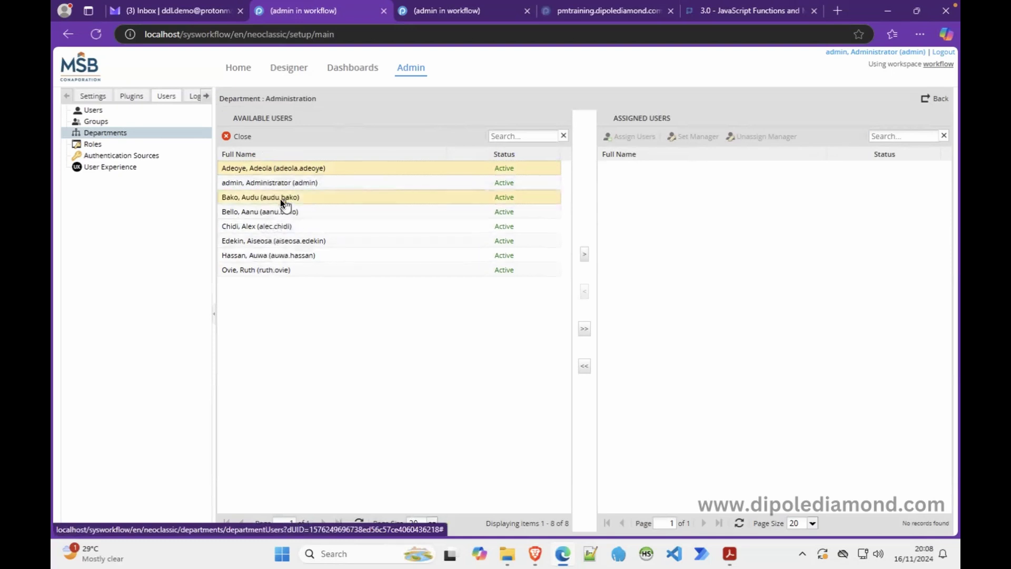
click(252, 226)
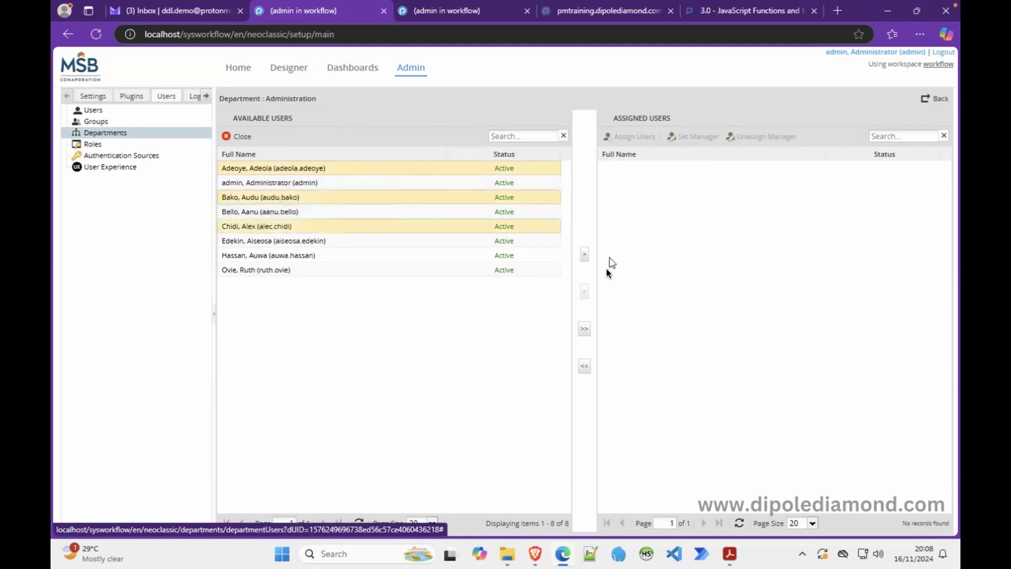
click(584, 256)
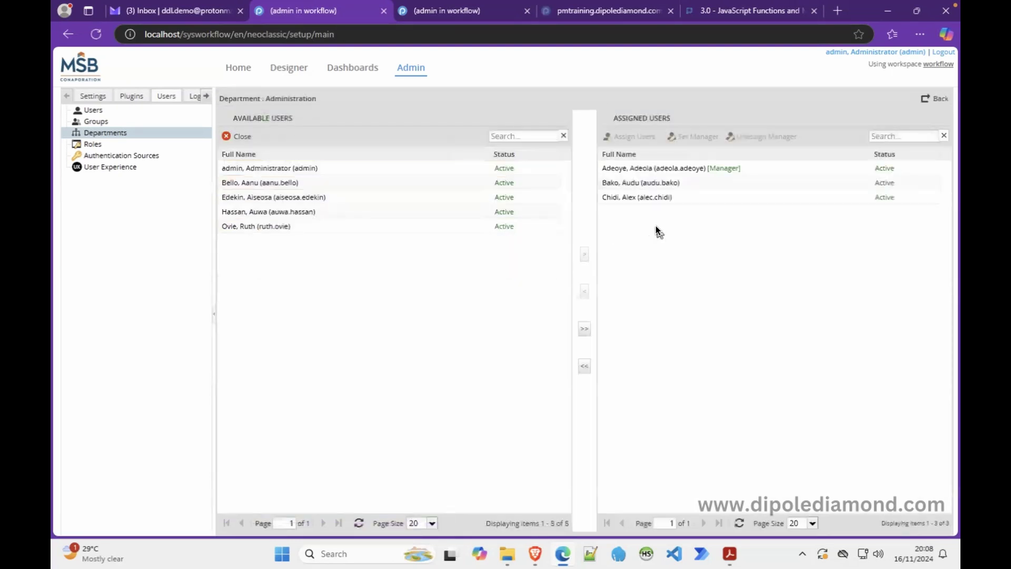
click(120, 132)
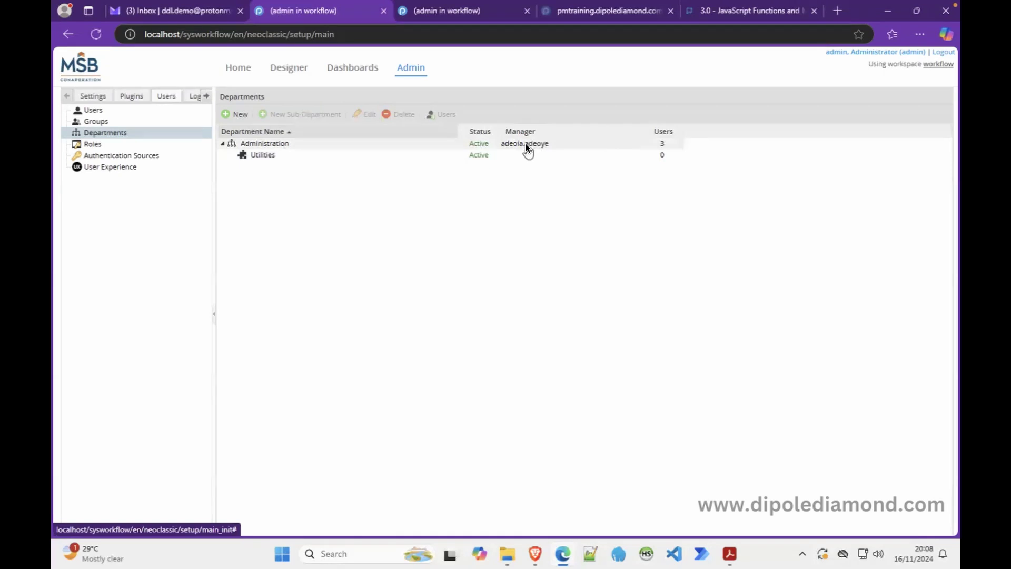
Step: Set Administration's manager to its second assigned user and save
click(316, 145)
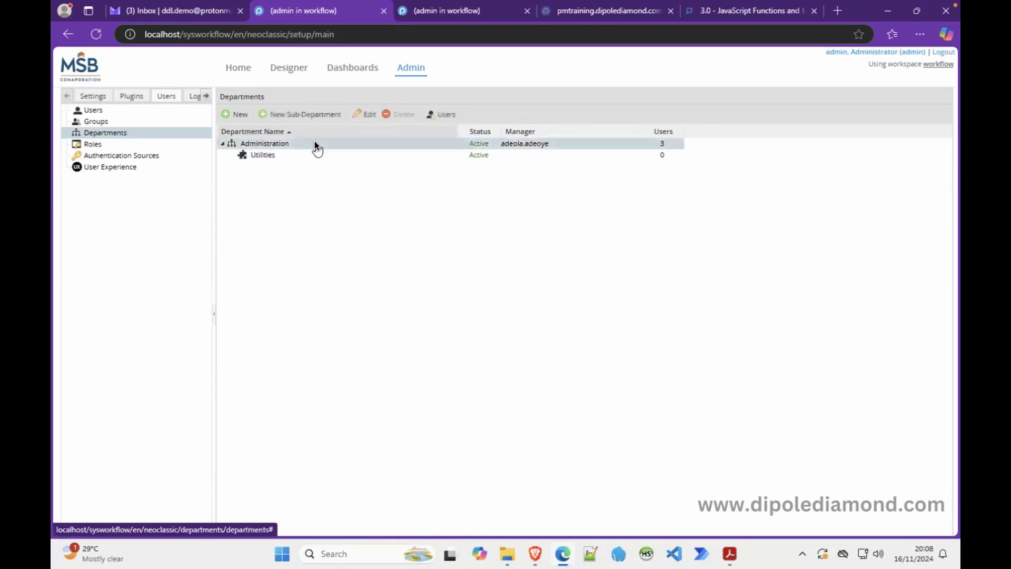
click(363, 115)
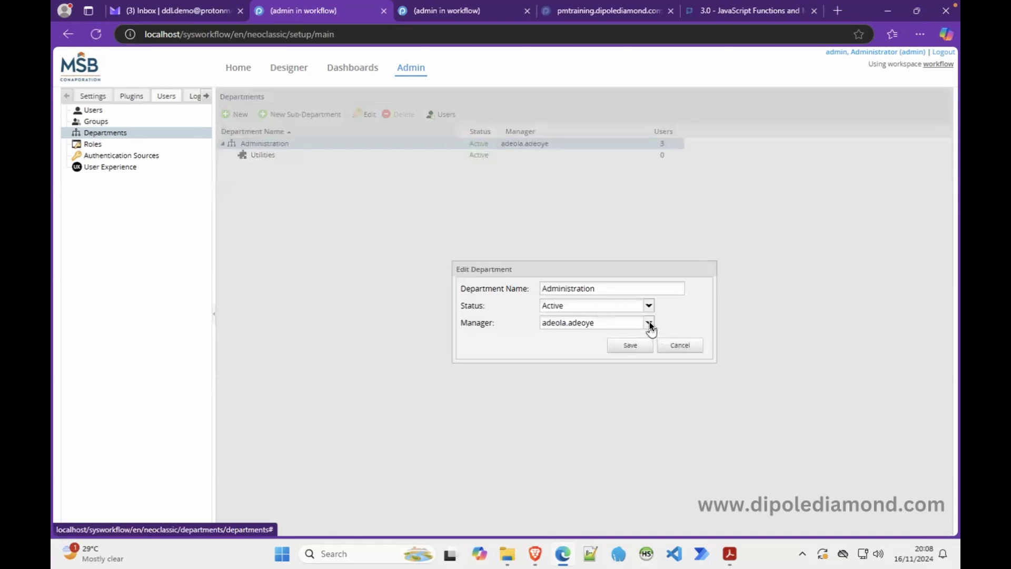
click(650, 323)
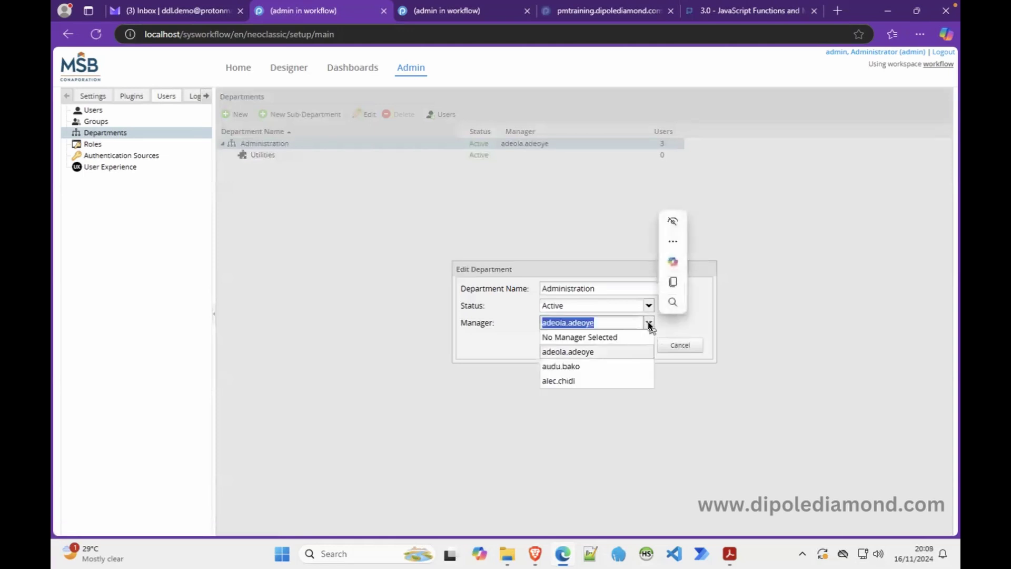
click(568, 368)
click(631, 343)
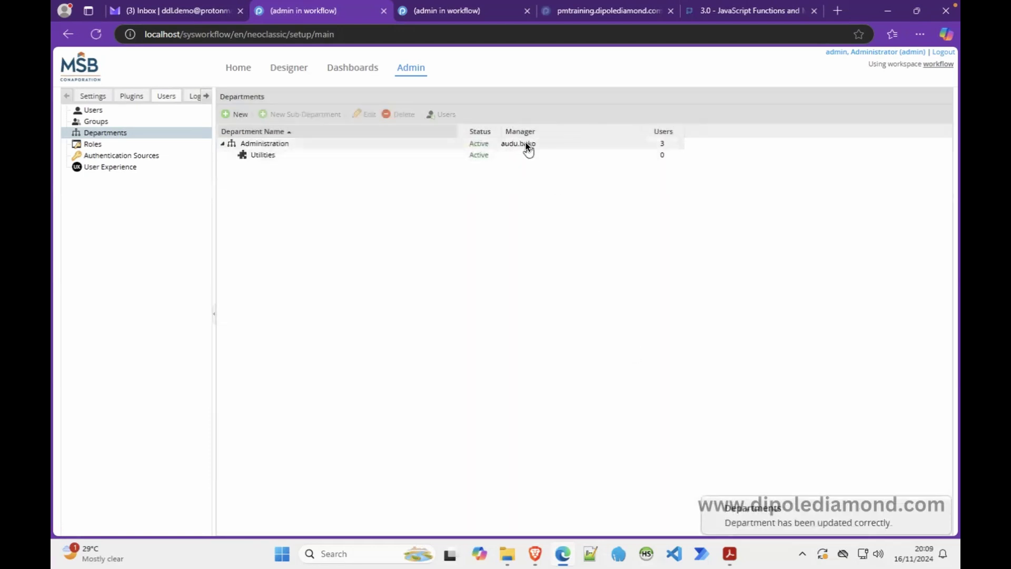
click(294, 158)
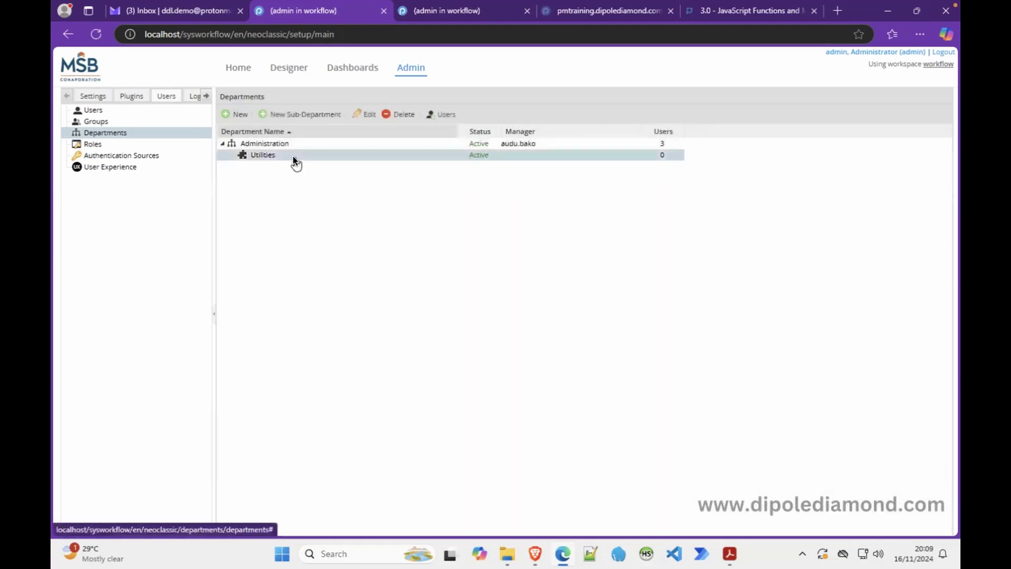
Step: Assign two available users to the Utilities sub-department, then reselect Utilities
click(438, 116)
click(246, 134)
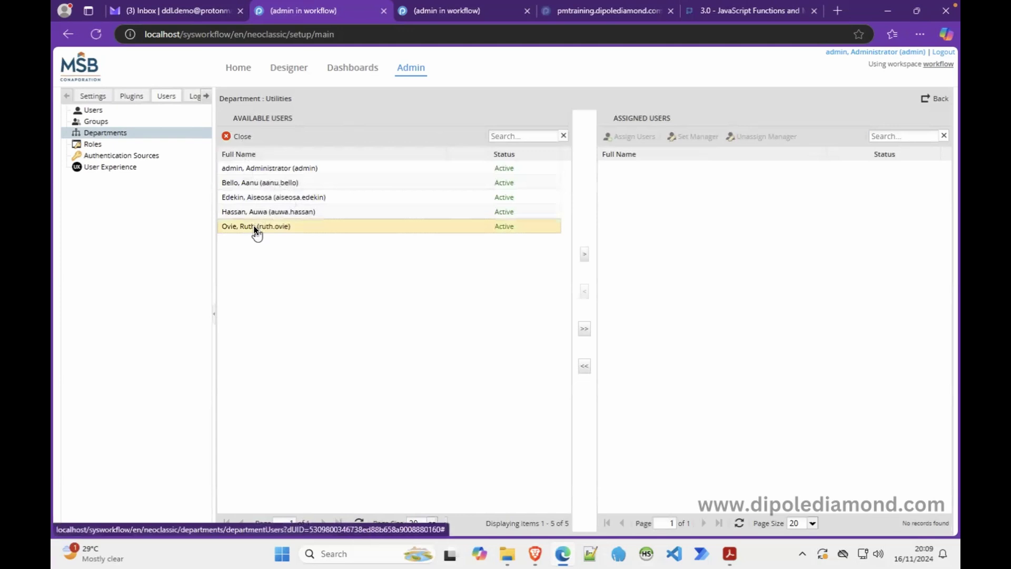
click(257, 182)
click(583, 255)
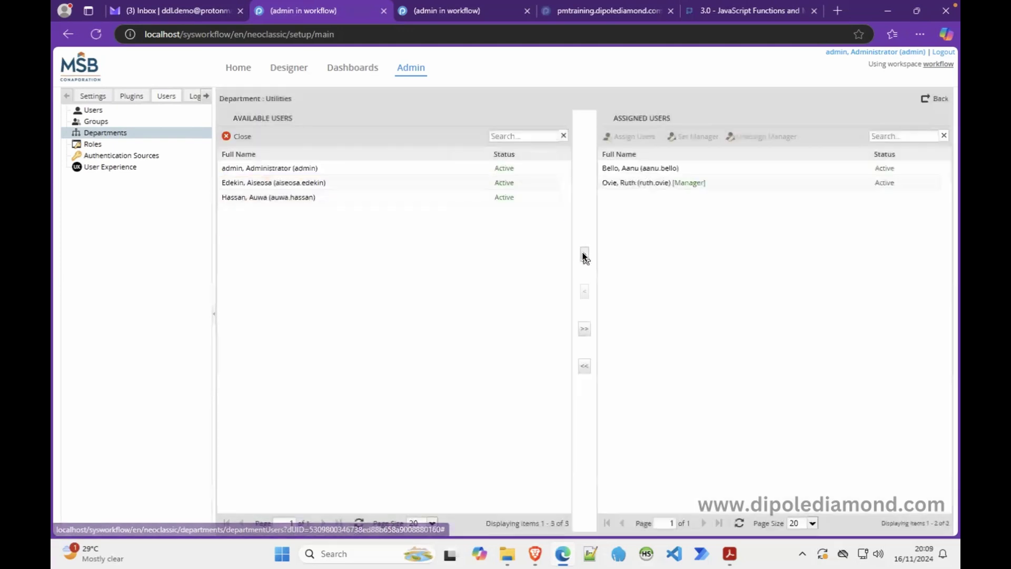
click(131, 132)
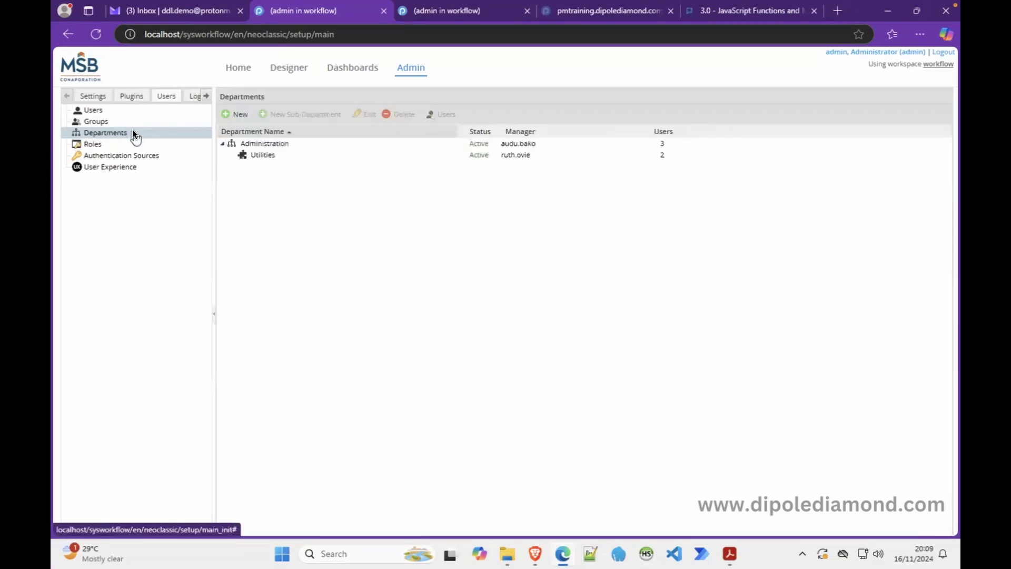
click(276, 153)
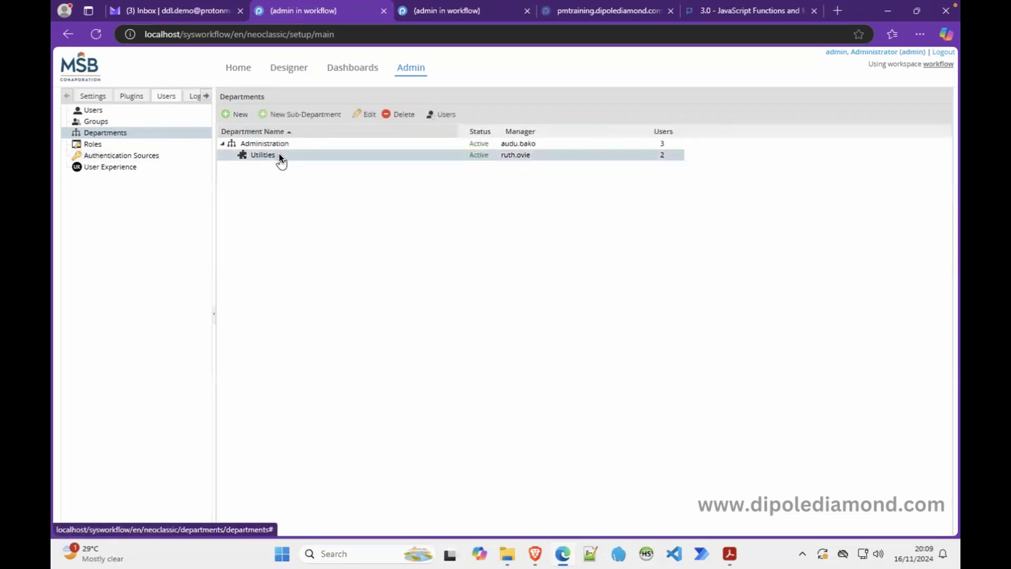
Step: Set Utilities' manager to No Manager Selected and save
click(369, 114)
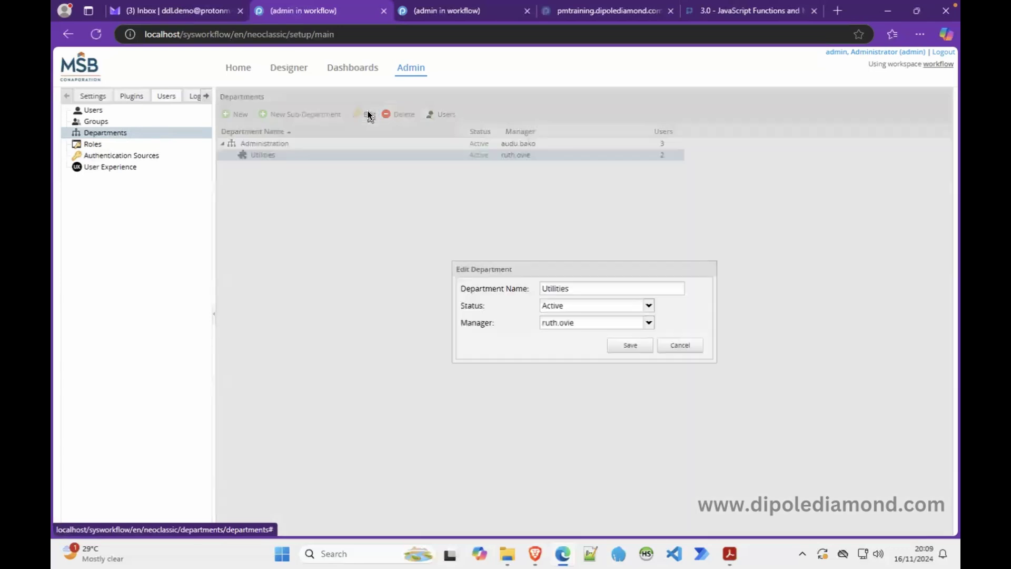
click(647, 323)
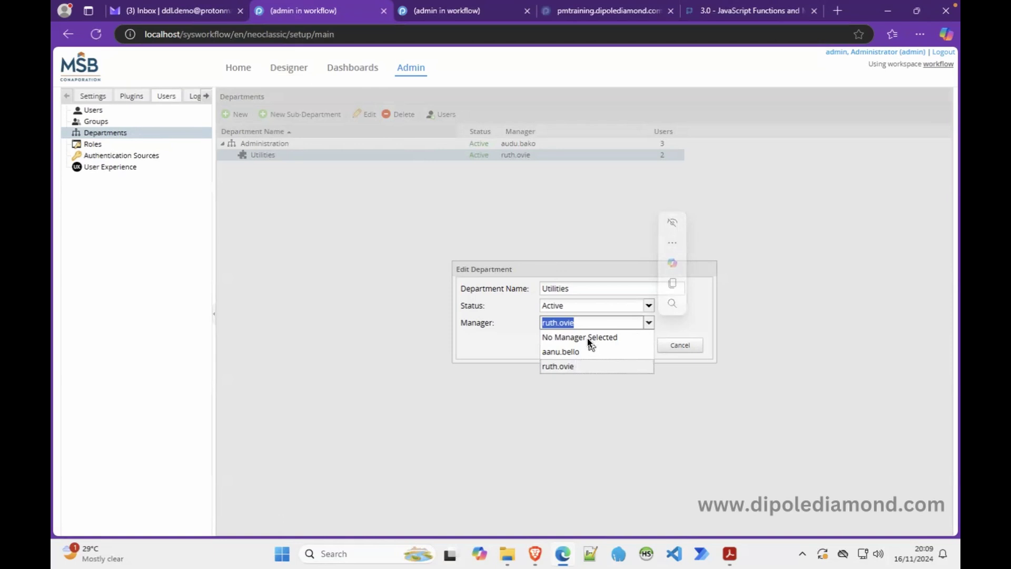
click(587, 337)
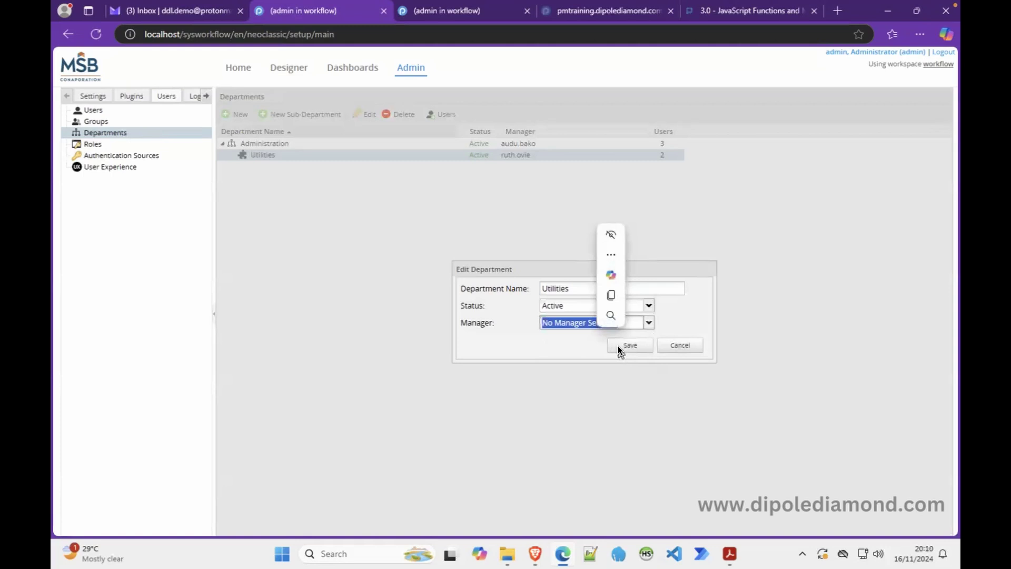
click(618, 346)
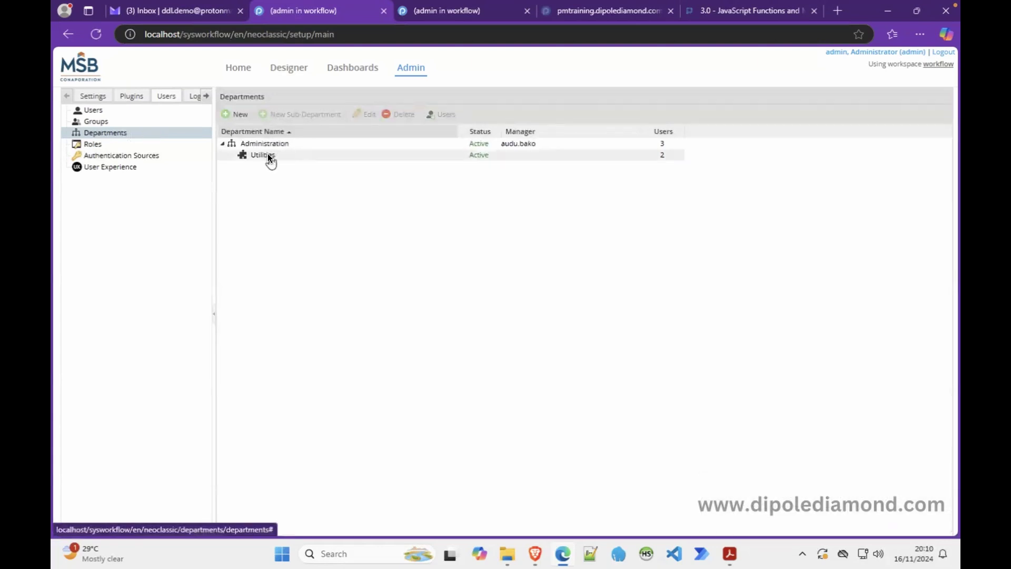
Step: Select Administration, then go to the Roles list in the Users tree
click(280, 144)
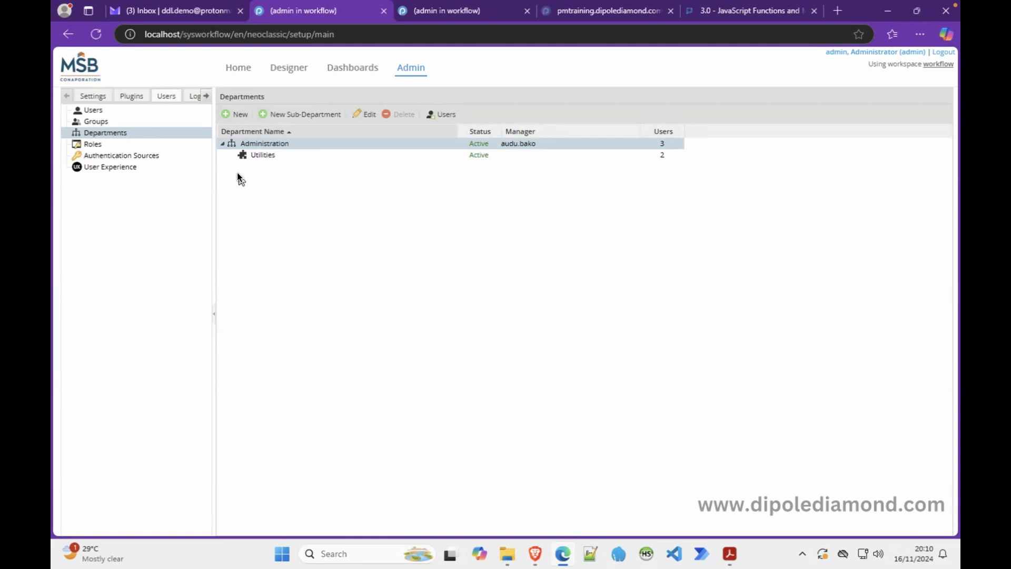
click(136, 144)
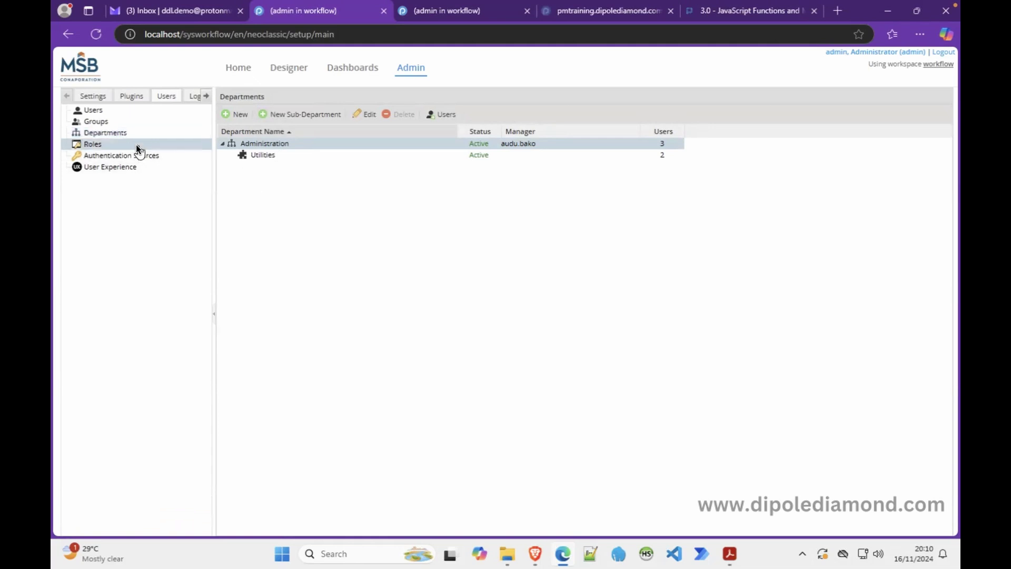
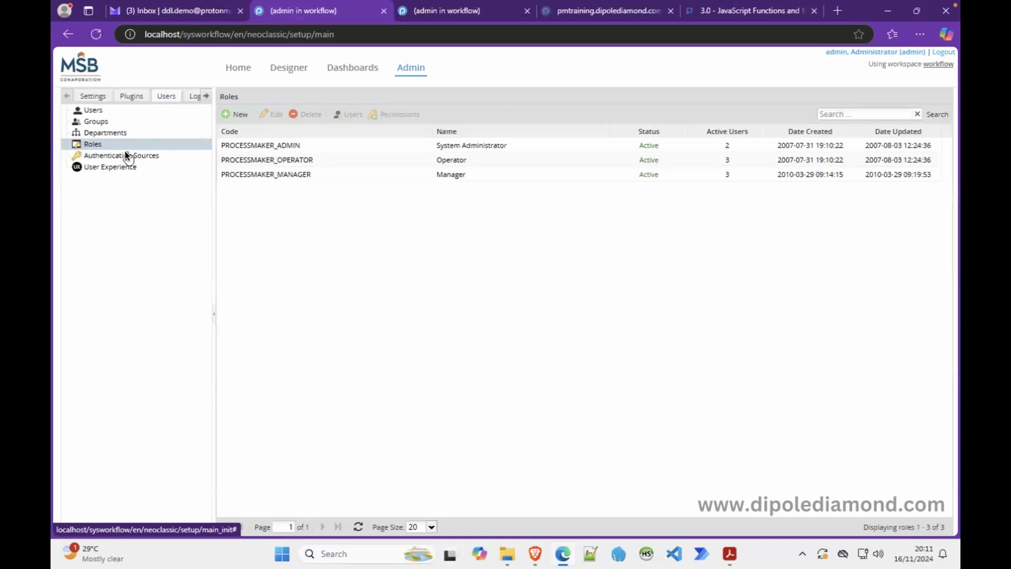
Step: Review assigned and available permissions of the PROCESSMAKER_ADMIN and PROCESSMAKER_OPERATOR roles
click(261, 146)
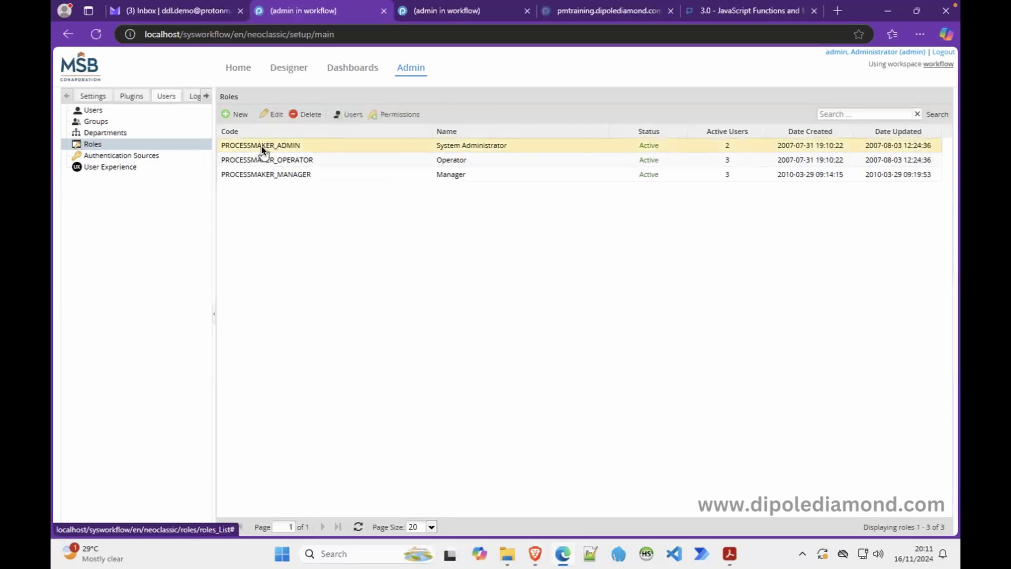
click(399, 114)
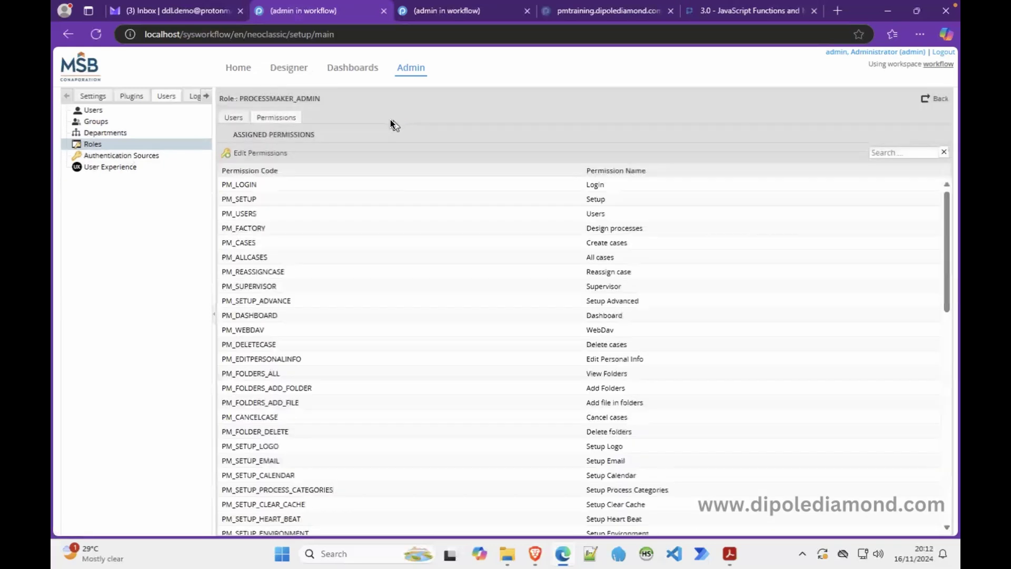
click(263, 149)
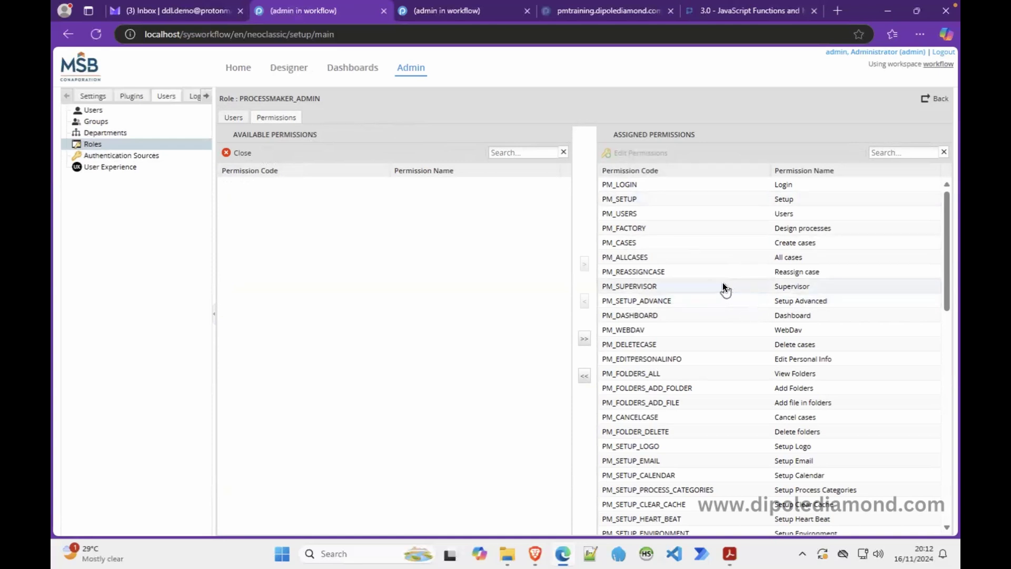
click(136, 142)
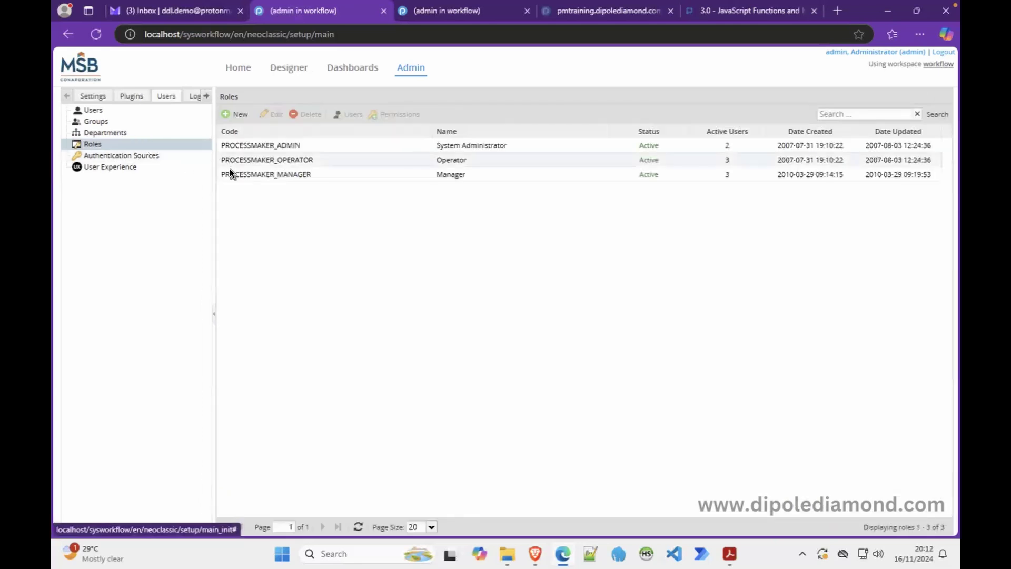
click(272, 161)
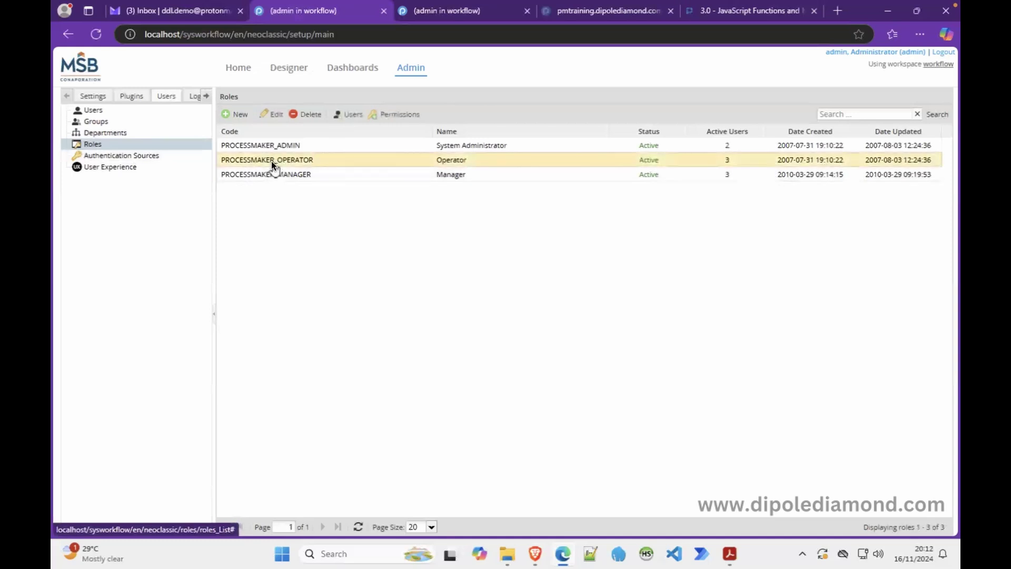
click(391, 115)
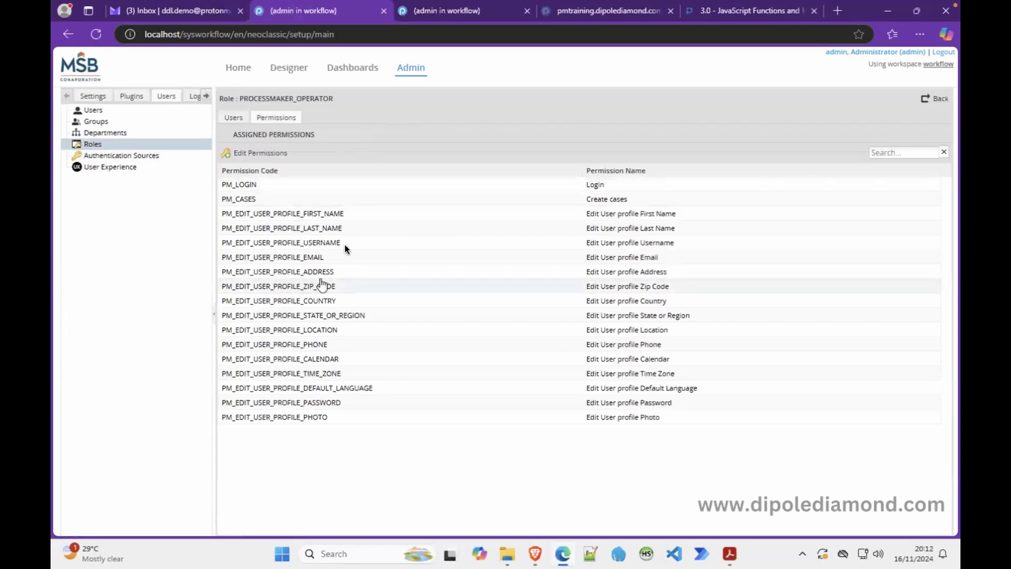
click(265, 152)
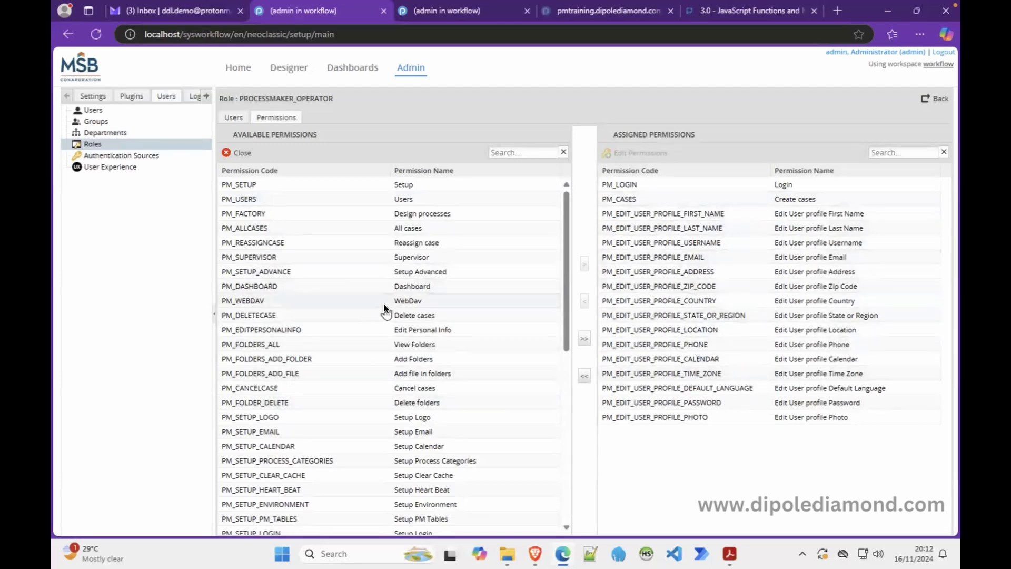
drag(564, 238, 565, 185)
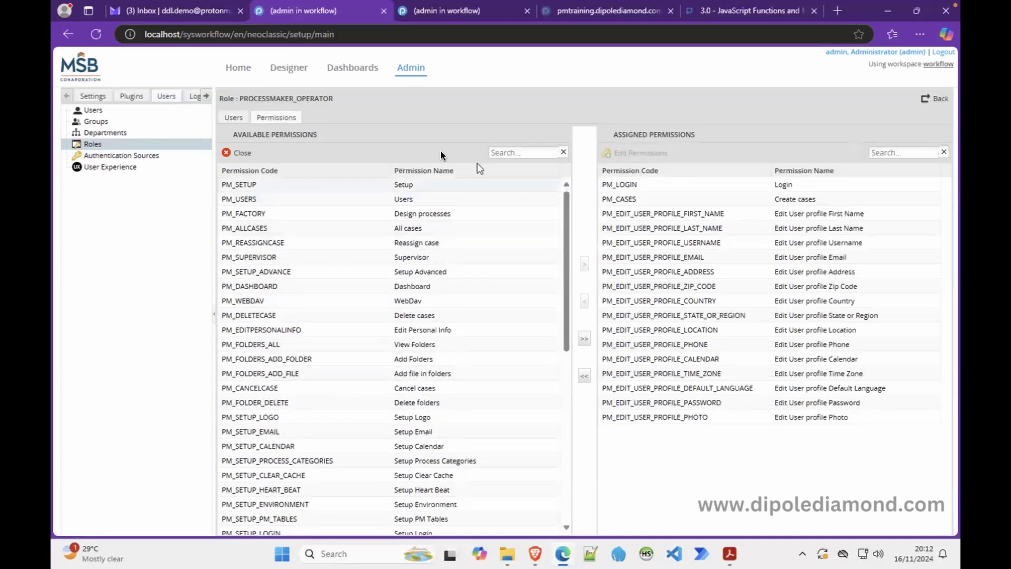
click(132, 142)
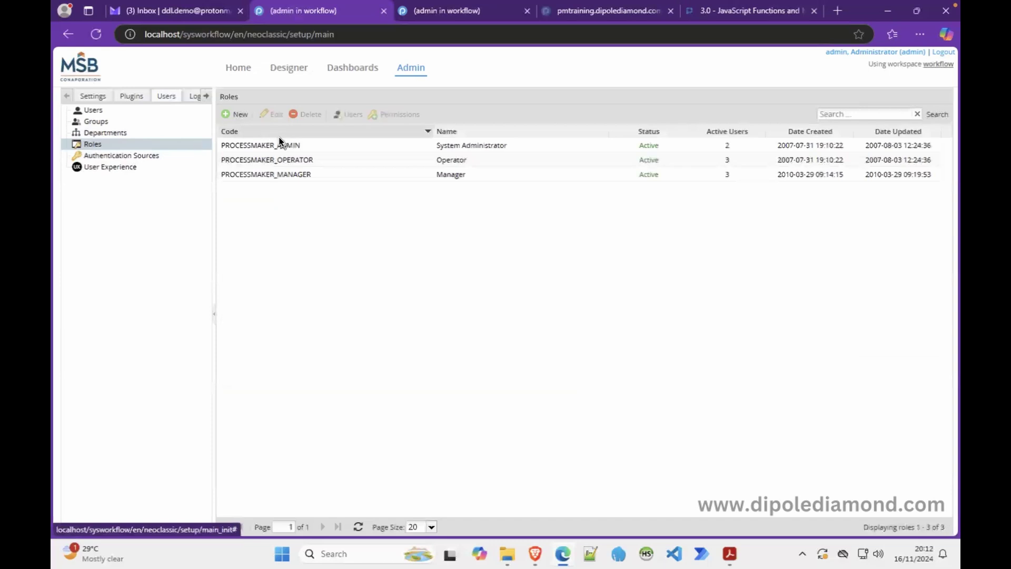
Step: Start a new role, dismiss the required-fields warning, and abandon it
click(235, 115)
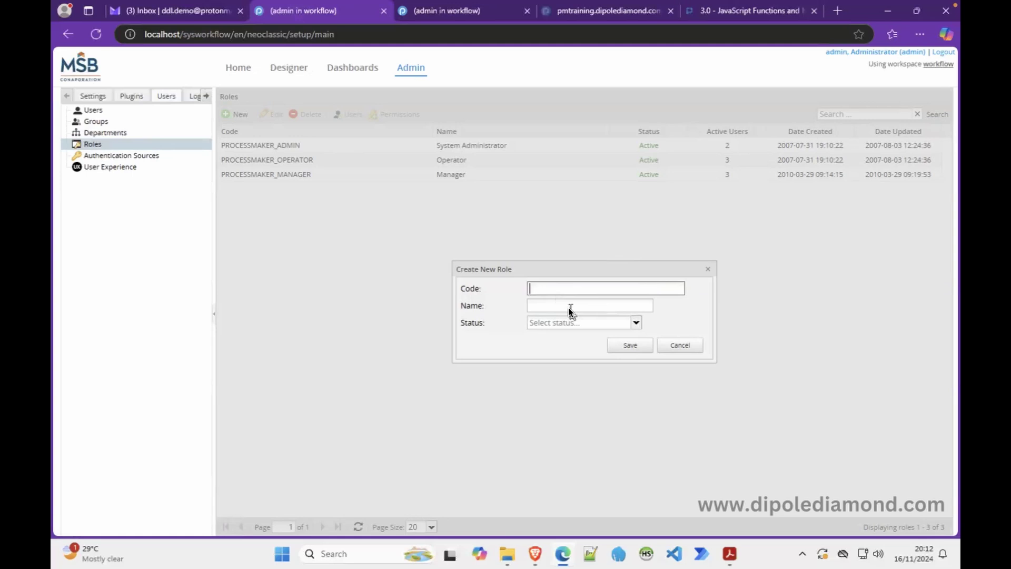
key(Return)
click(575, 330)
click(680, 345)
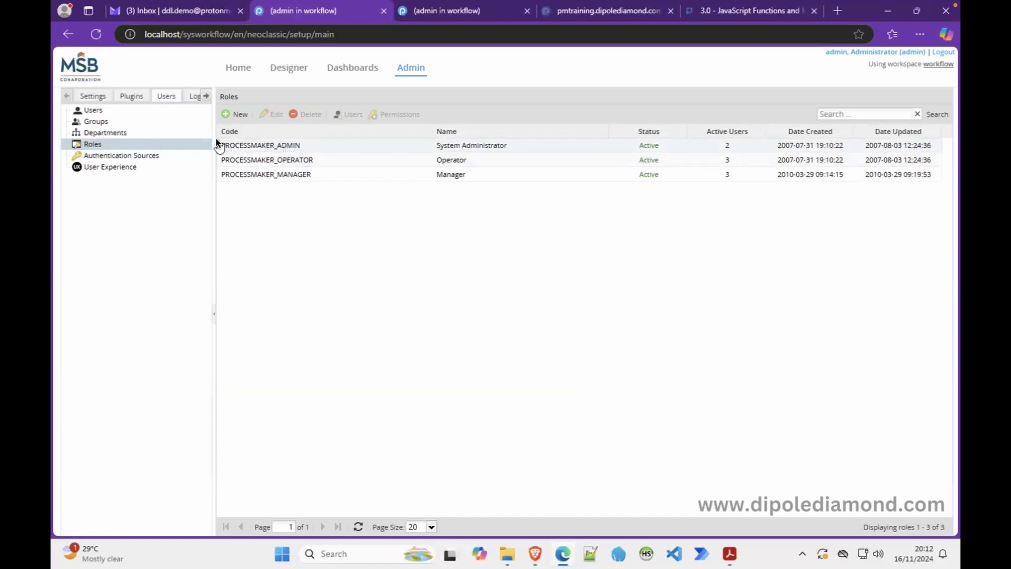
Step: Create role PROCESSMAKER_DIRECTOR named Director with Active status and save it
click(233, 114)
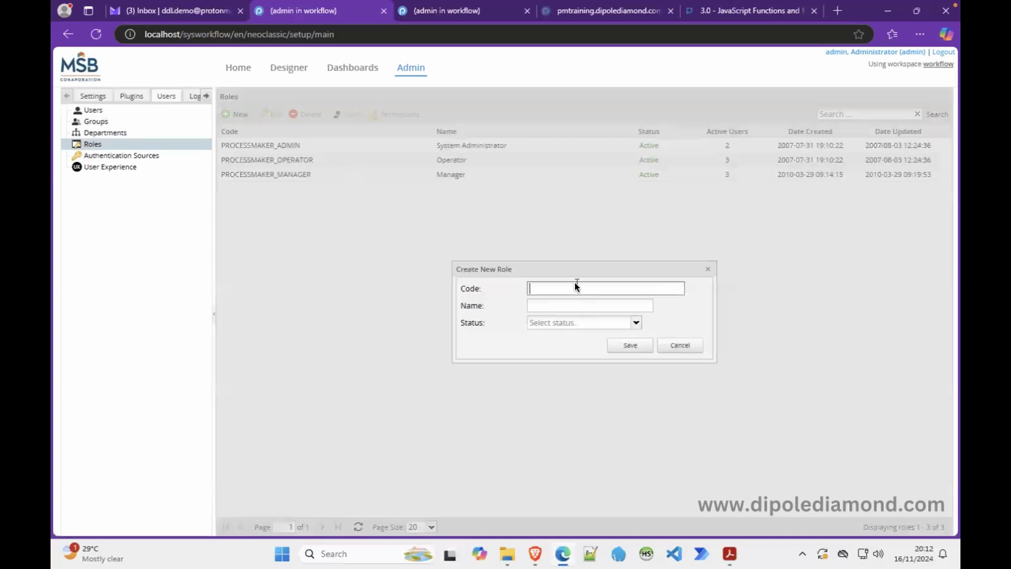
text(PROC)
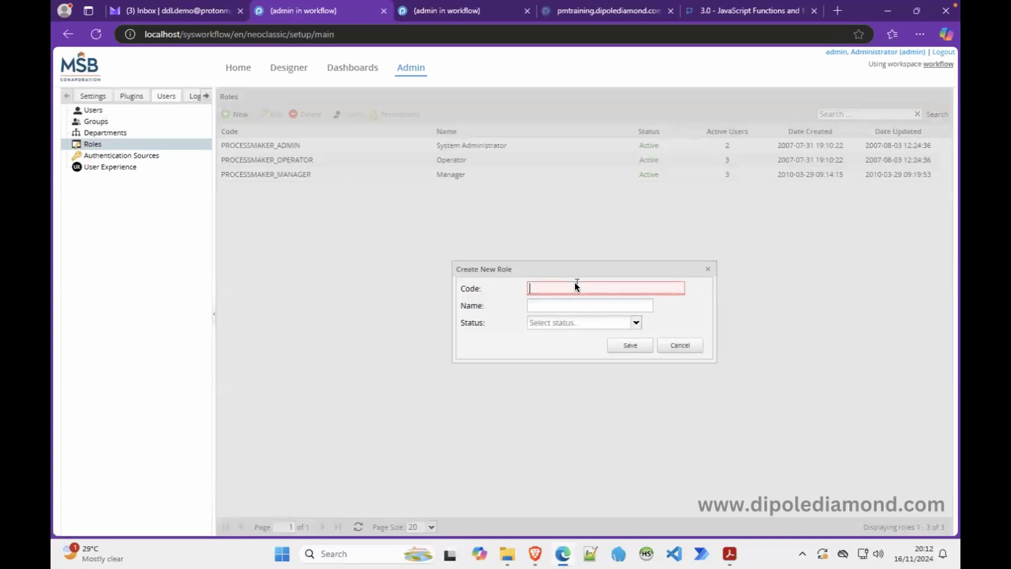
text(ESS)
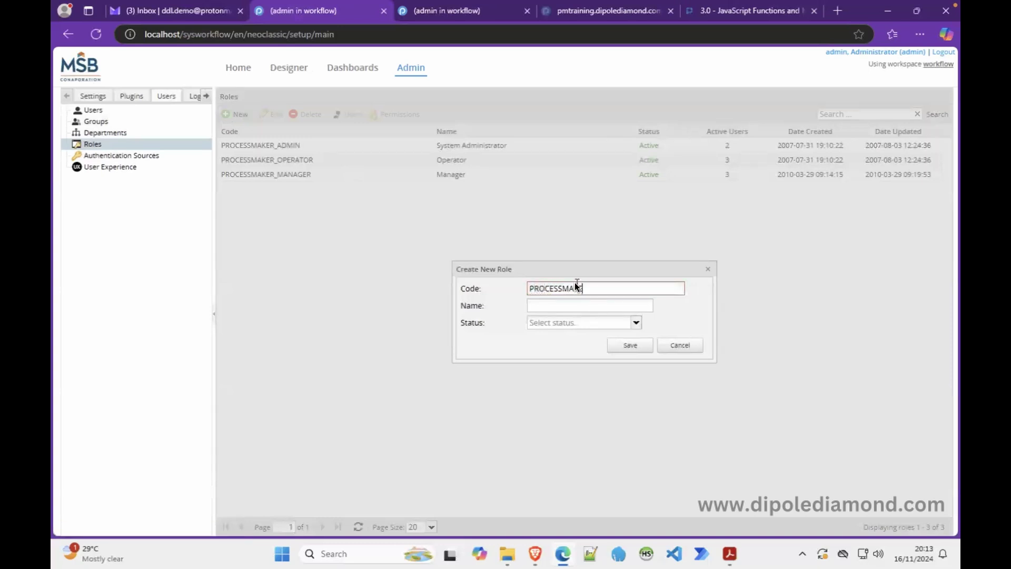
text(MAKER_DIRECTOR)
click(559, 305)
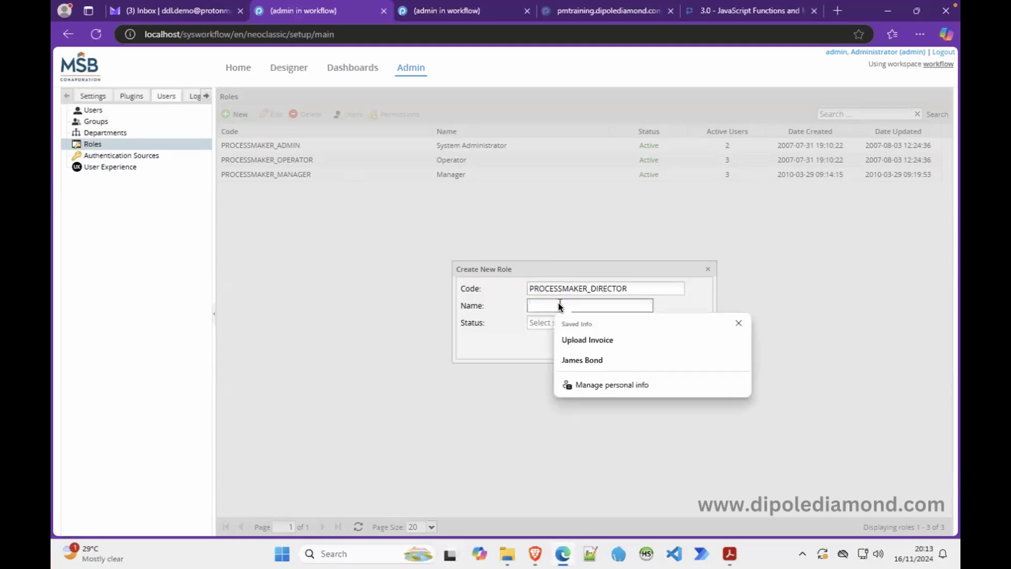
text(Director)
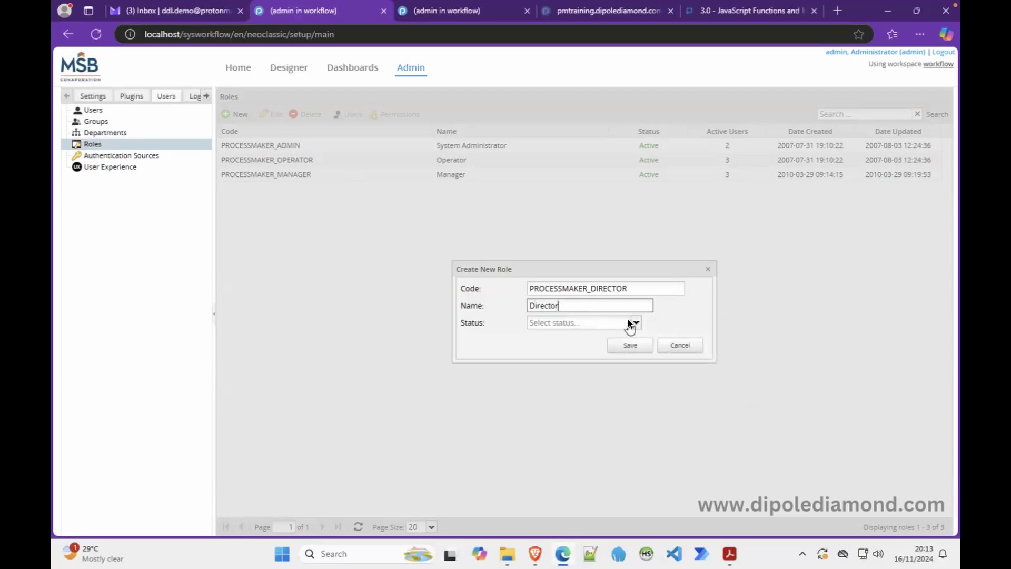
click(630, 323)
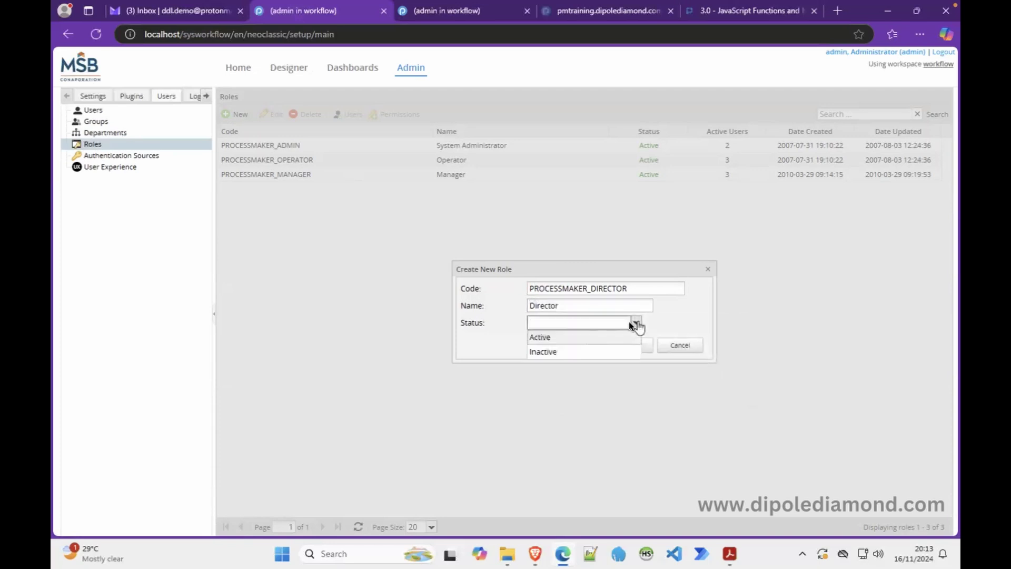
click(590, 335)
click(637, 346)
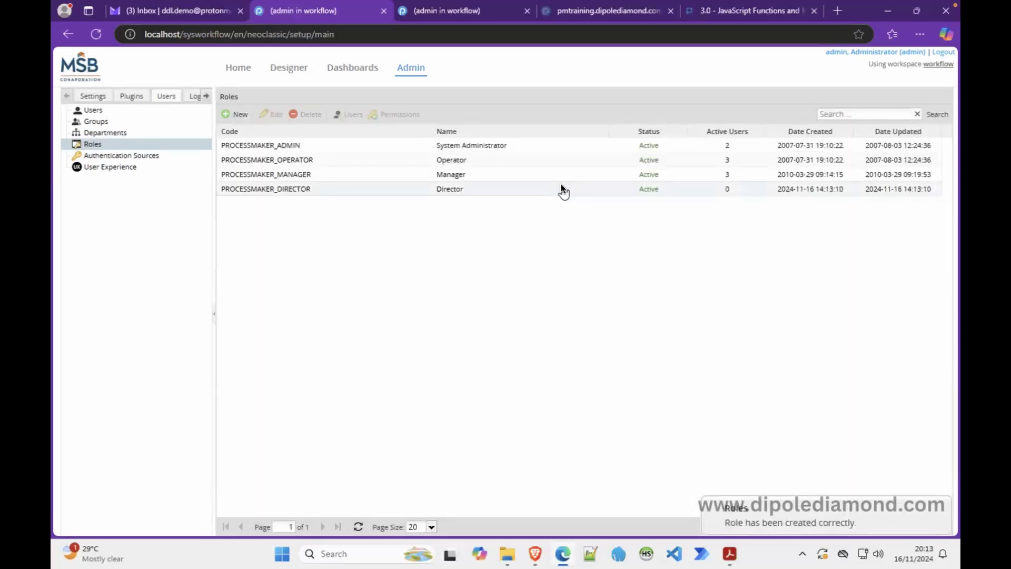
Step: Browse the Director role's available permissions, picking Delete cases, then reselect PROCESSMAKER_DIRECTOR in the roles list
click(301, 188)
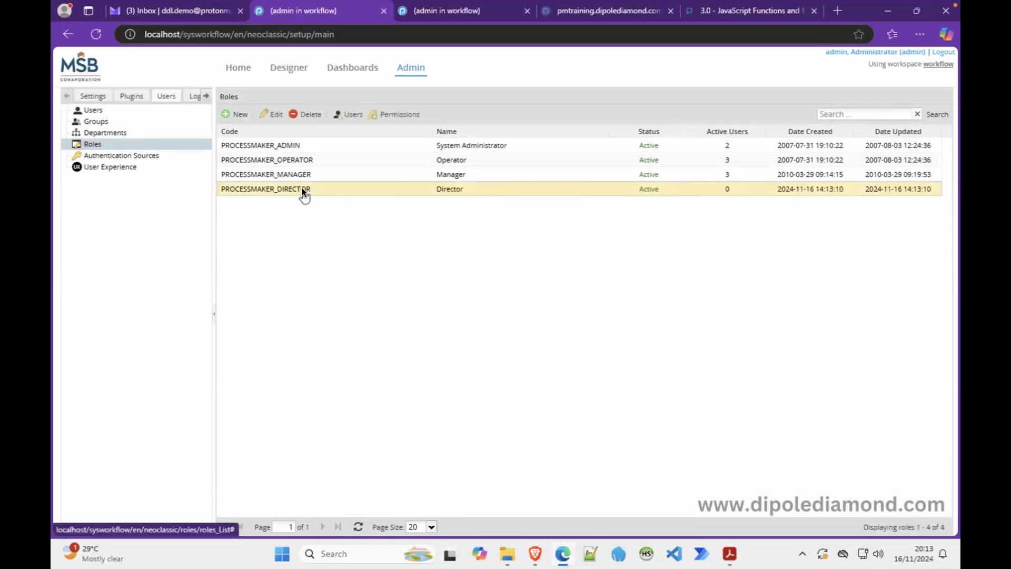
click(376, 114)
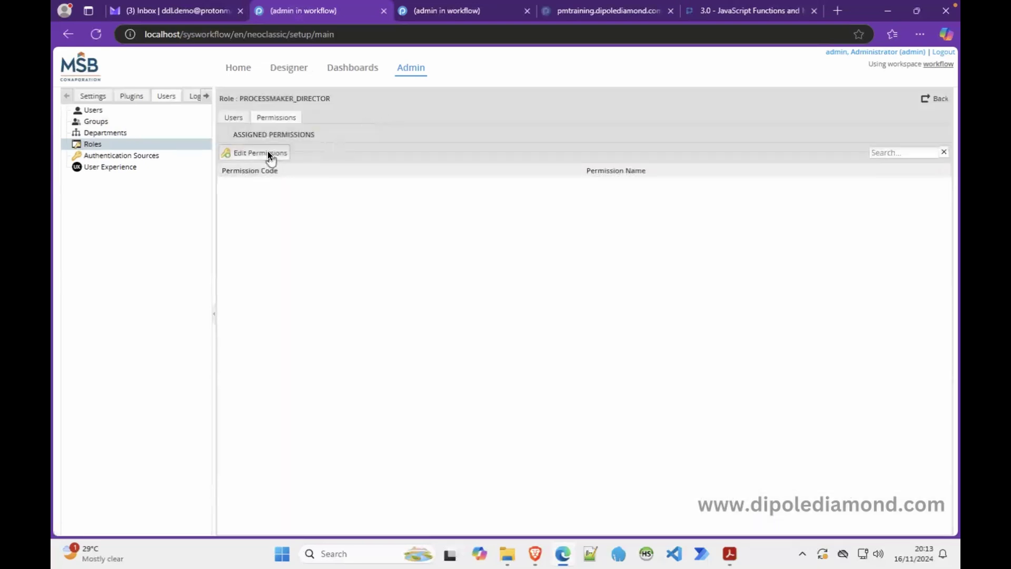
click(263, 152)
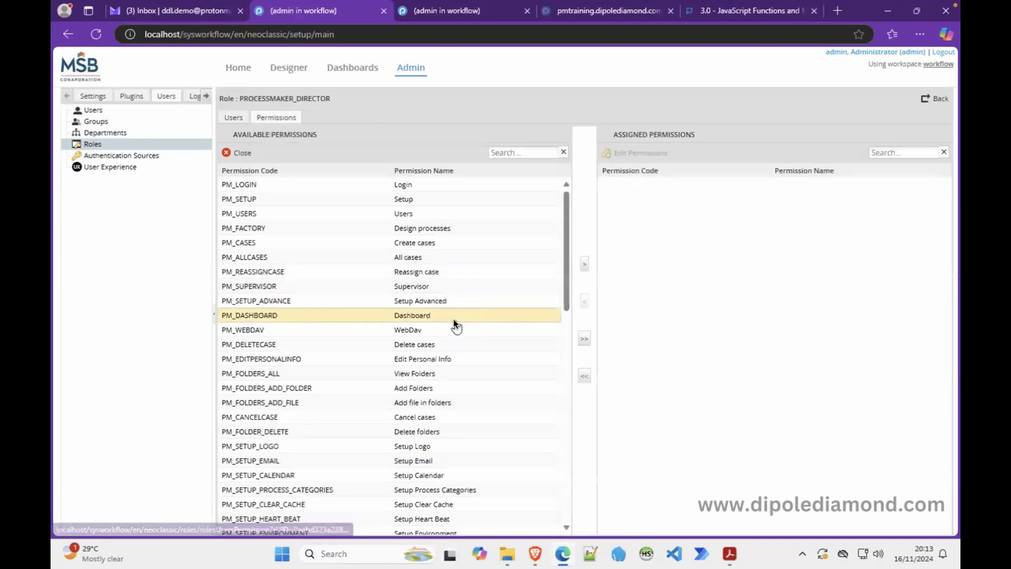
click(422, 347)
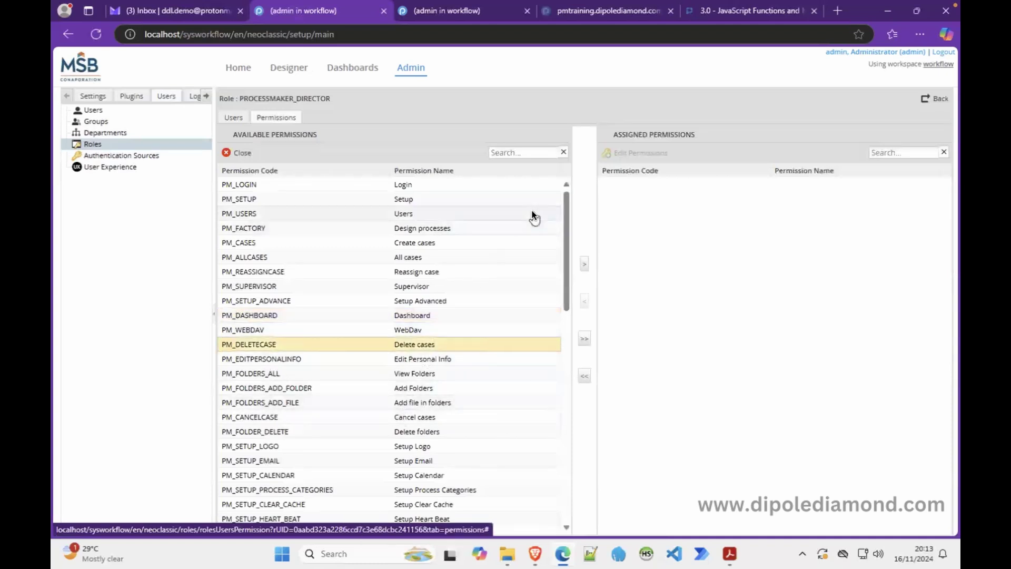
click(933, 100)
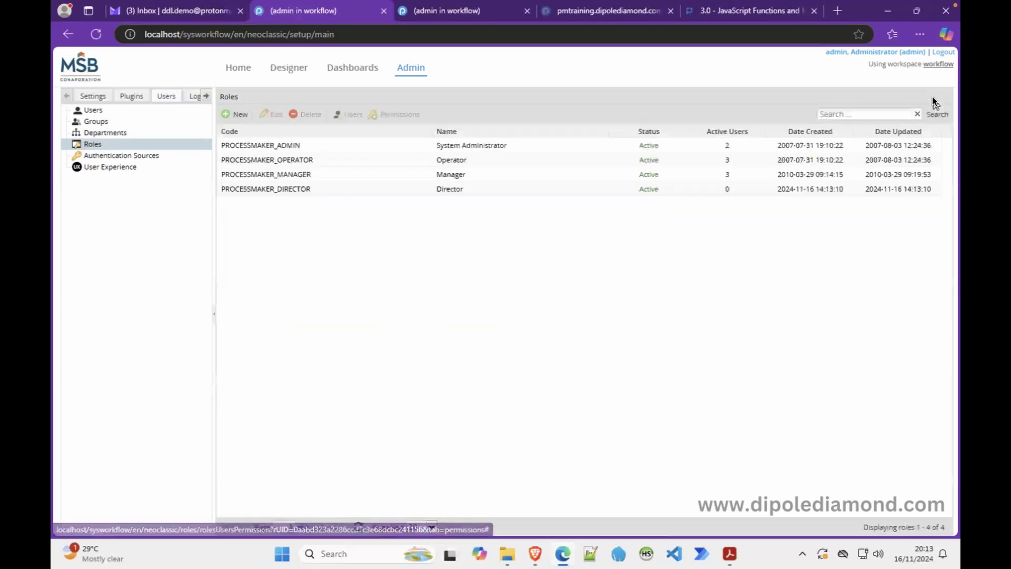
click(285, 188)
Step: Delete the PROCESSMAKER_DIRECTOR role, confirming with Yes, and view the empty Authentication Sources list
click(308, 115)
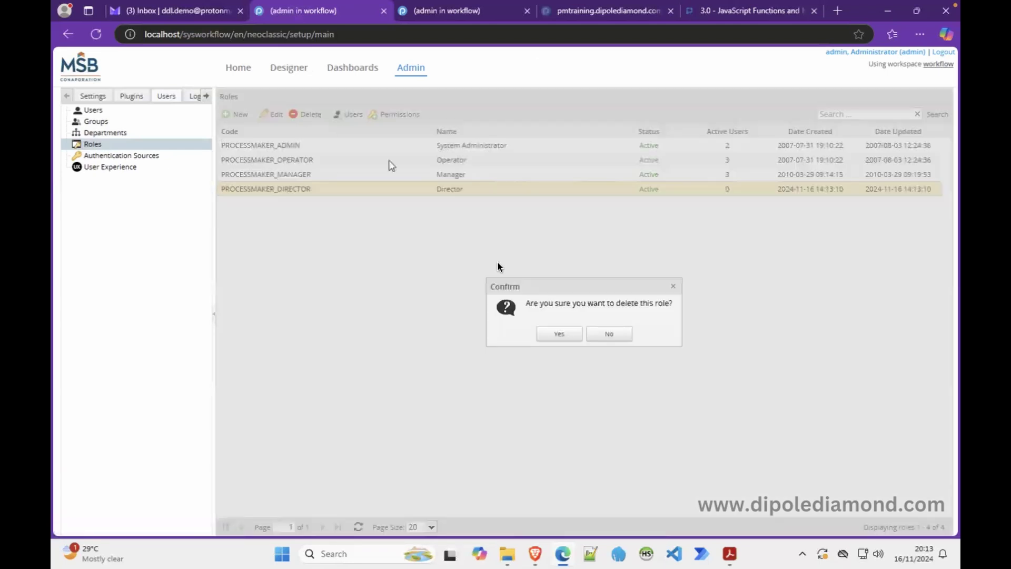
click(559, 332)
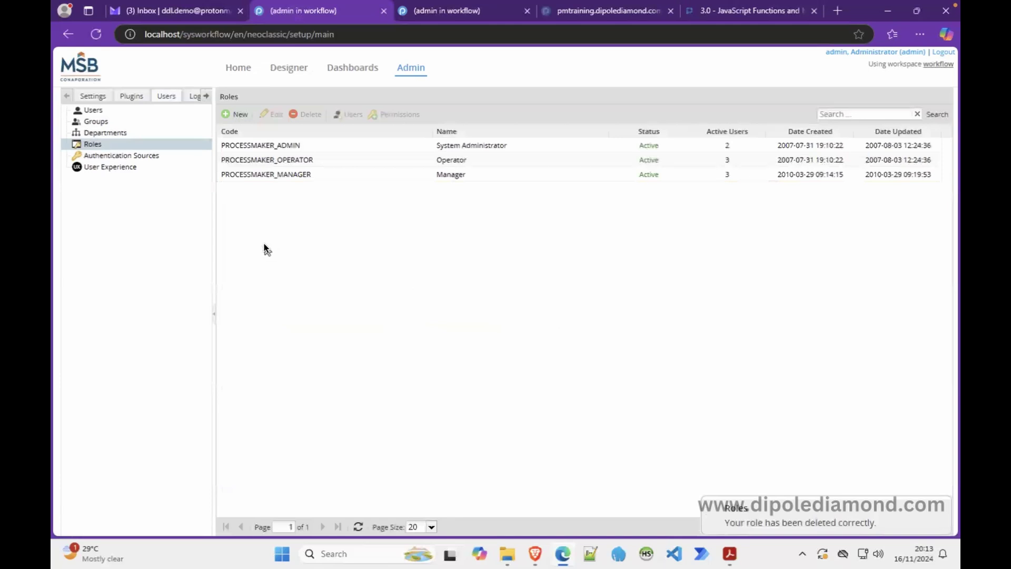
click(148, 157)
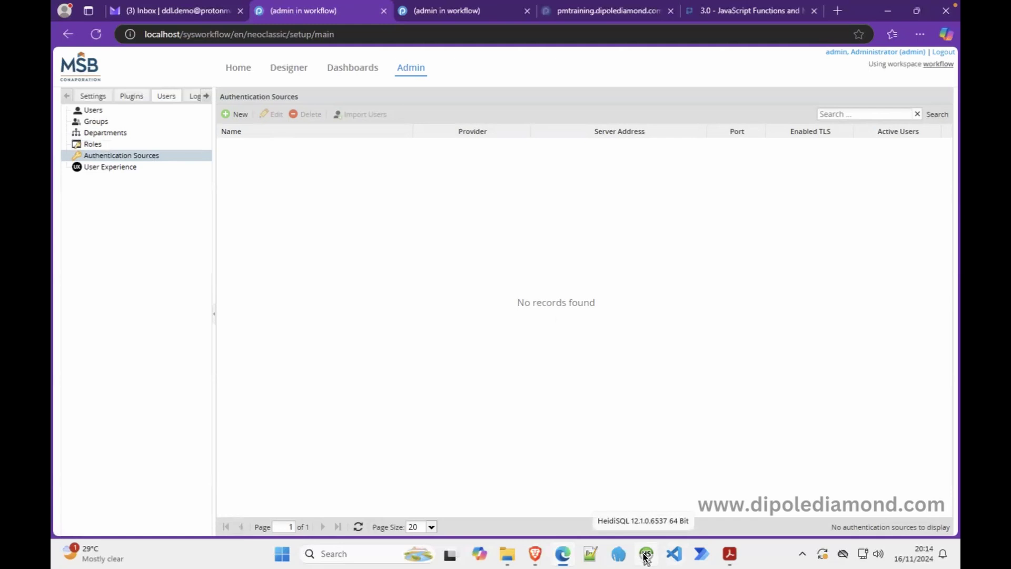
Step: In HeidiSQL's Bitnami PM session, filter tables by 'user' and view the users table data, then minimize
click(645, 554)
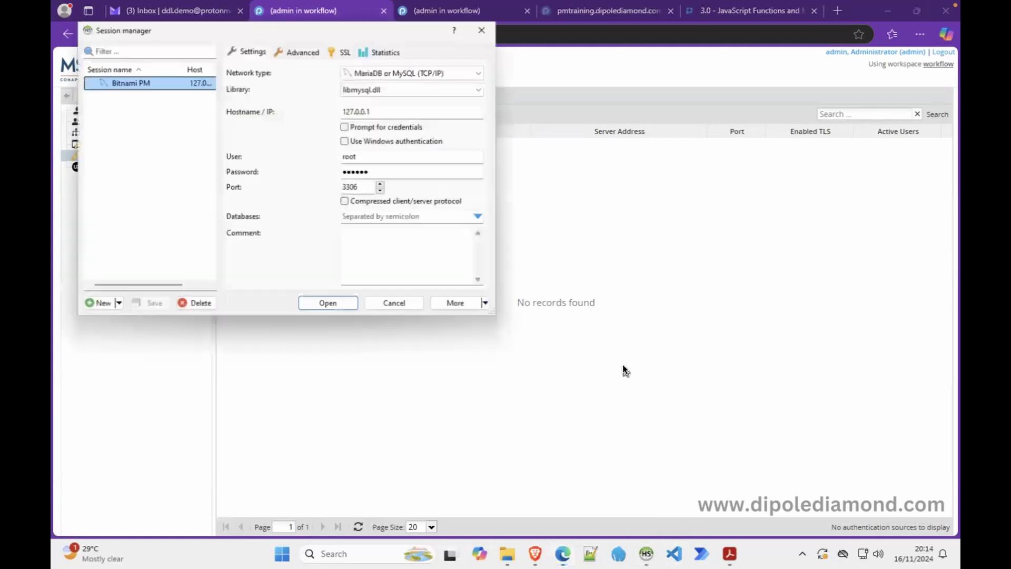
click(338, 308)
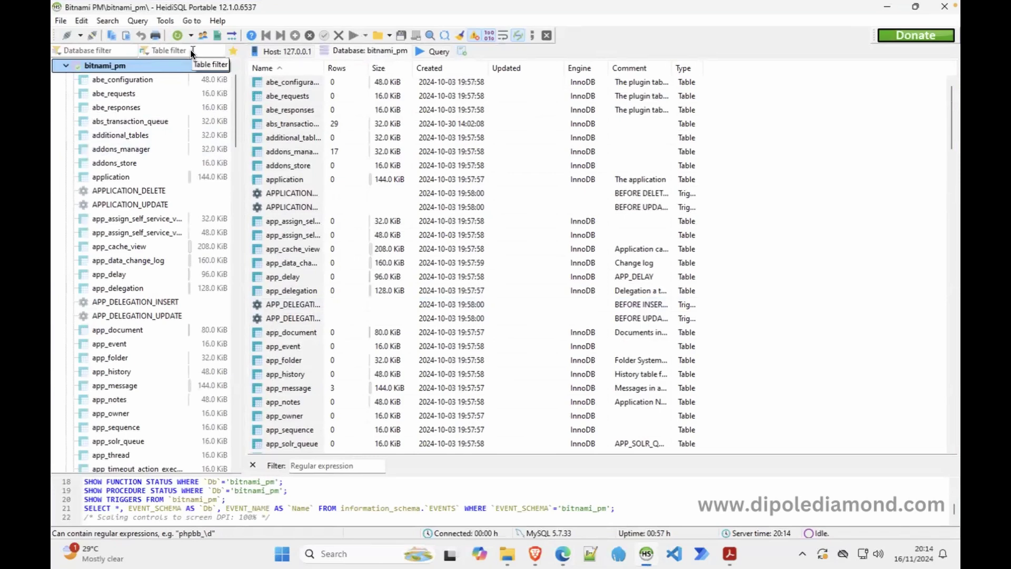
click(191, 53)
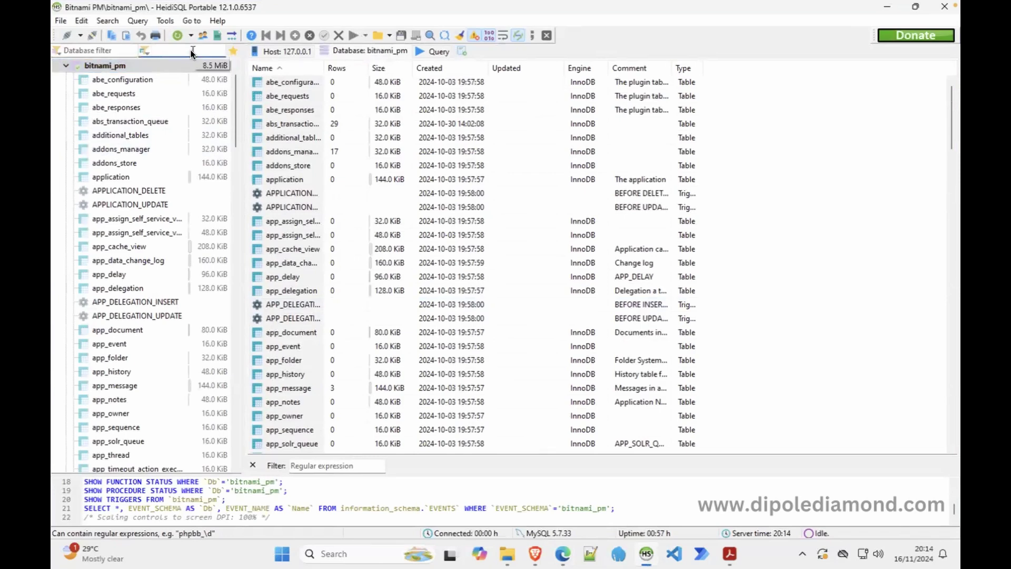
text(user)
click(113, 187)
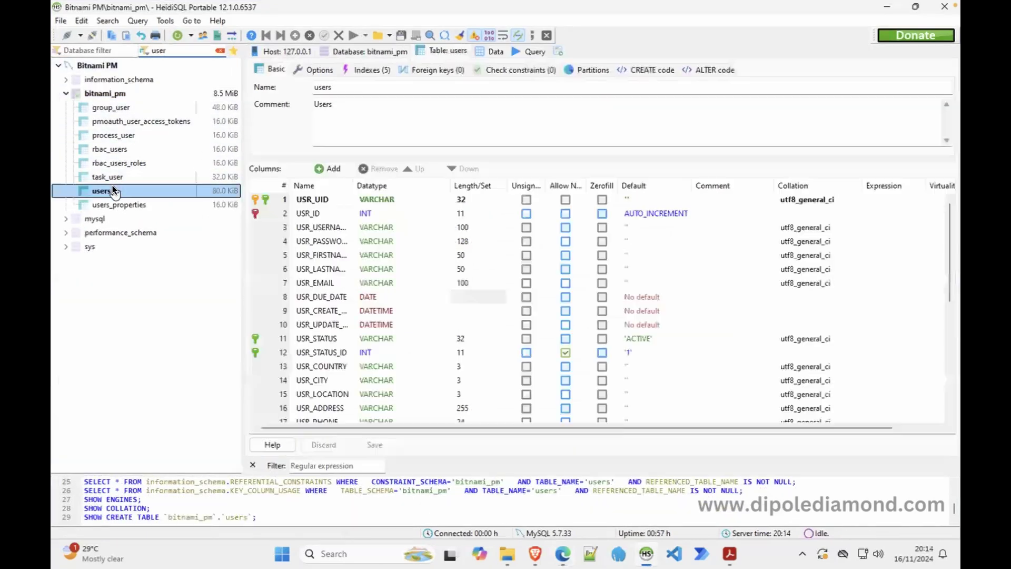
click(492, 52)
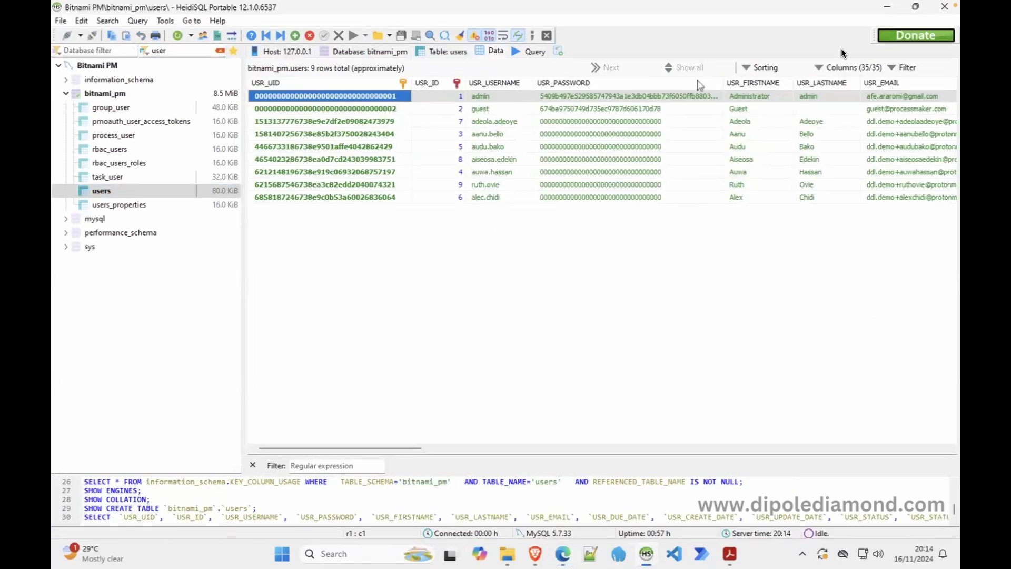
click(887, 8)
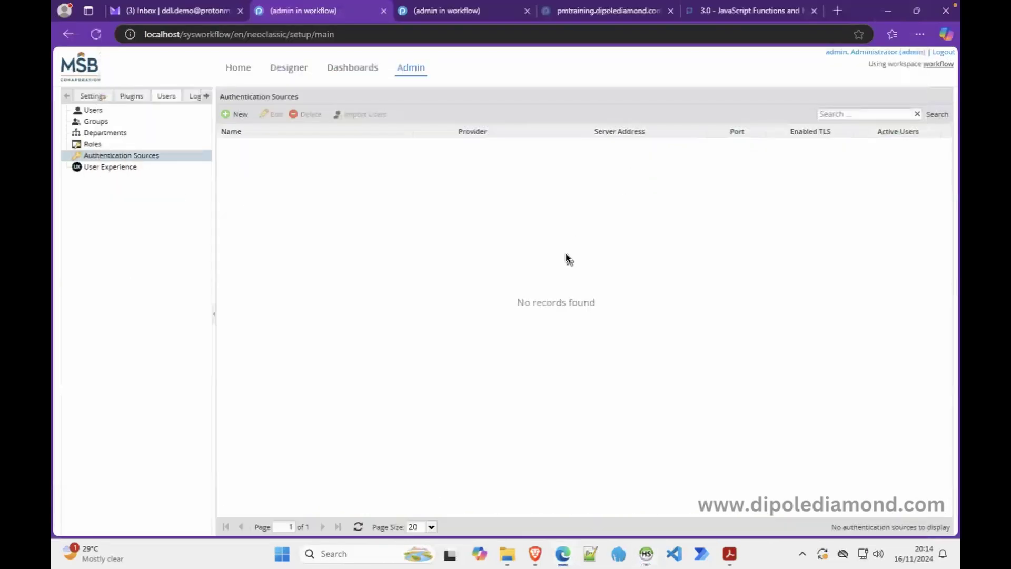
click(647, 553)
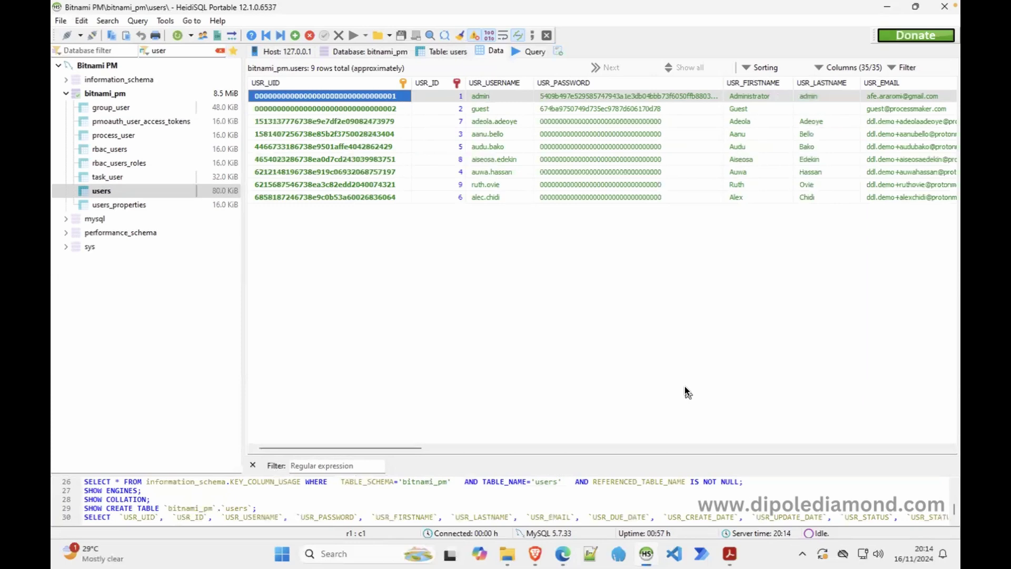
click(879, 7)
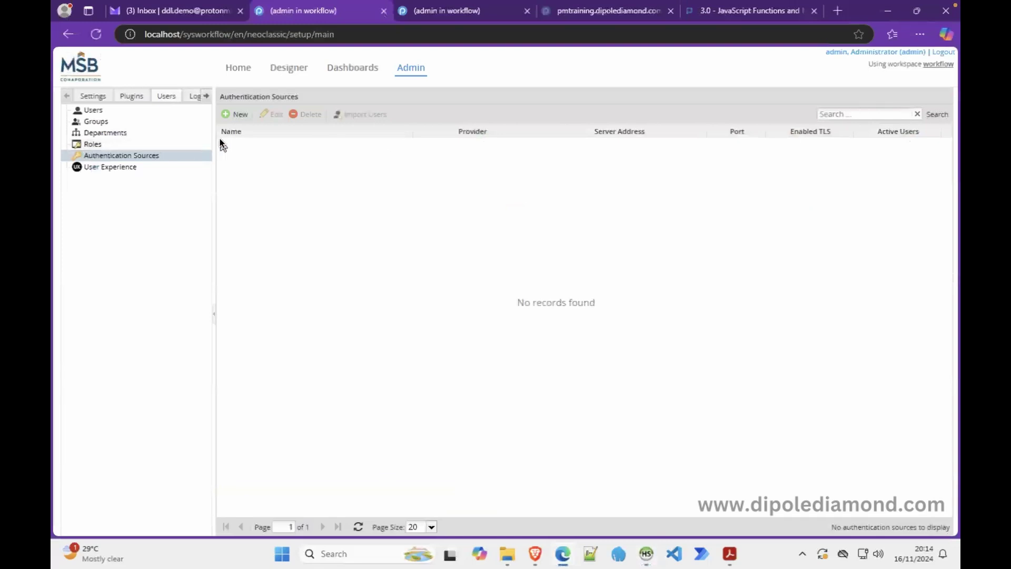
Step: Check the Provider options for a new authentication source (only ldap), then show the Users list
click(236, 115)
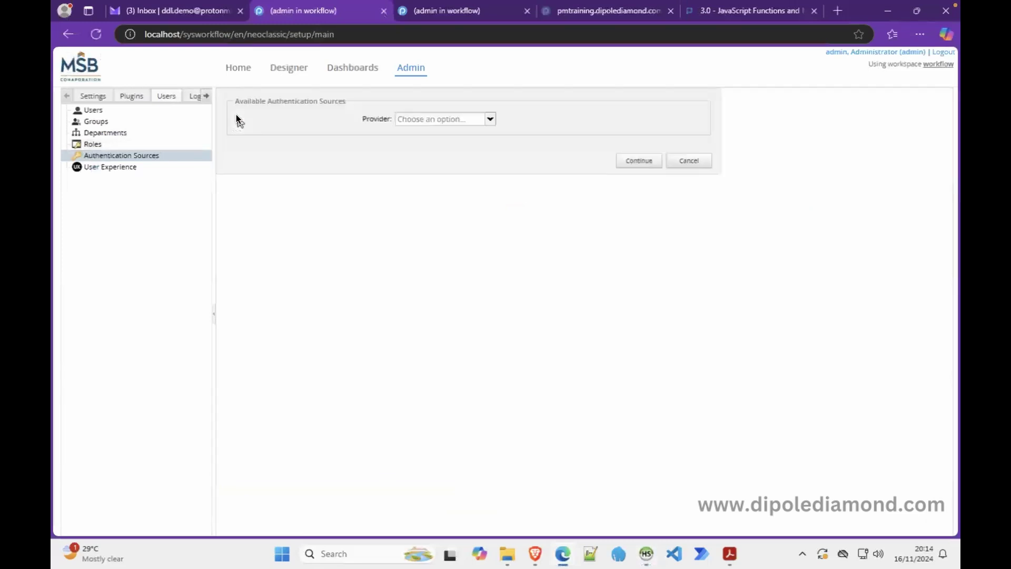
click(492, 120)
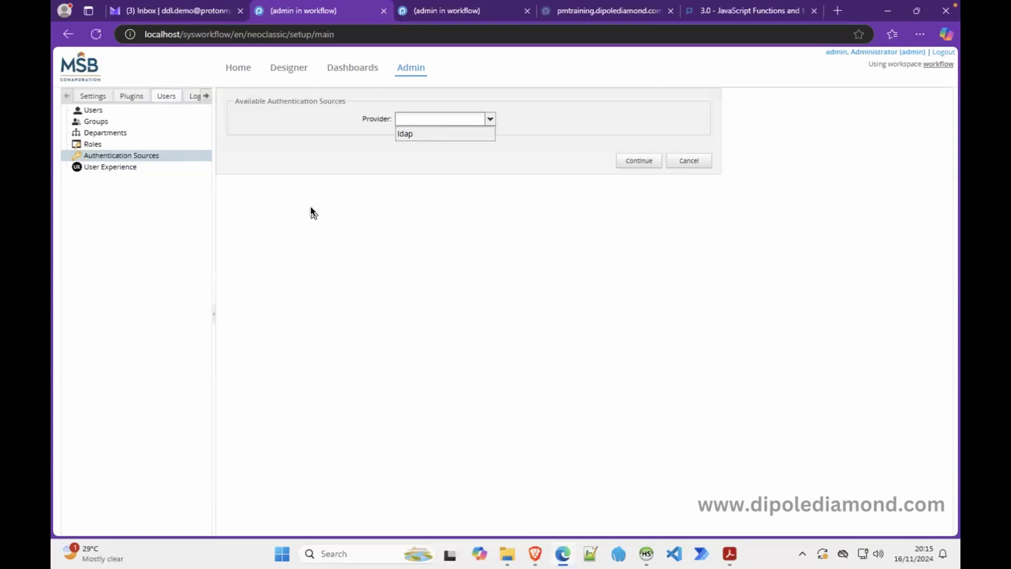
click(139, 112)
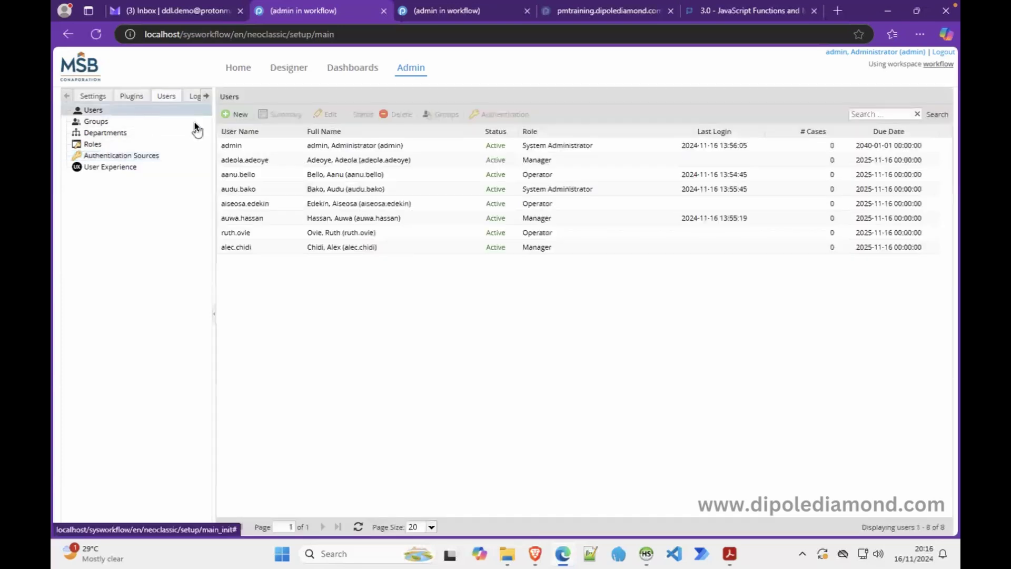
Step: Inspect the second (Manager) user's Authentication Source, ProcessMaker (MYSQL), leaving it unchanged
click(312, 161)
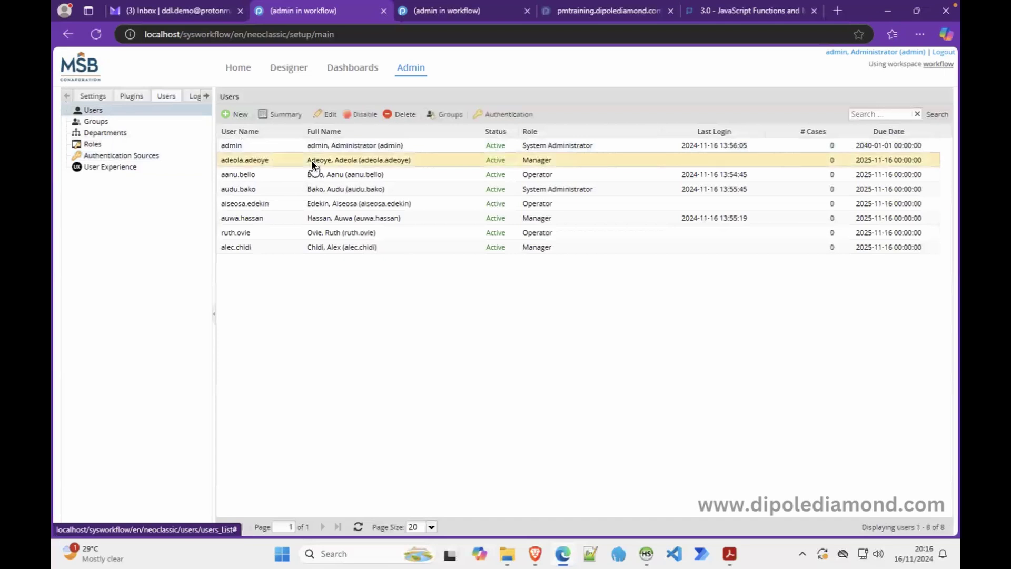
click(497, 115)
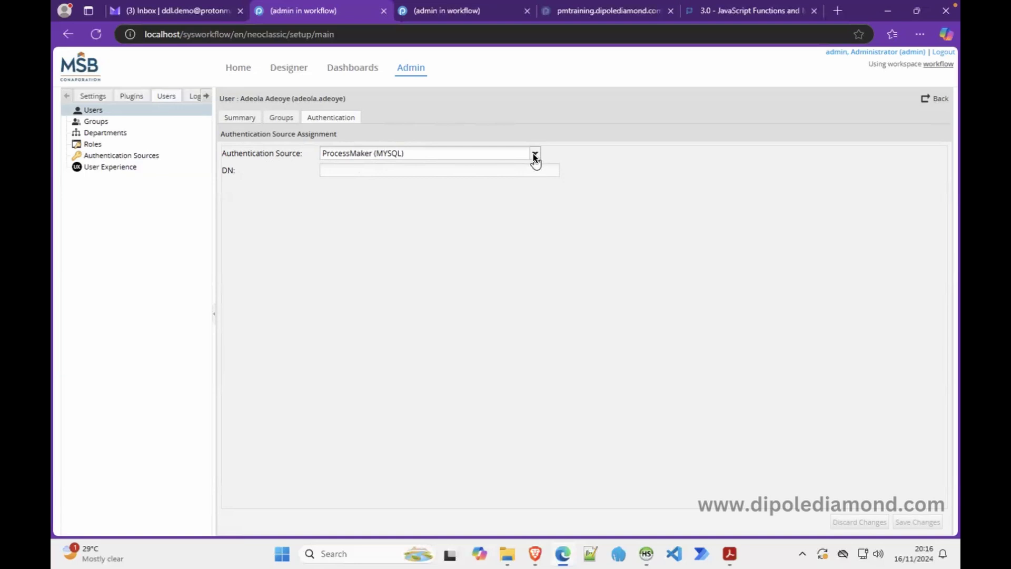
click(534, 155)
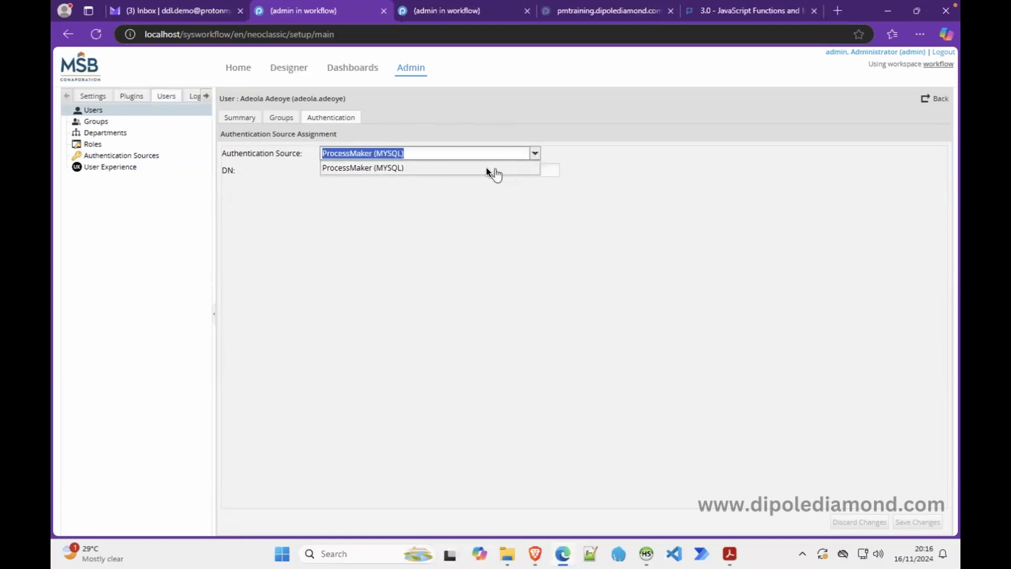
click(484, 232)
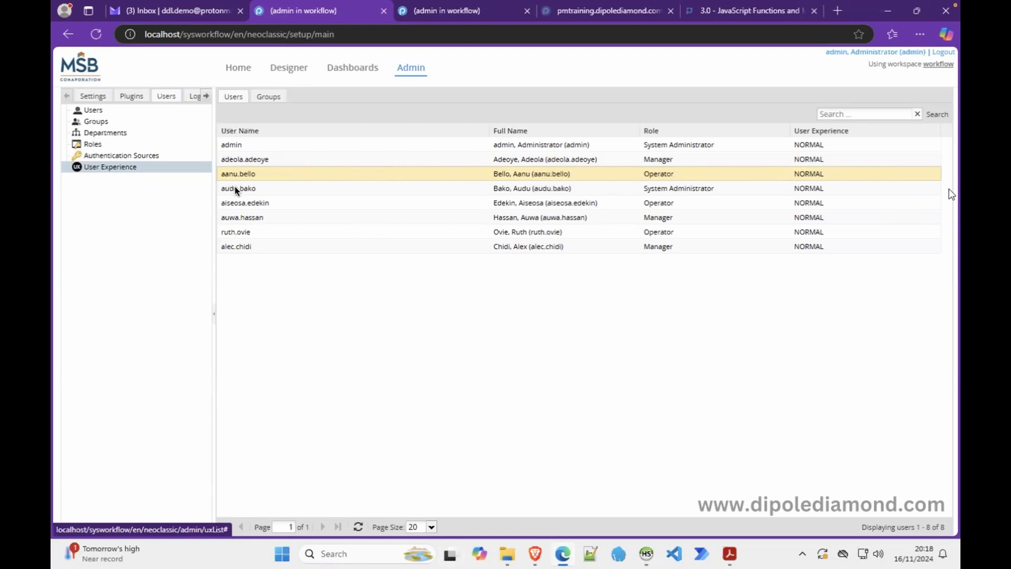
Step: Show the fourth-row System Administrator's user experience options: Normal, Mobile, Switchable, Single Application
click(327, 190)
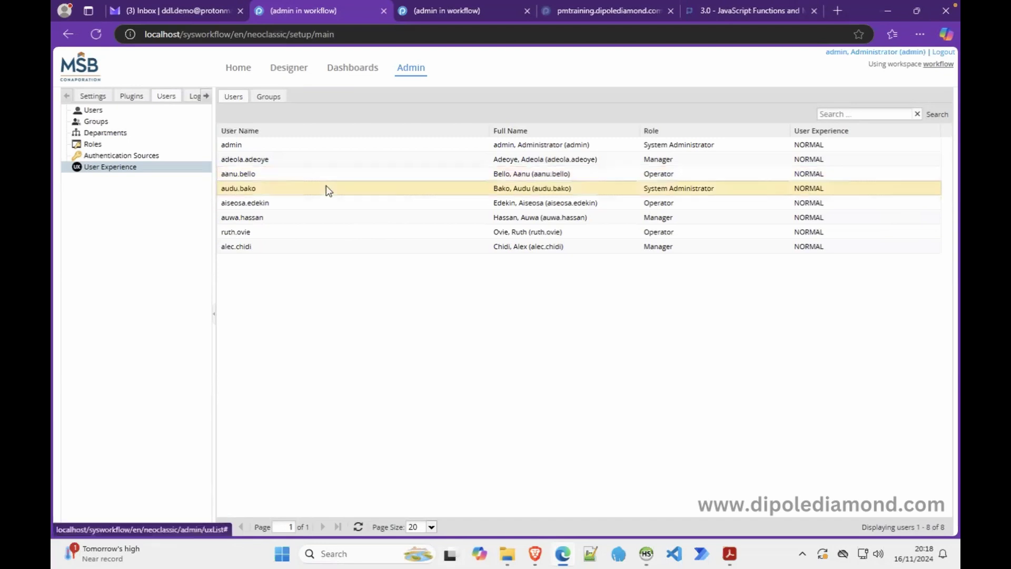
click(915, 193)
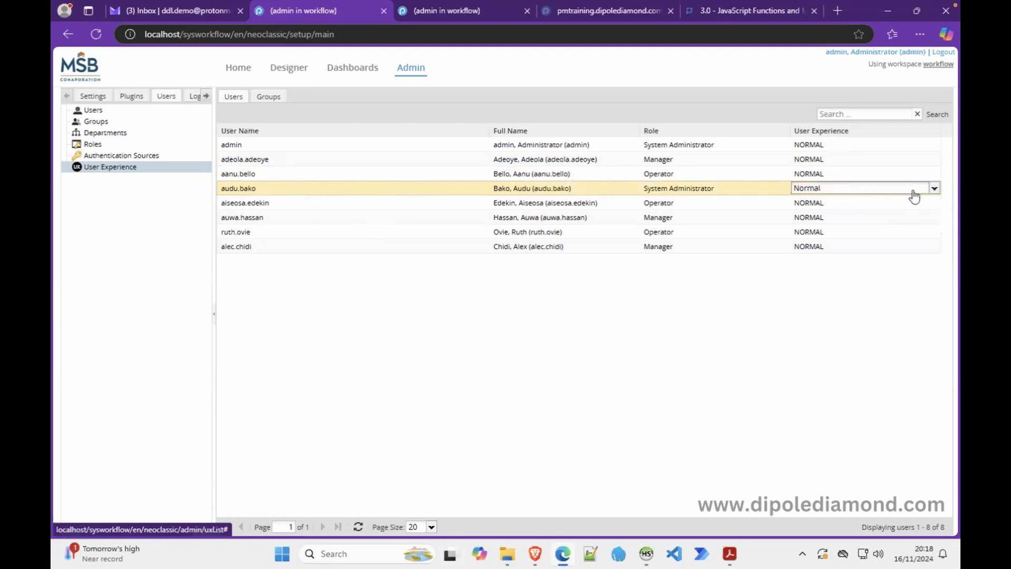
click(937, 197)
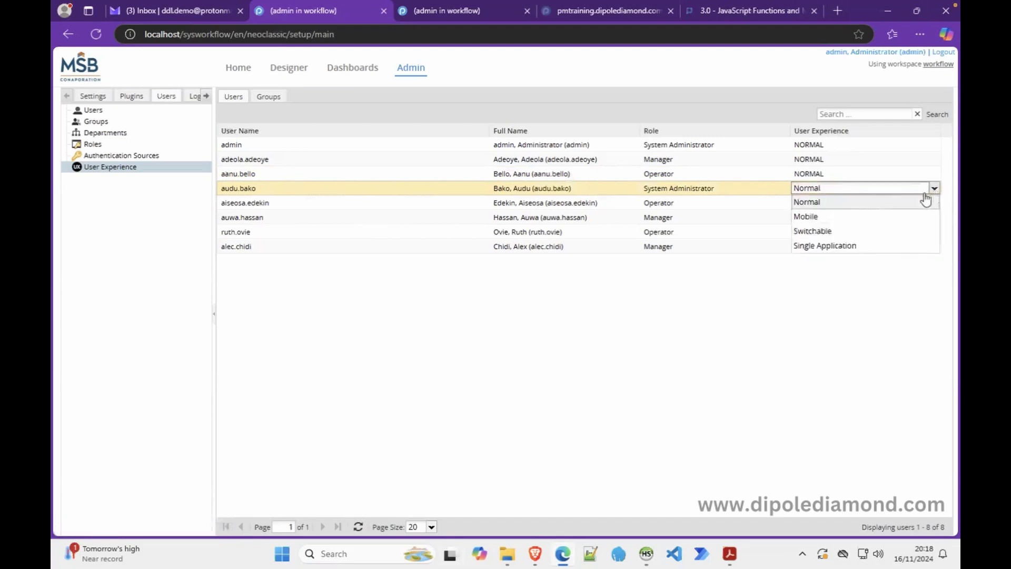